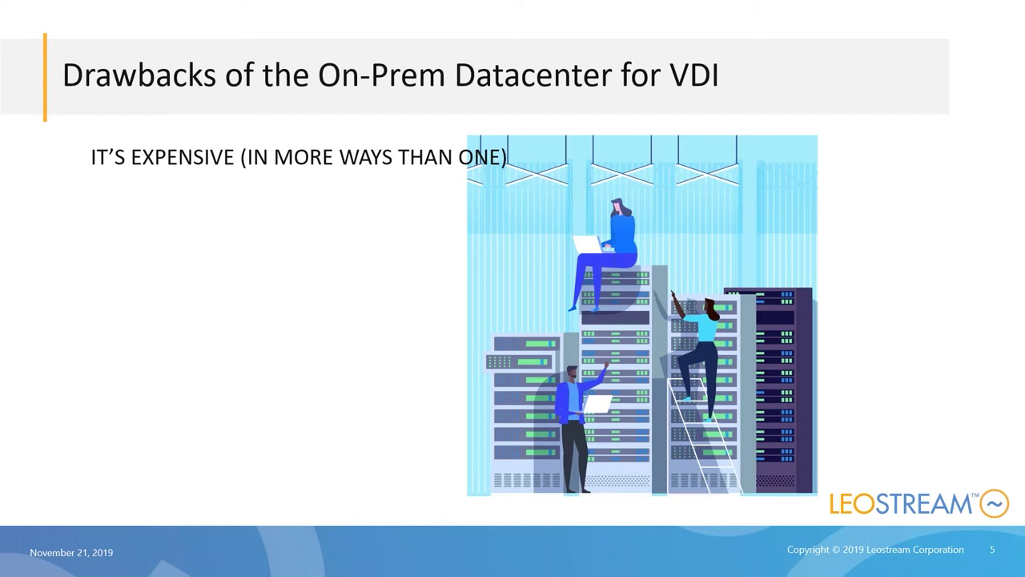
- Advance the slideshow to reveal the Hardware expense bullet on slide 5
key("Right")
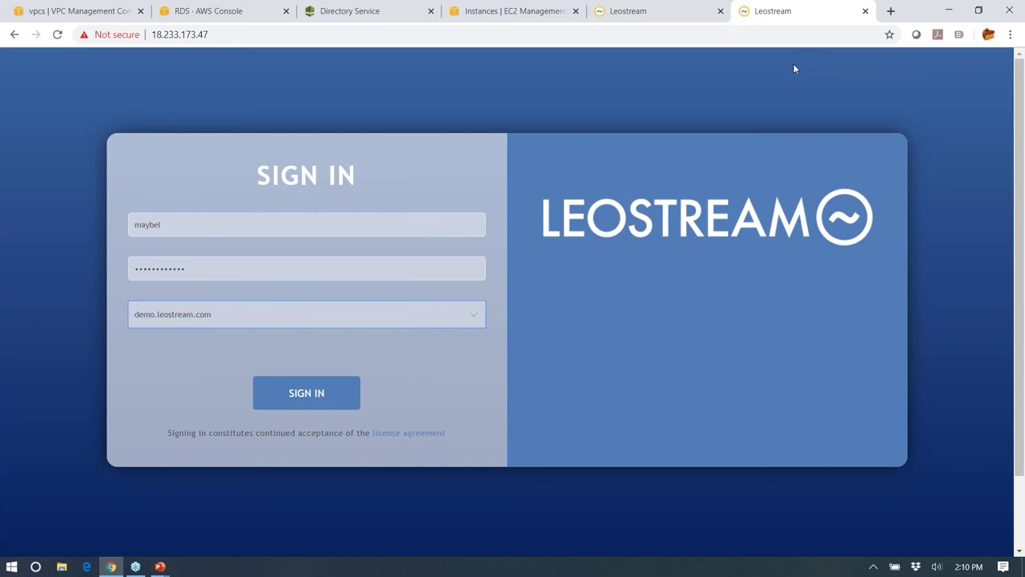
- Switch to the VPC console showing the Leostream Demo VPC with CIDR 192.168.90.0/23
left_click(72, 11)
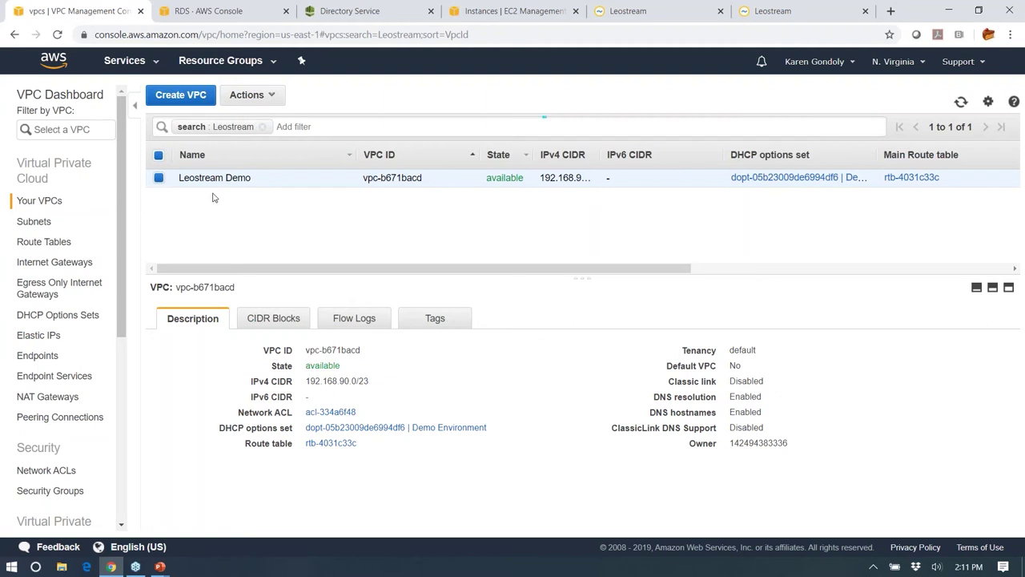
- Show the Desktop Private 192.168.90.0/24 and Gateway Public 192.168.91.0/24 subnets
left_click(32, 223)
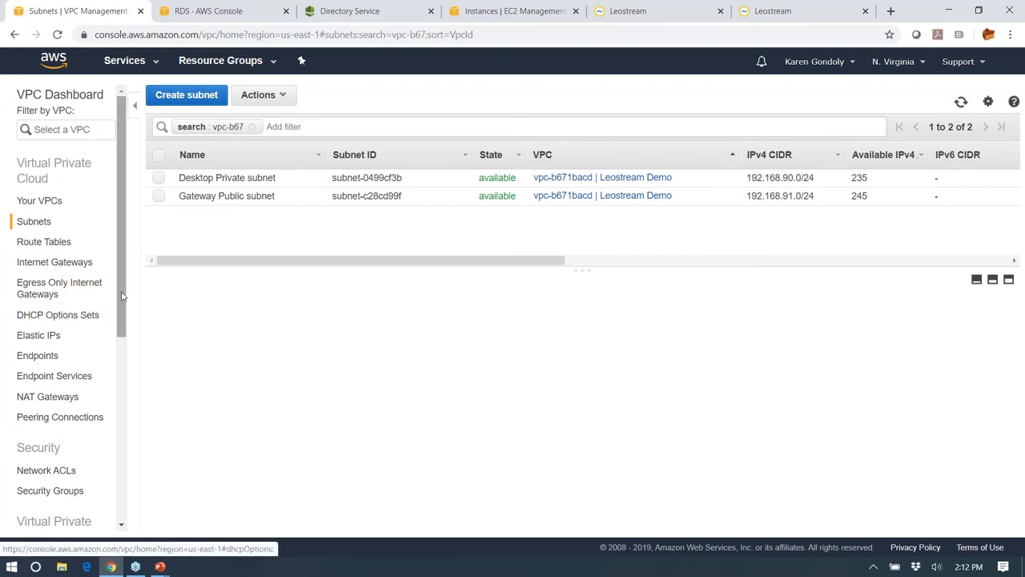
- View the Customer Gateways list, then go back to Your VPCs for Leostream Demo
left_click_drag(121, 293, 125, 411)
left_click(60, 360)
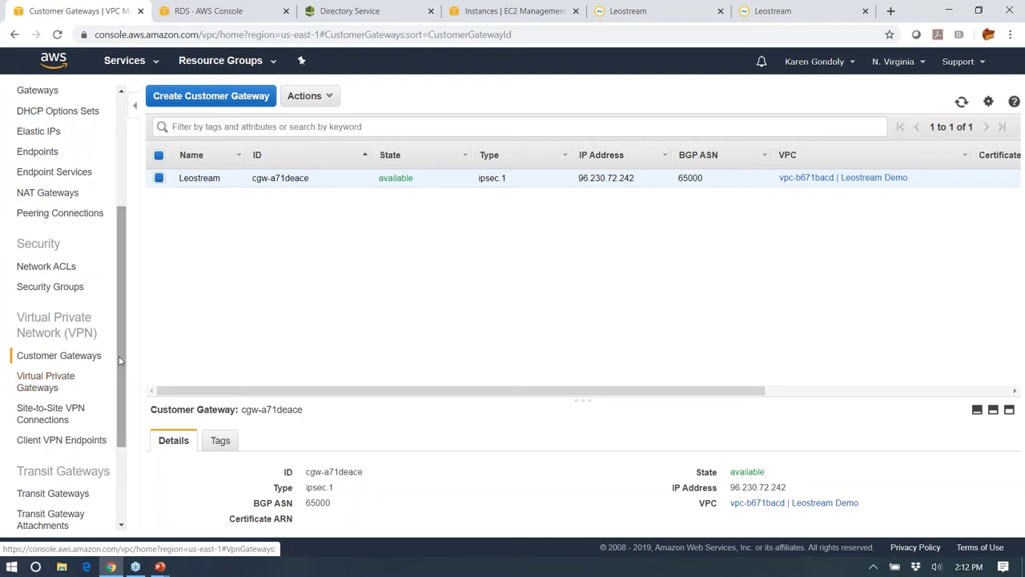
scroll(108, 240, "up", 3)
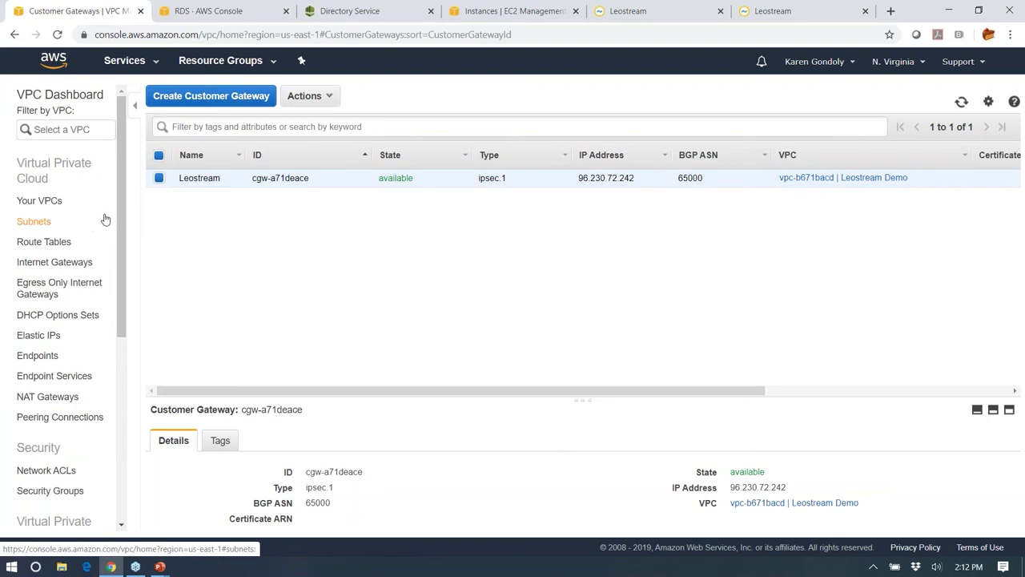
left_click(56, 201)
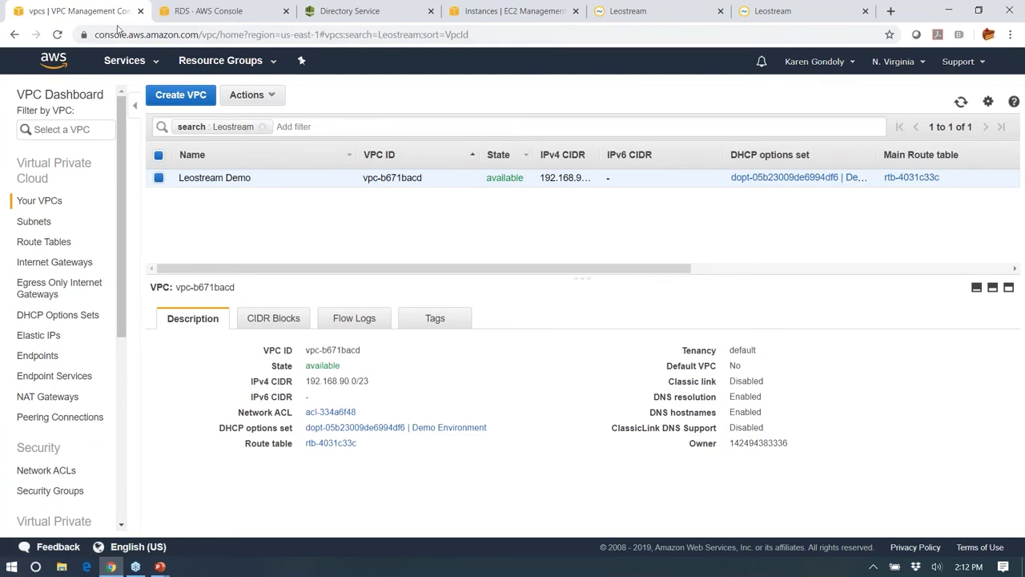
- Look over the leostream-cb RDS database, then the Simple AD directory demo.leostream.com
left_click(201, 15)
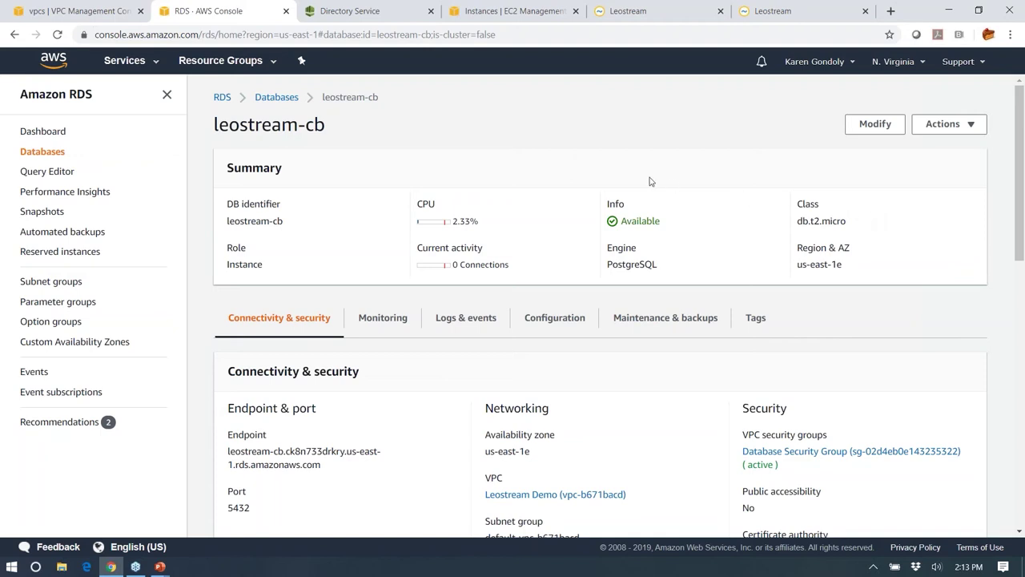
left_click(373, 12)
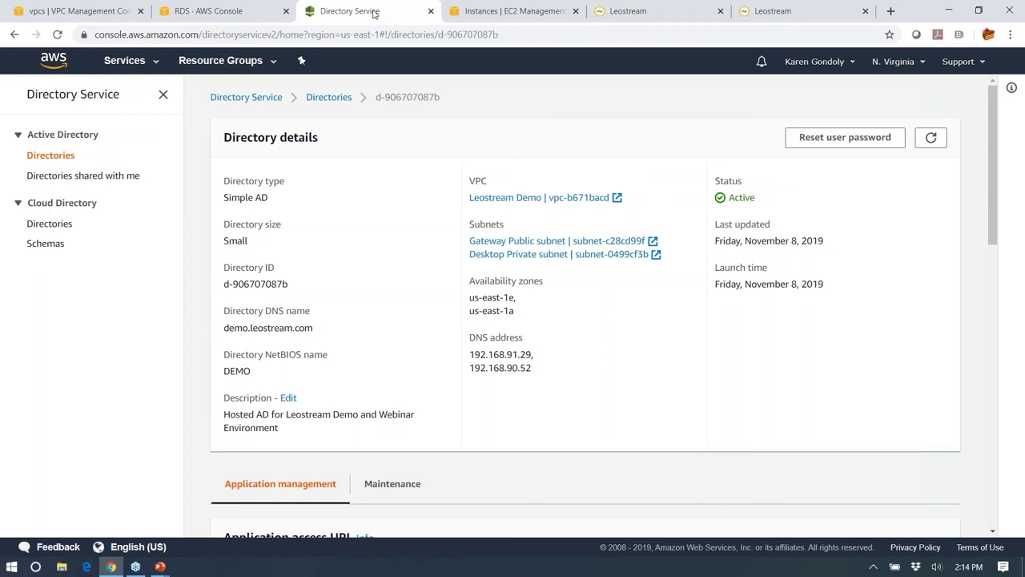
- Inspect the Connection Broker instance, then the Leostream AWS Gateway with Elastic IP 18.233.173.47
left_click(479, 12)
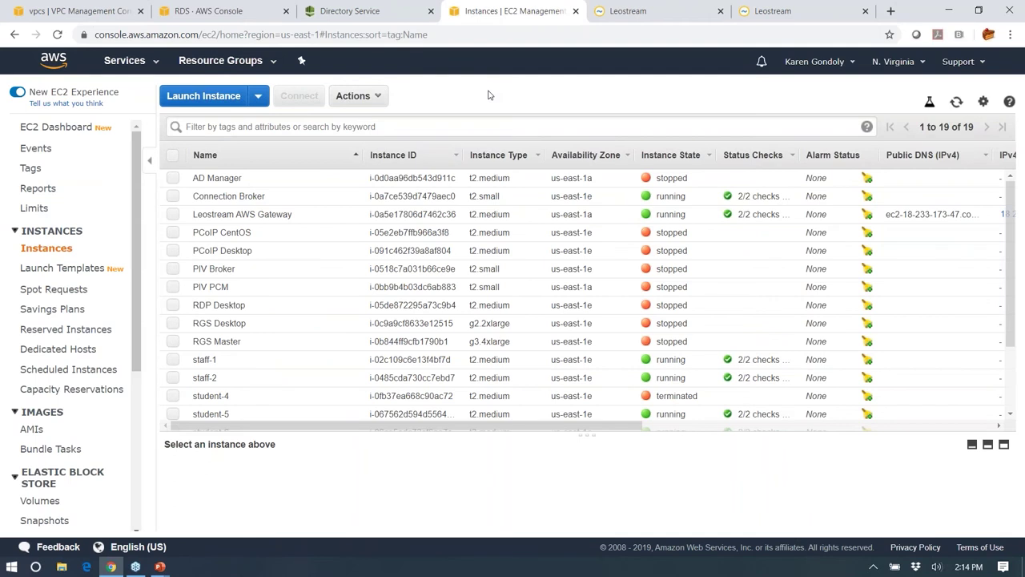
left_click(173, 196)
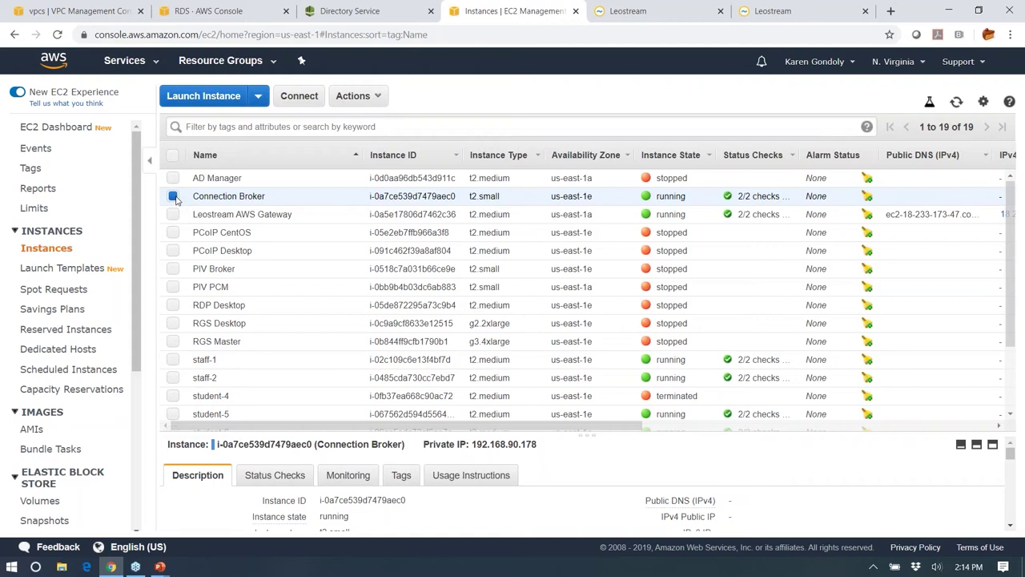
left_click(173, 196)
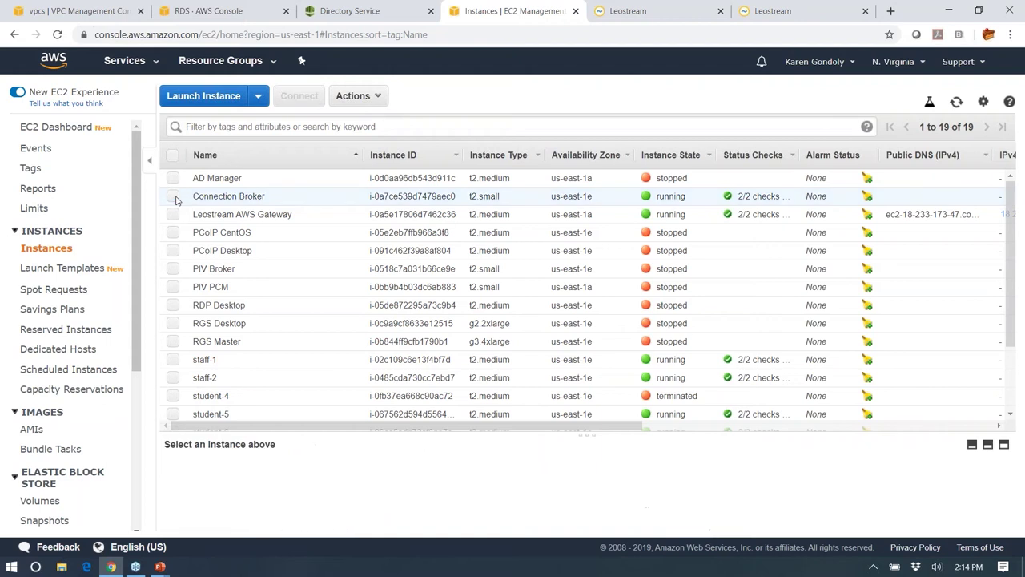
left_click(173, 214)
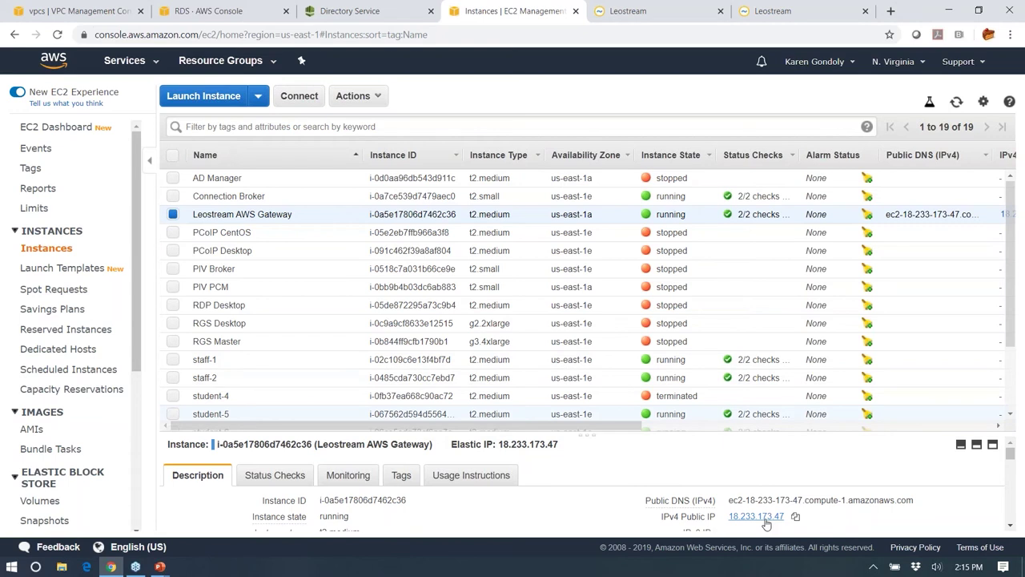
- Select the Connection Broker instance and scroll its description to find its private IP
left_click(173, 215)
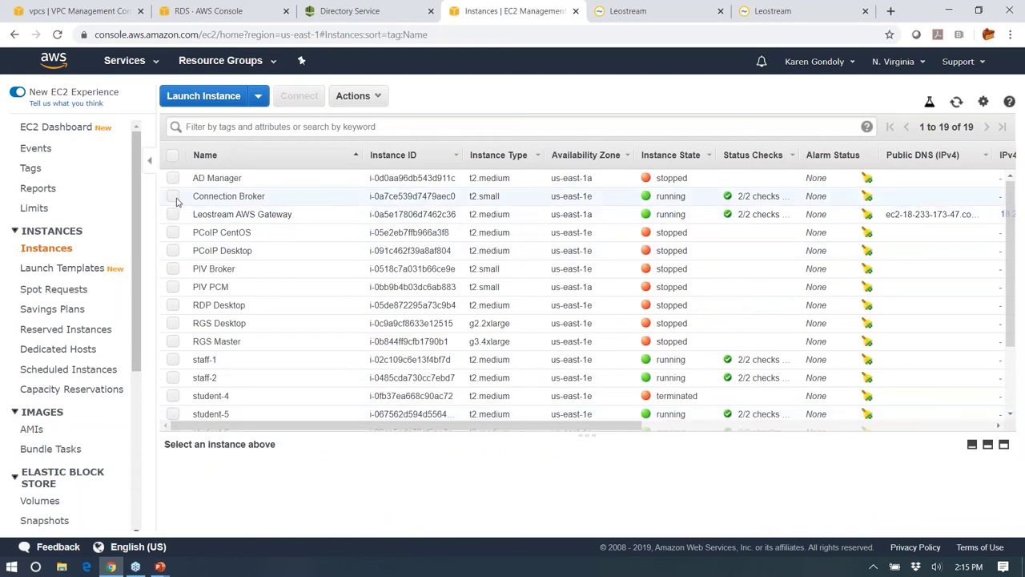
left_click(177, 199)
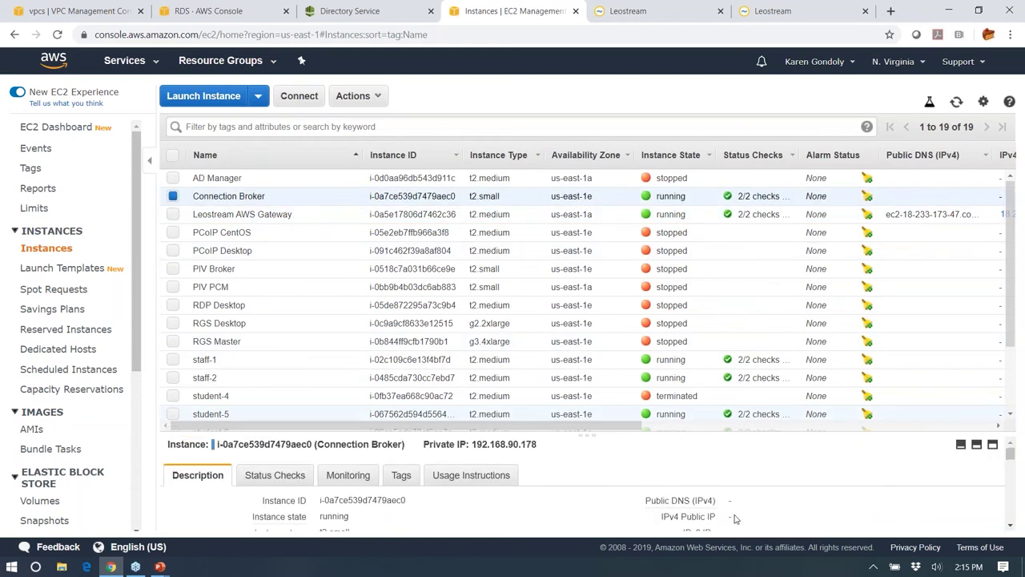
scroll(735, 519, "down", 1)
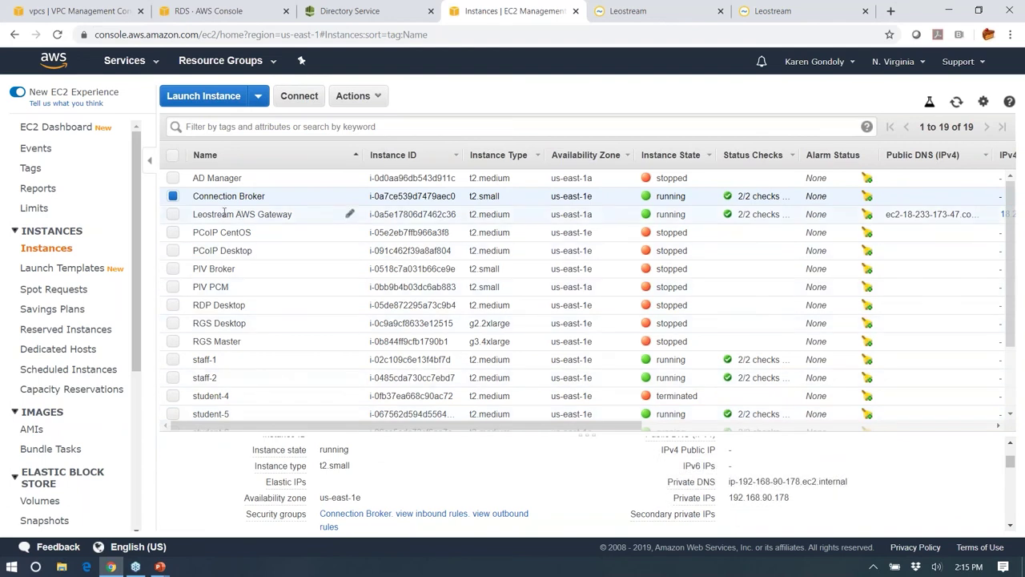
- Show the stopped Windows 2016 Master instance with private IP 192.168.90.71
left_click(172, 198)
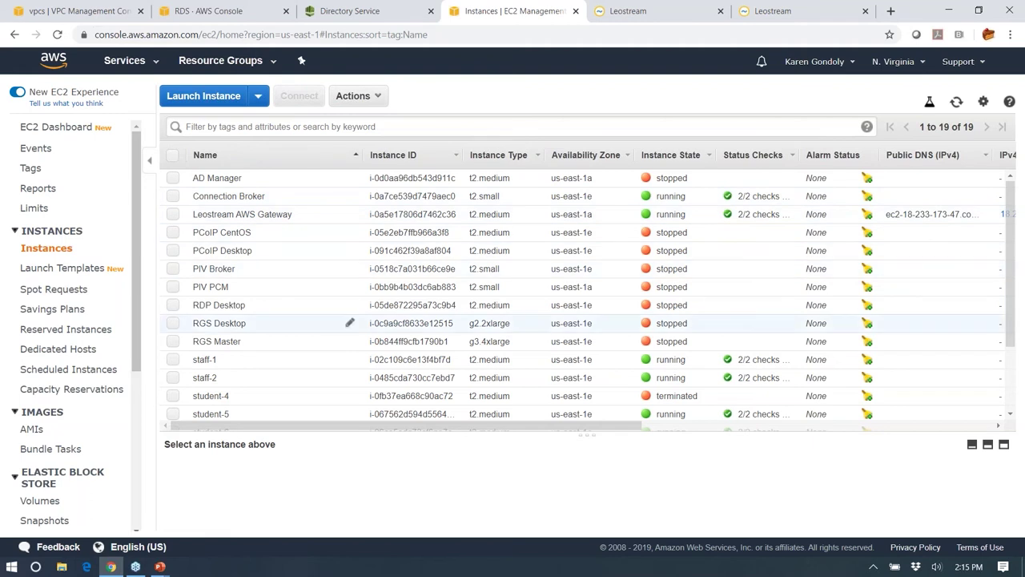
scroll(212, 329, "down", 2)
left_click(173, 410)
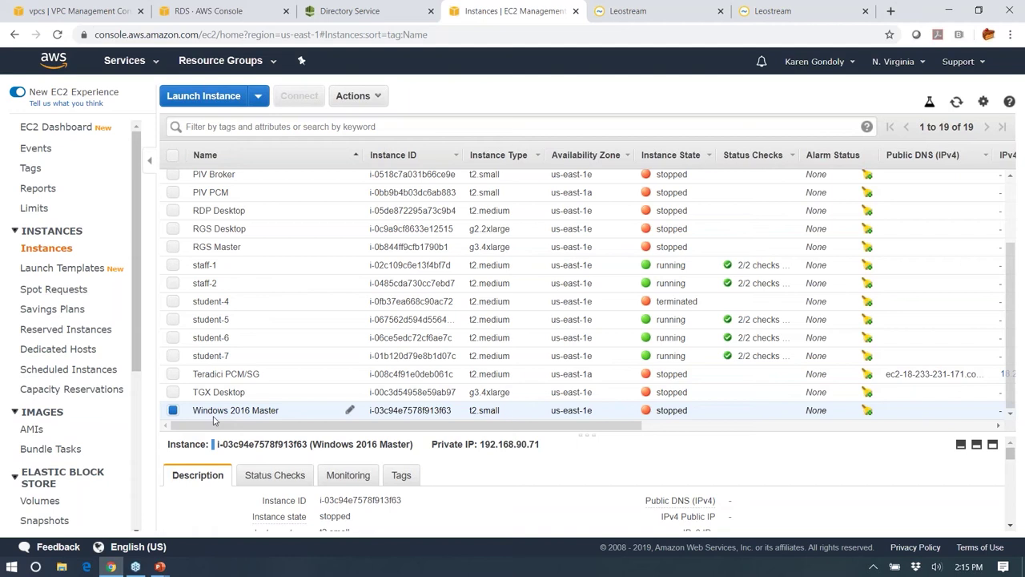
- Inspect the Win2K16 - LSA 7.1 - CB .178 AMI, then return to the 19-instance list
left_click(34, 430)
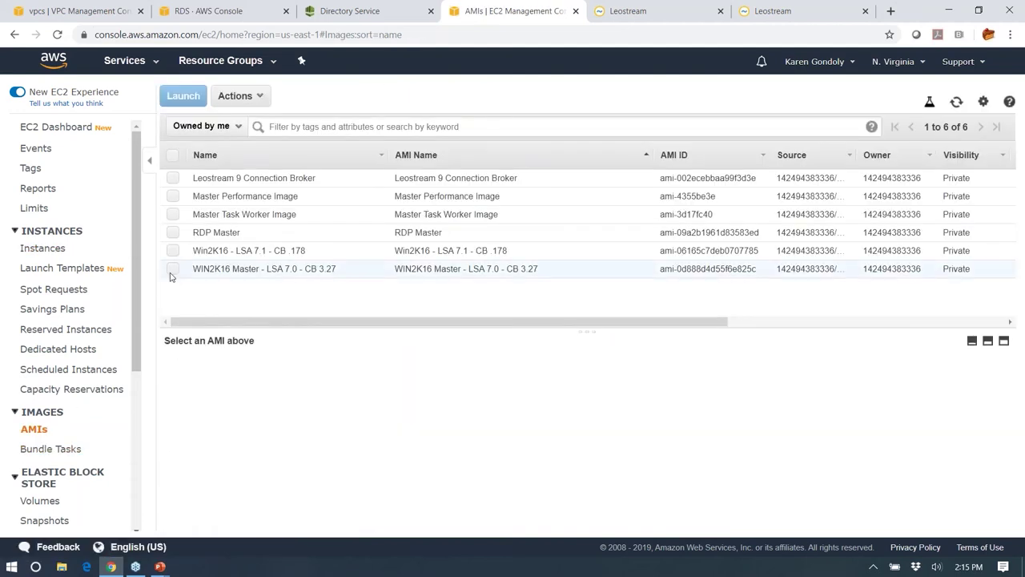
left_click(172, 250)
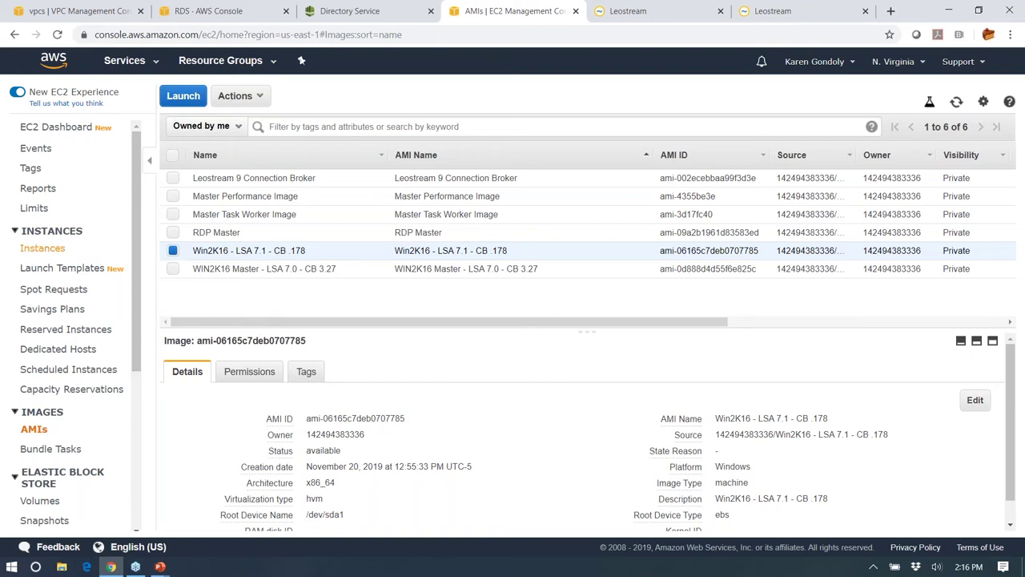
left_click(46, 249)
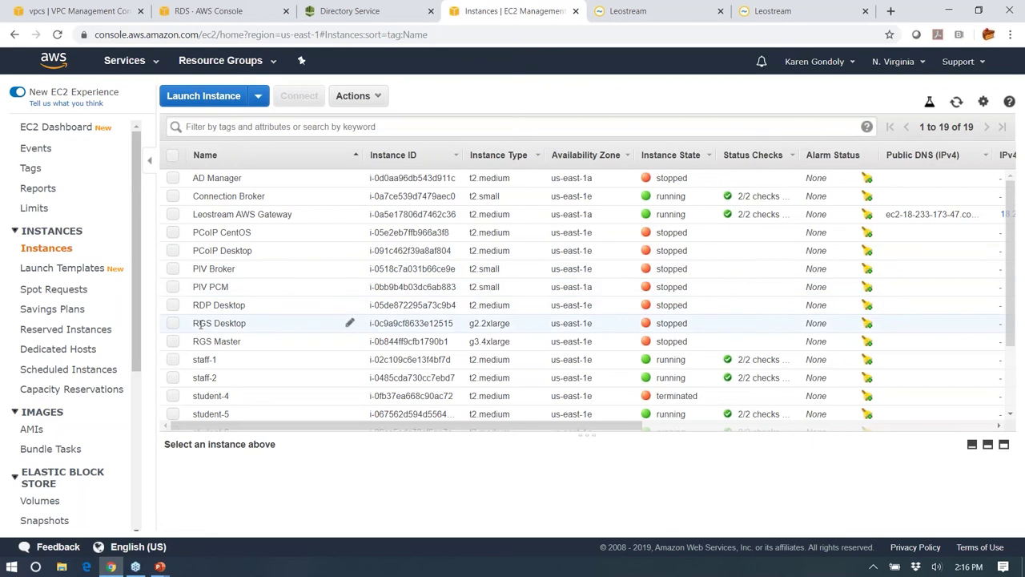
scroll(208, 333, "down", 1)
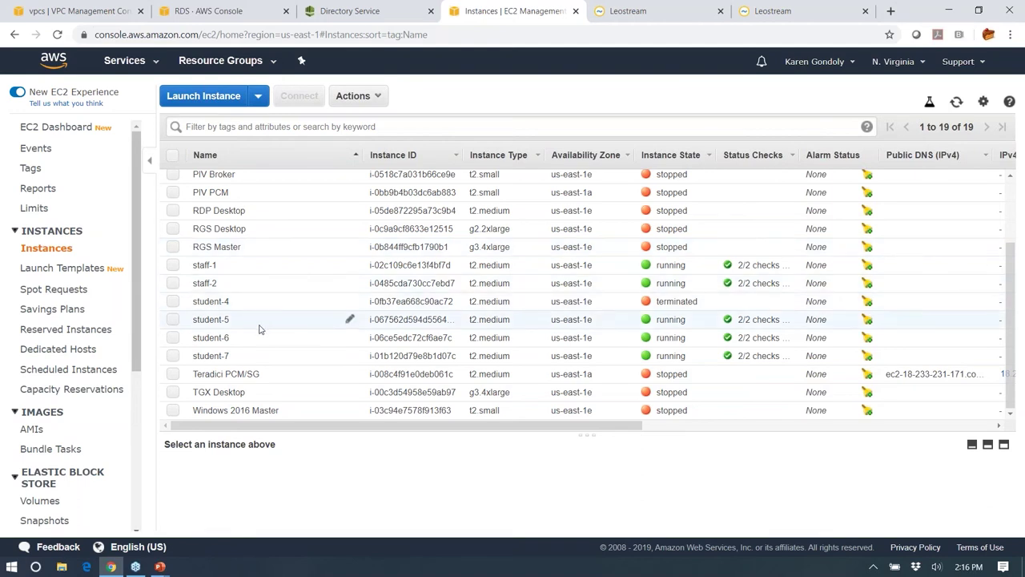
scroll(250, 355, "up", 2)
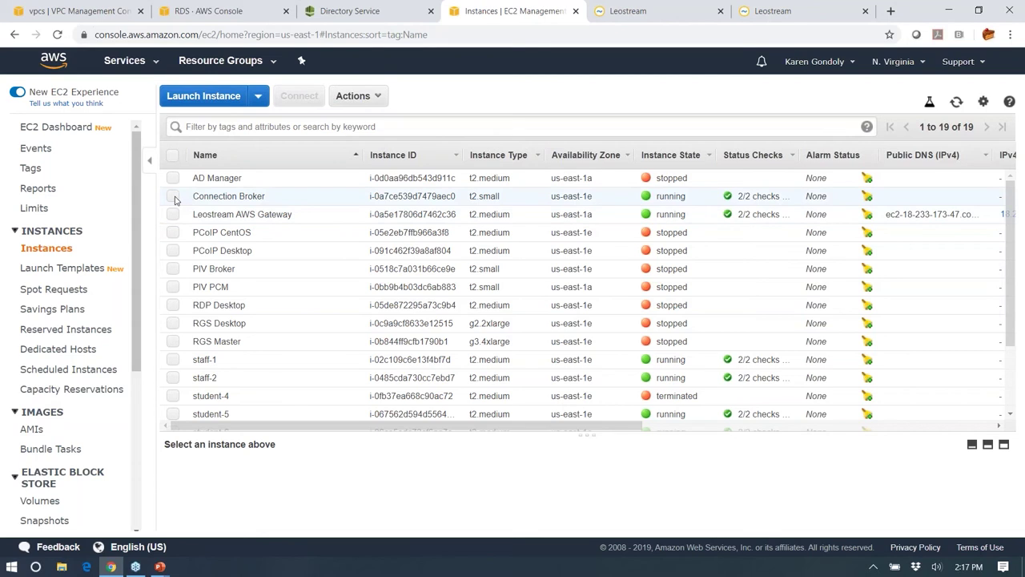
- Select the Connection Broker row to show its private IP 192.168.90.178
left_click(172, 197)
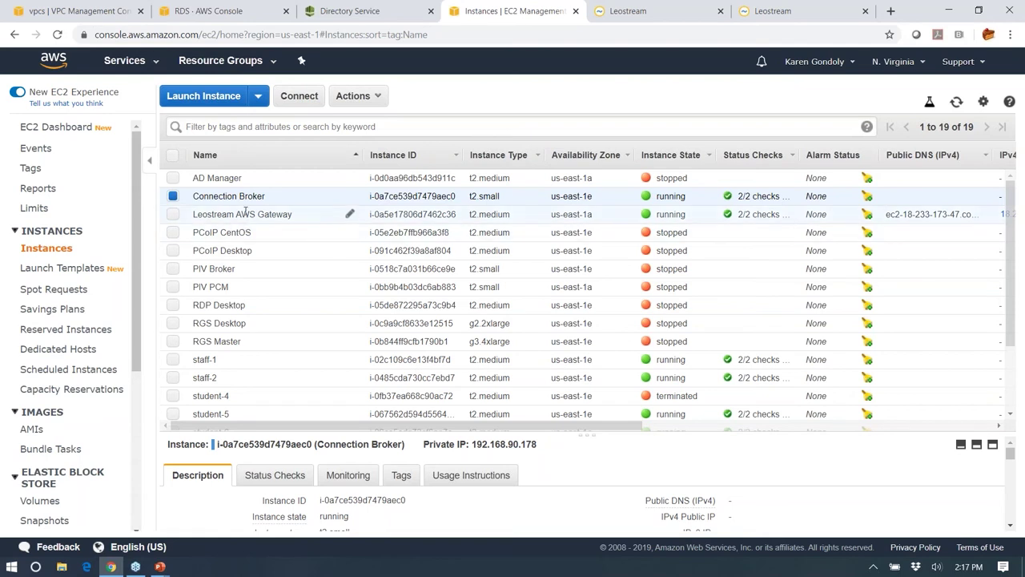
- Return to the Leostream sign-in tab and sign in as Administrator
left_click(621, 12)
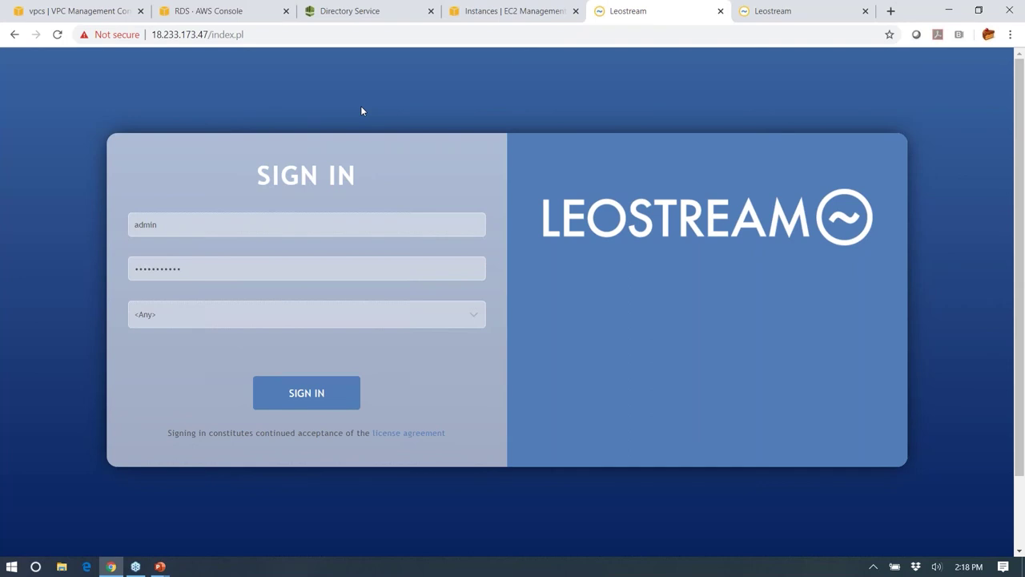
left_click(323, 398)
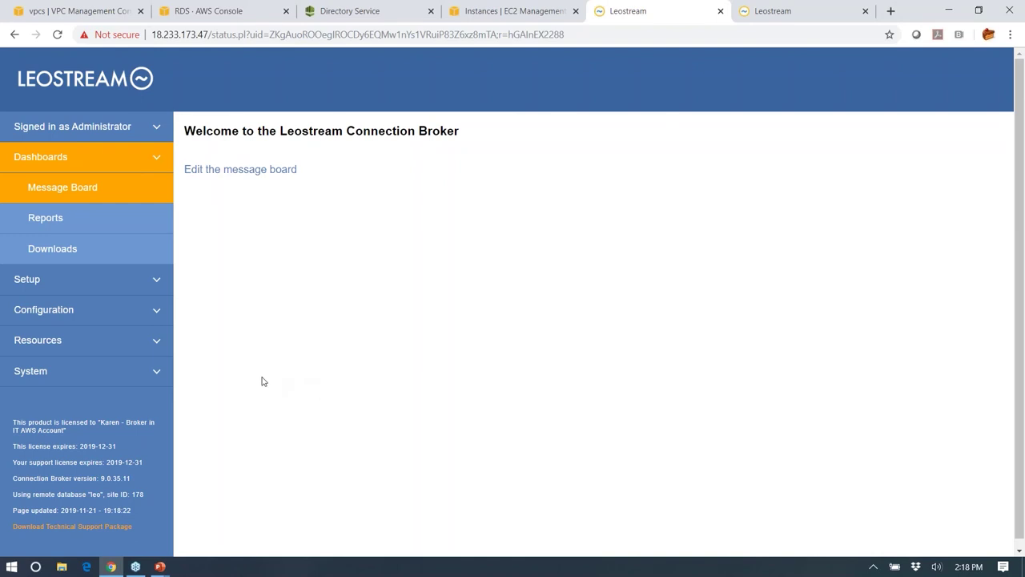
- Expand Setup and view Authentication Servers, highlighting the Demo server's domain demo.leostream.com
left_click(78, 159)
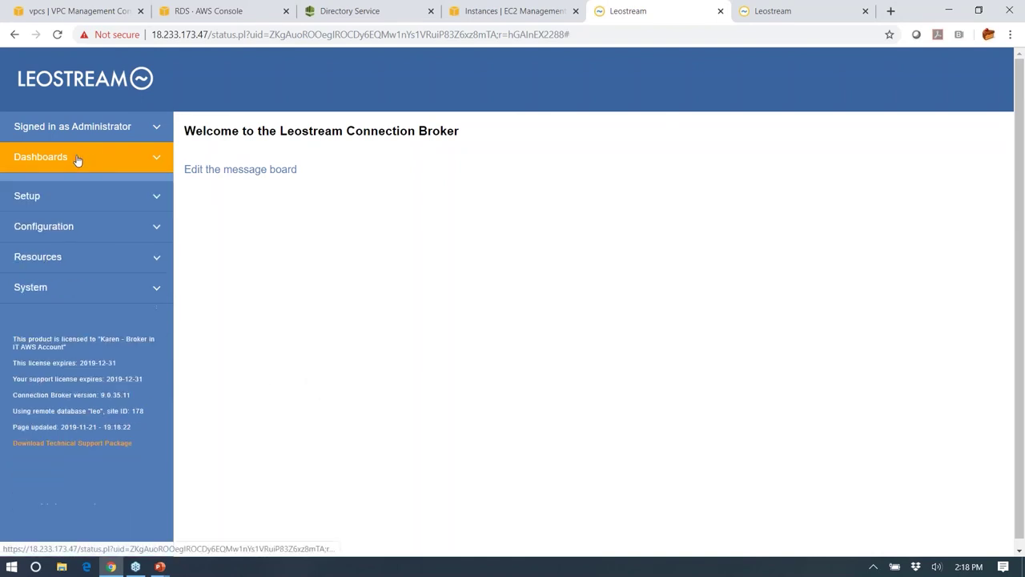
left_click(50, 189)
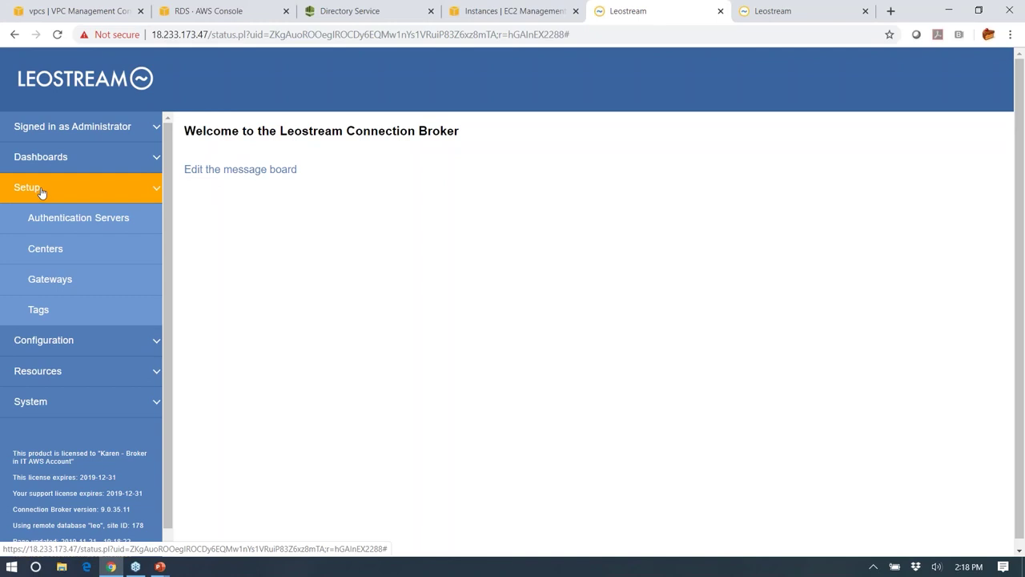
left_click(61, 217)
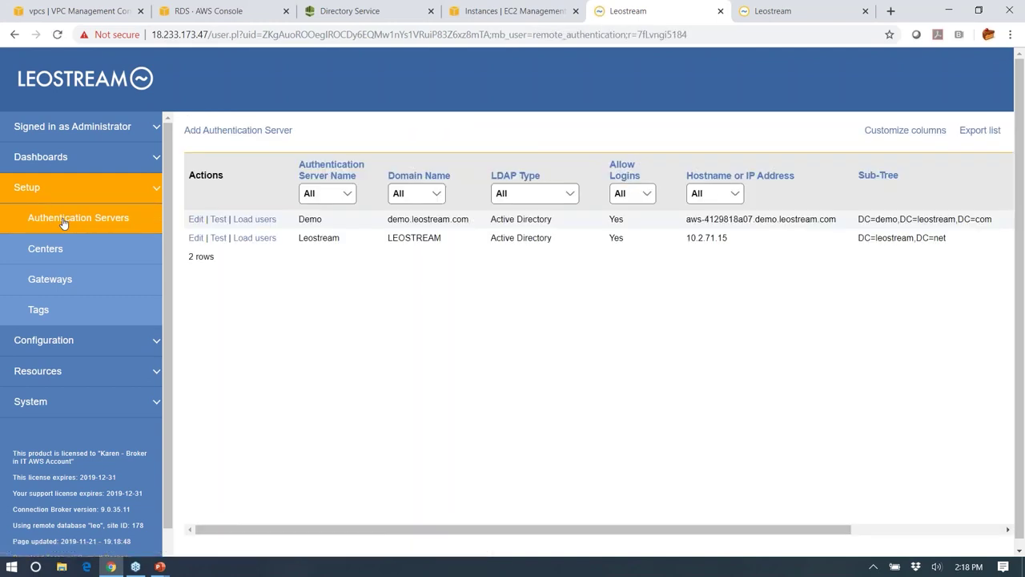
left_click_drag(389, 219, 467, 221)
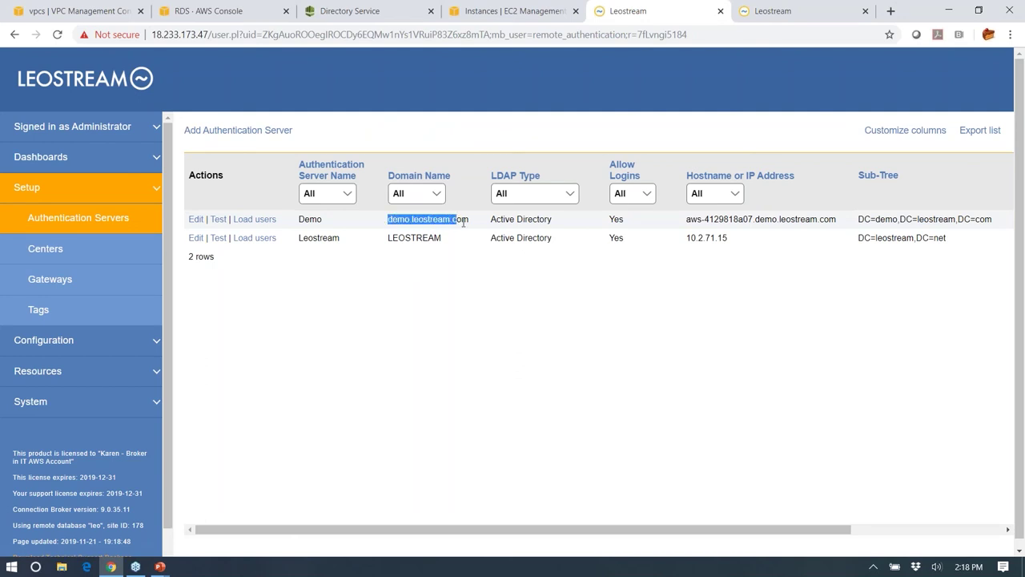
left_click(484, 323)
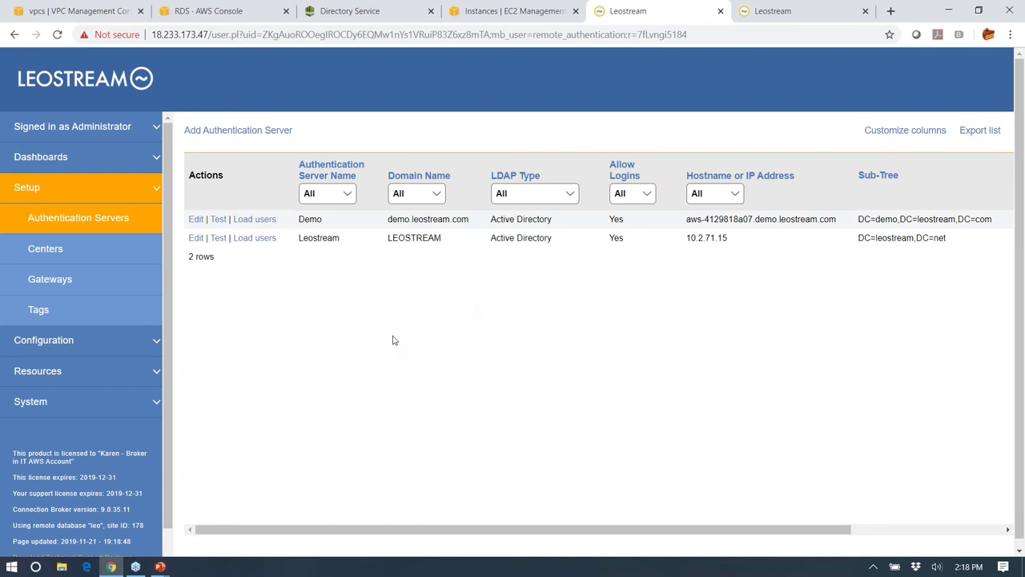
left_click(195, 222)
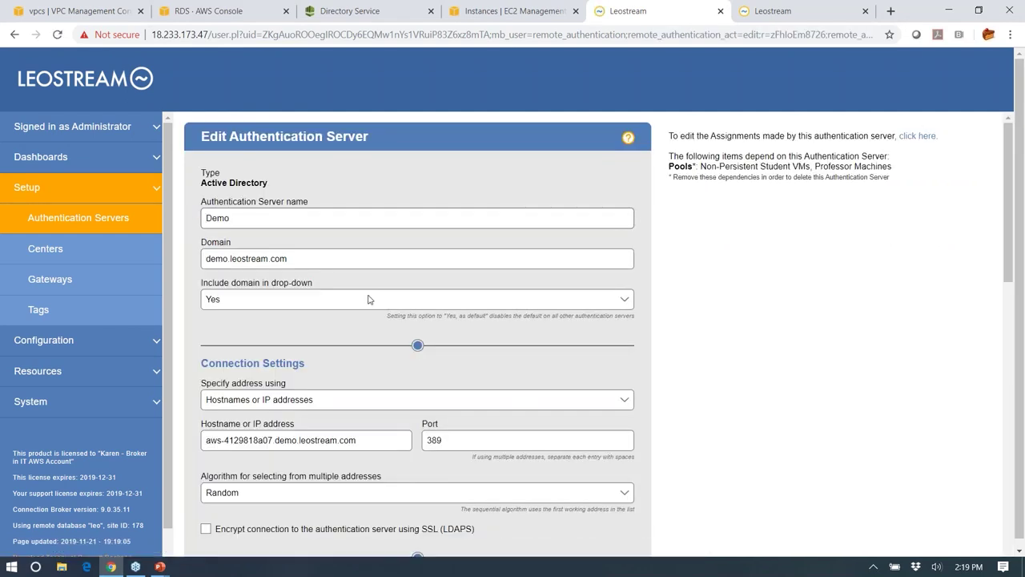
scroll(368, 293, "down", 2)
scroll(369, 293, "down", 1)
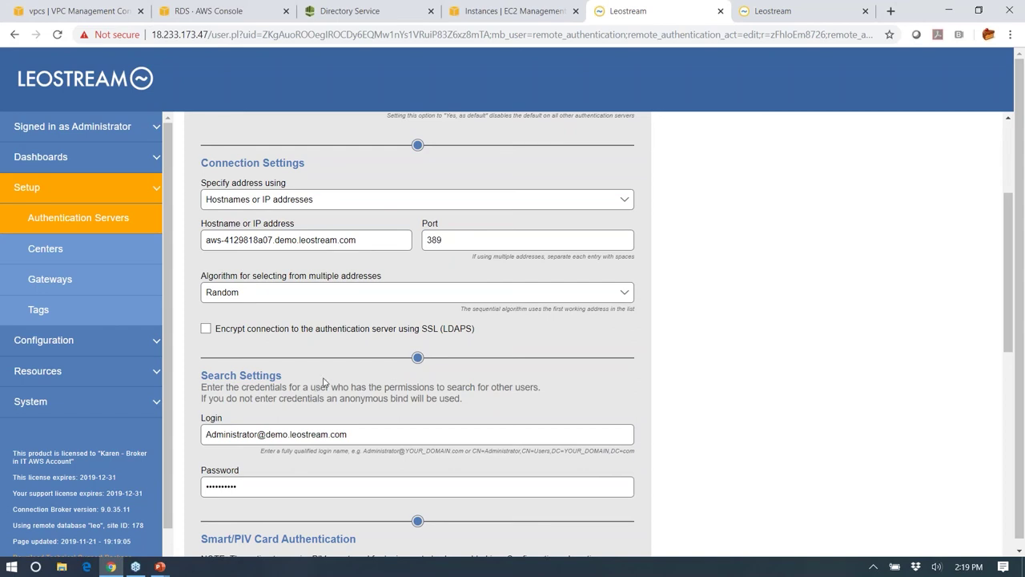
scroll(352, 390, "down", 3)
left_click(122, 223)
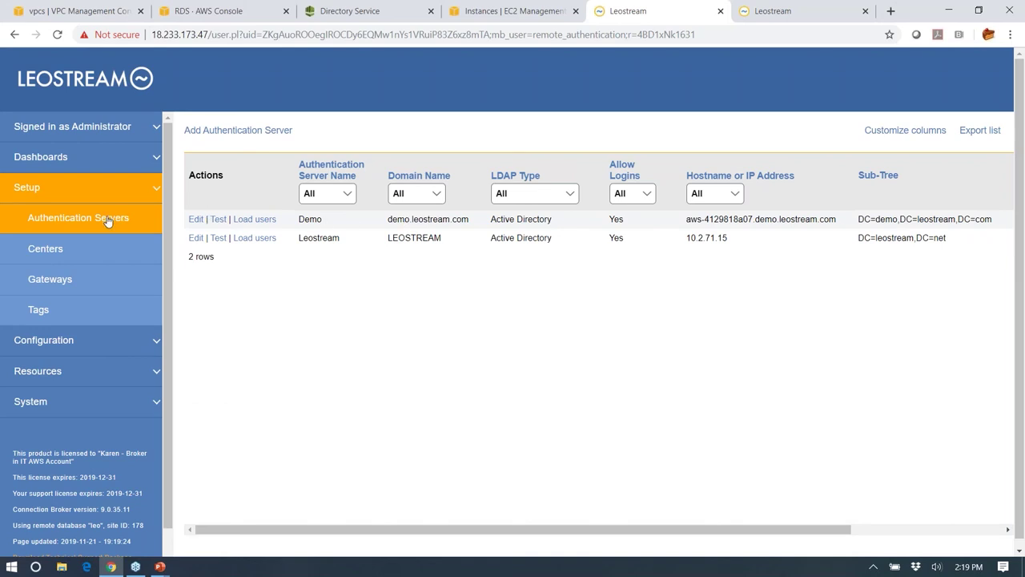
- Open Setup > Centers to see Enrolled VMs and the US East AWS center with 18 desktops
left_click(70, 251)
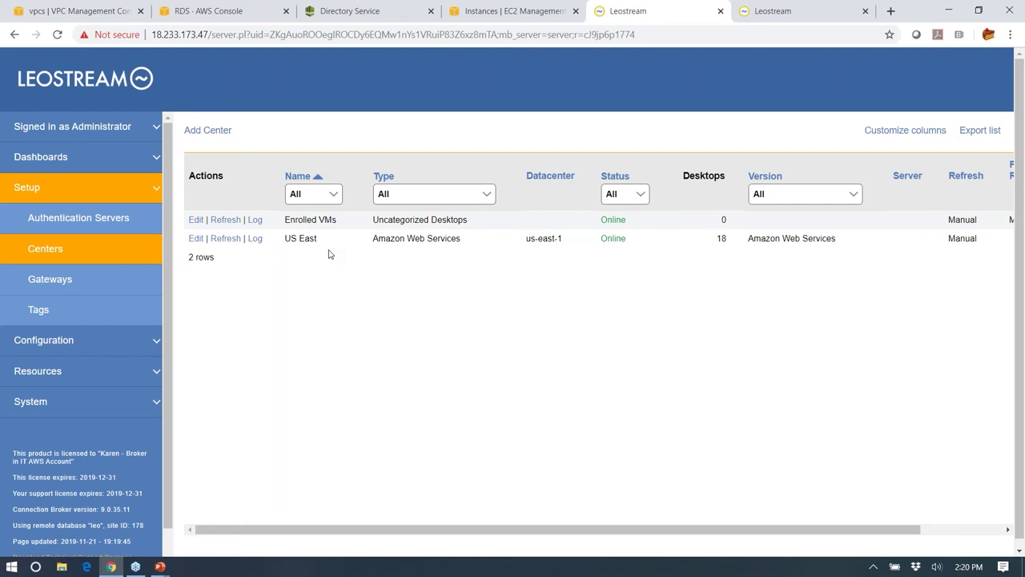
left_click(220, 131)
left_click(332, 193)
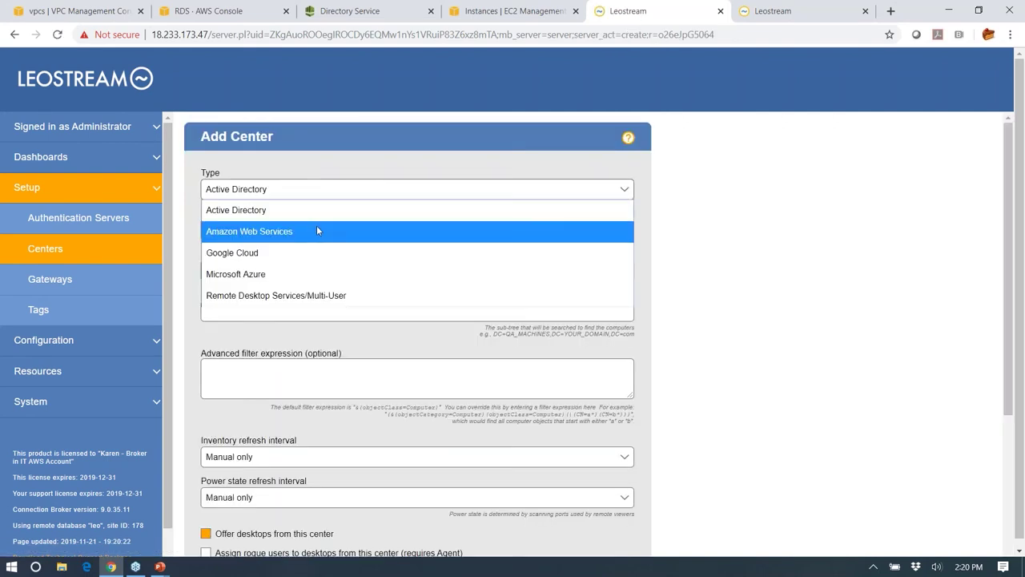
left_click(317, 230)
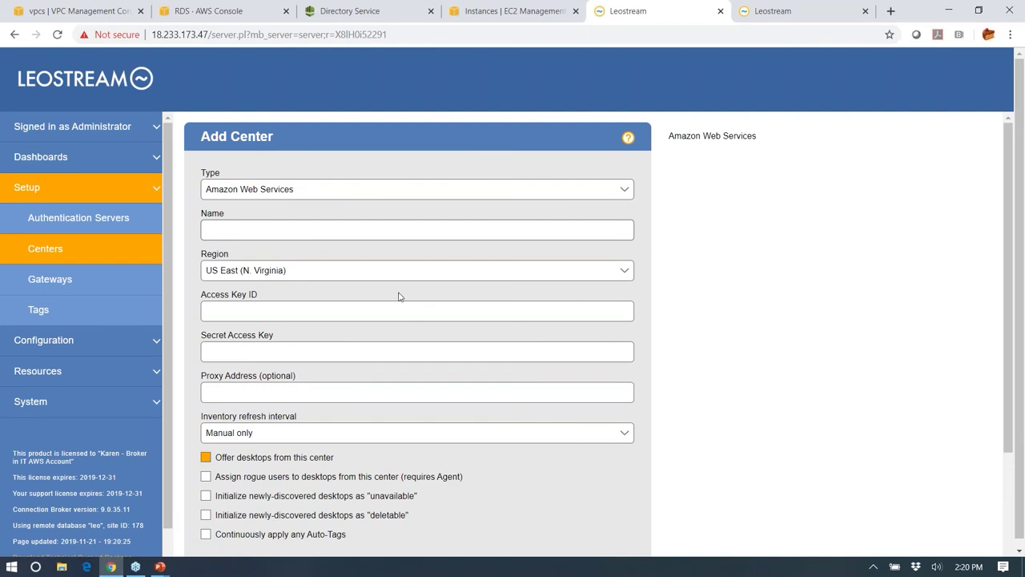
left_click(54, 253)
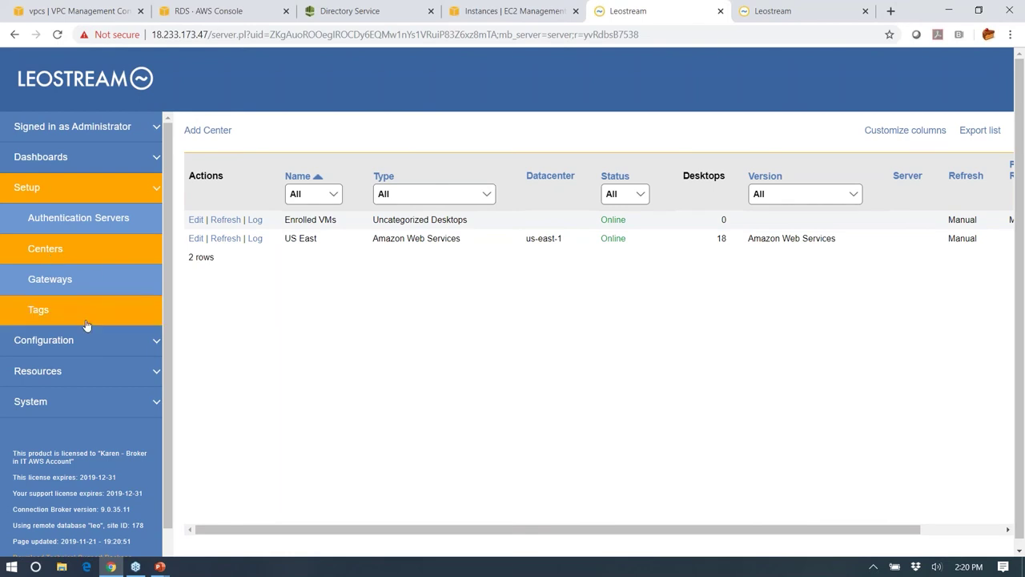
- View Resources > Desktops, then Images listing five private Windows AWS images in US East
left_click(75, 377)
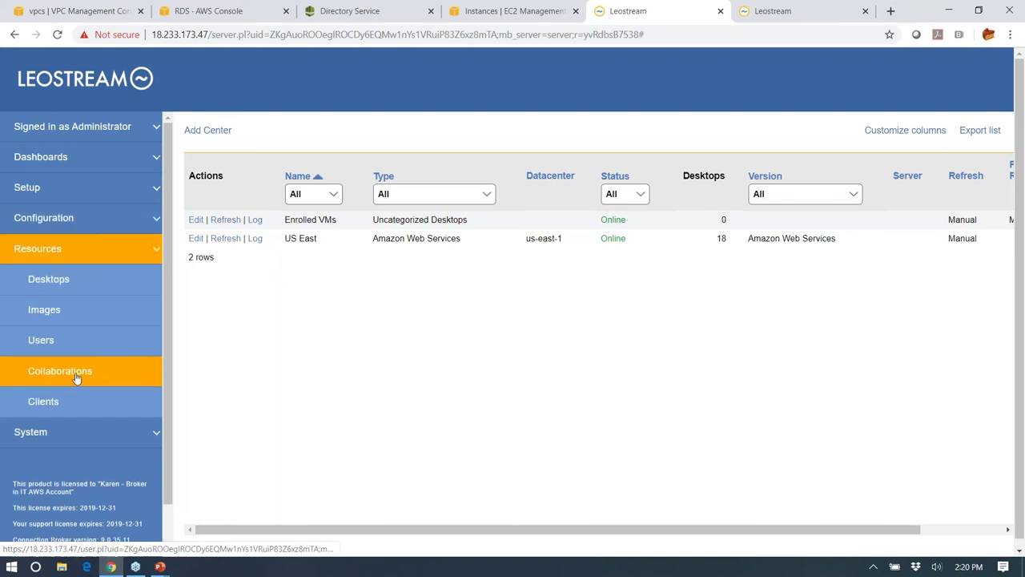
left_click(82, 287)
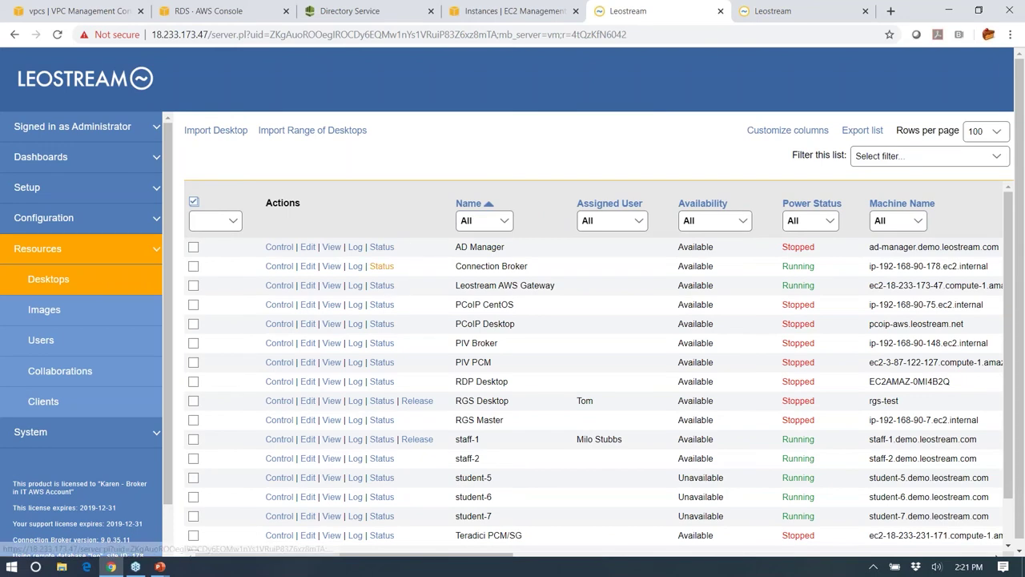
left_click(88, 315)
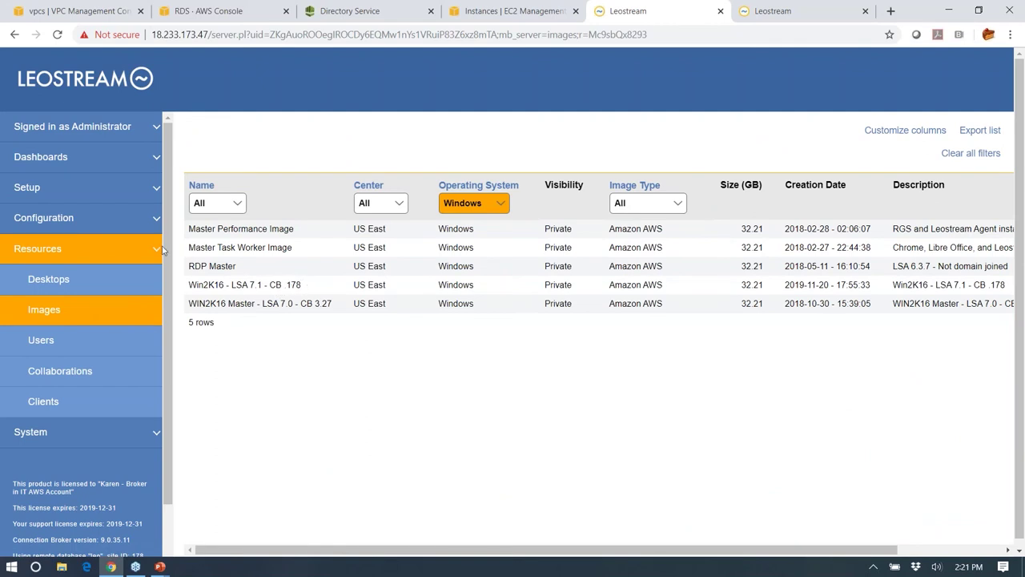
left_click(48, 197)
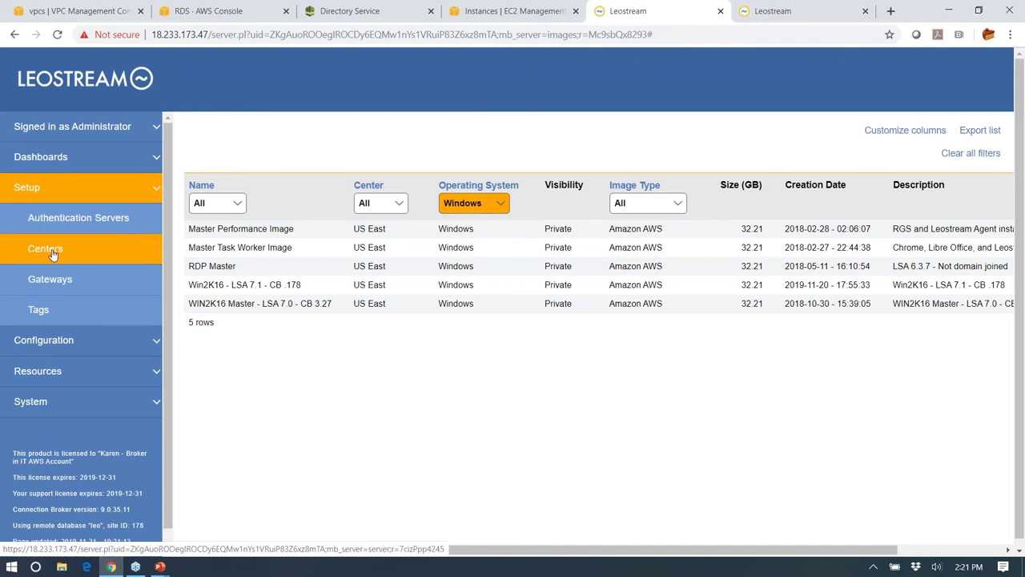
- Inspect the Leostream Gateway - AWS entry at 18.233.173.47, then return to the Gateways list
left_click(51, 285)
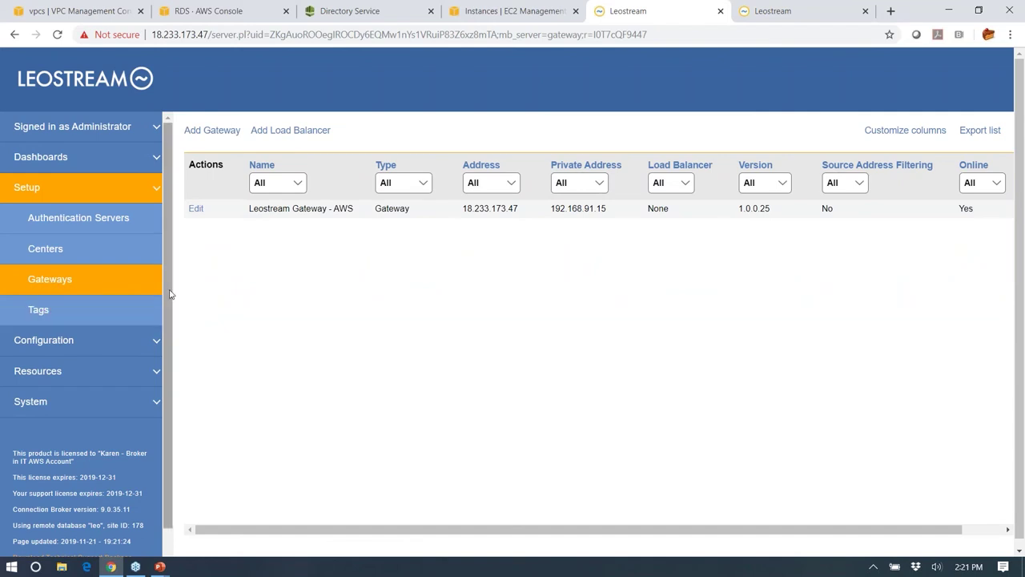
left_click(196, 208)
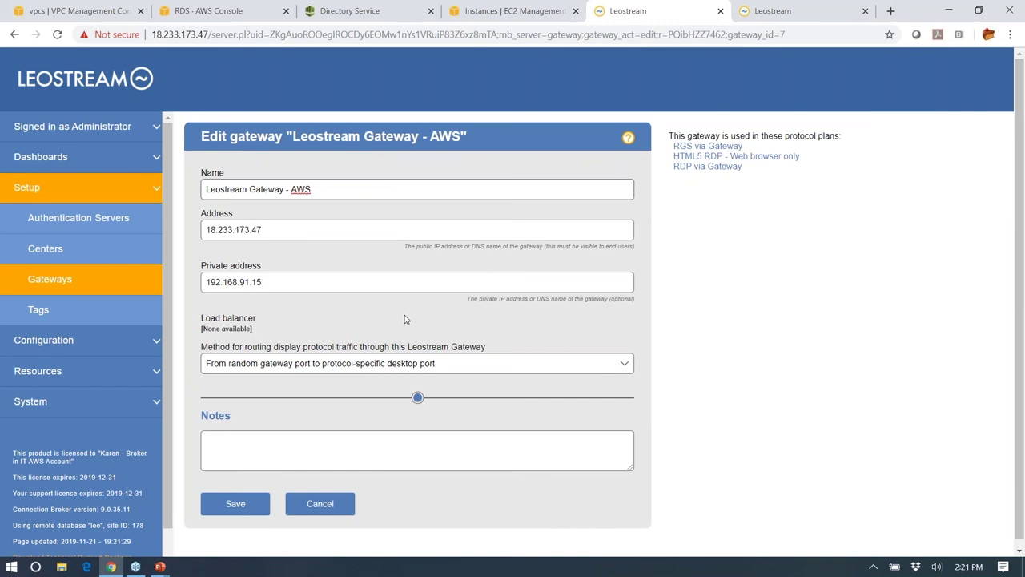
left_click(56, 280)
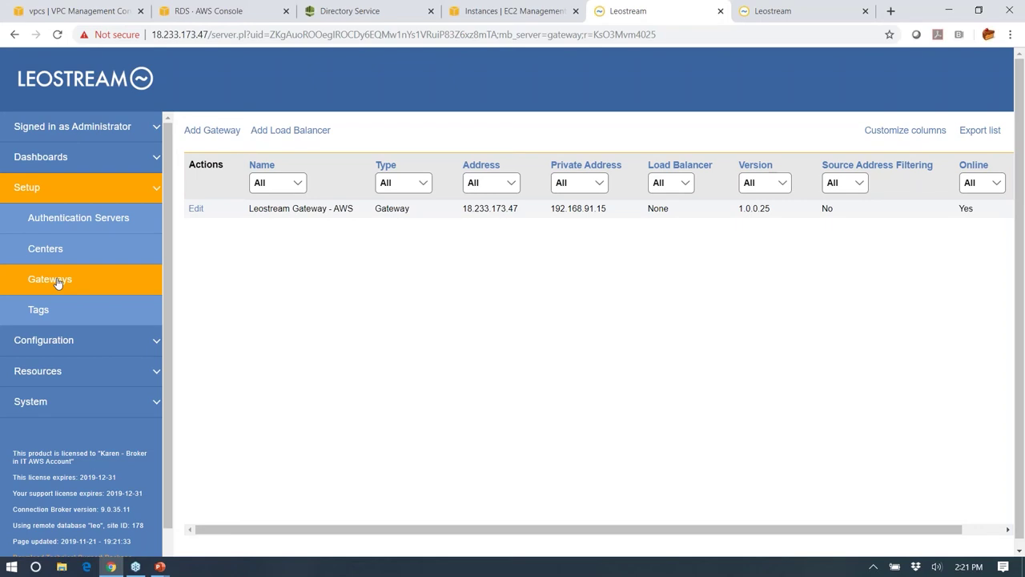
left_click(31, 200)
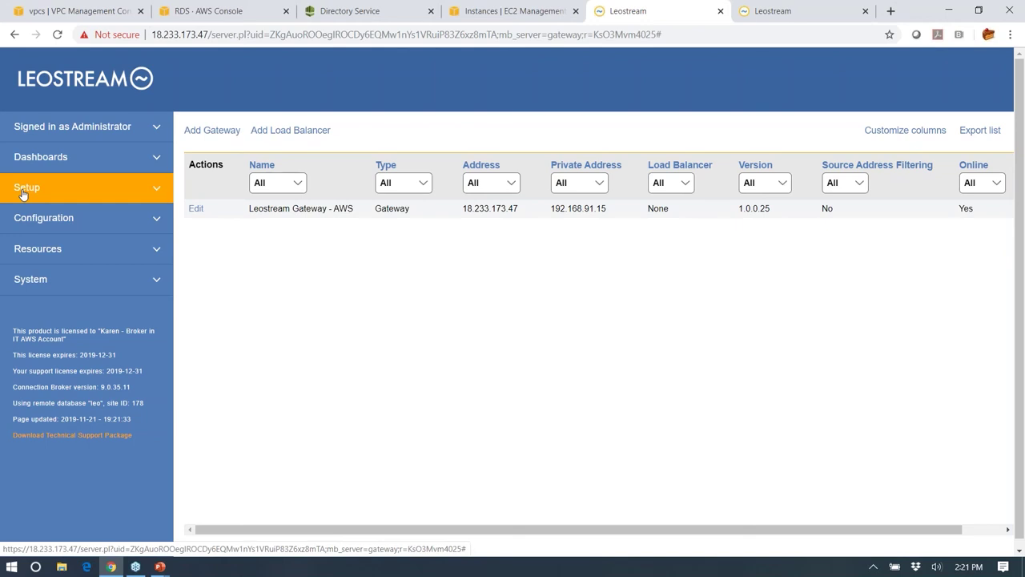
- In Configuration > Pools, view the AWS US East pool, then edit Non-Persistent Student VMs
left_click(31, 220)
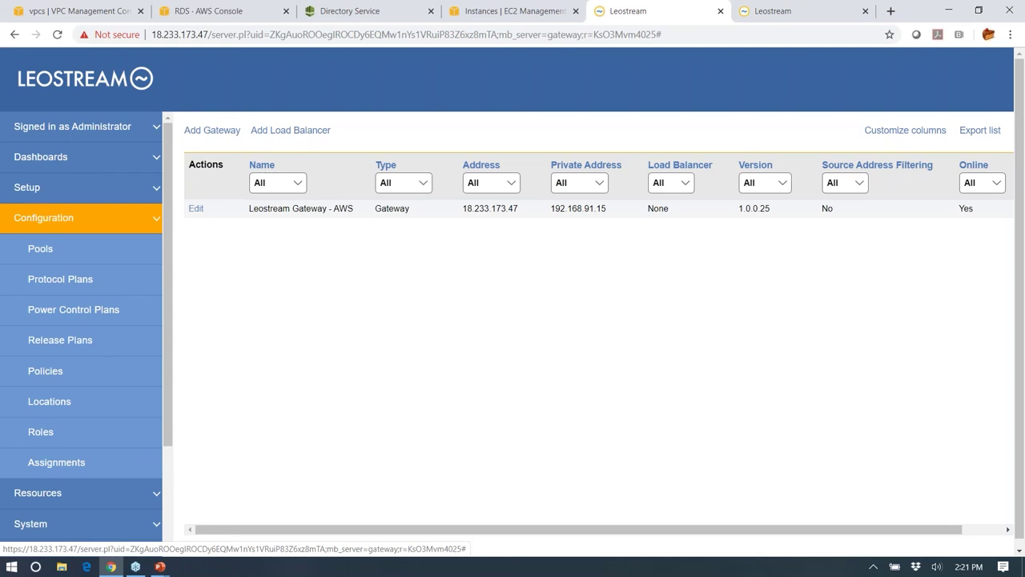
left_click(22, 249)
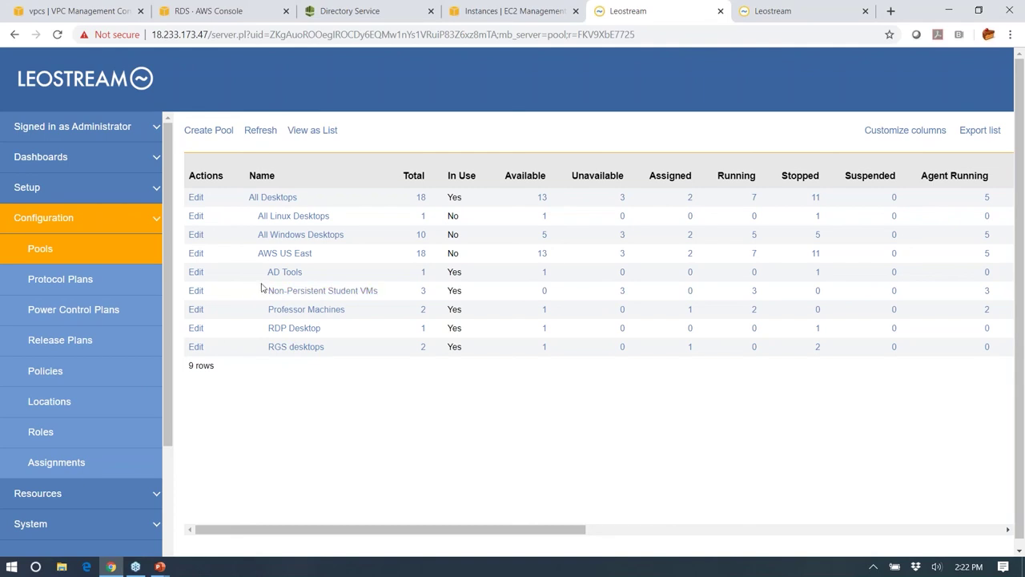
left_click(196, 253)
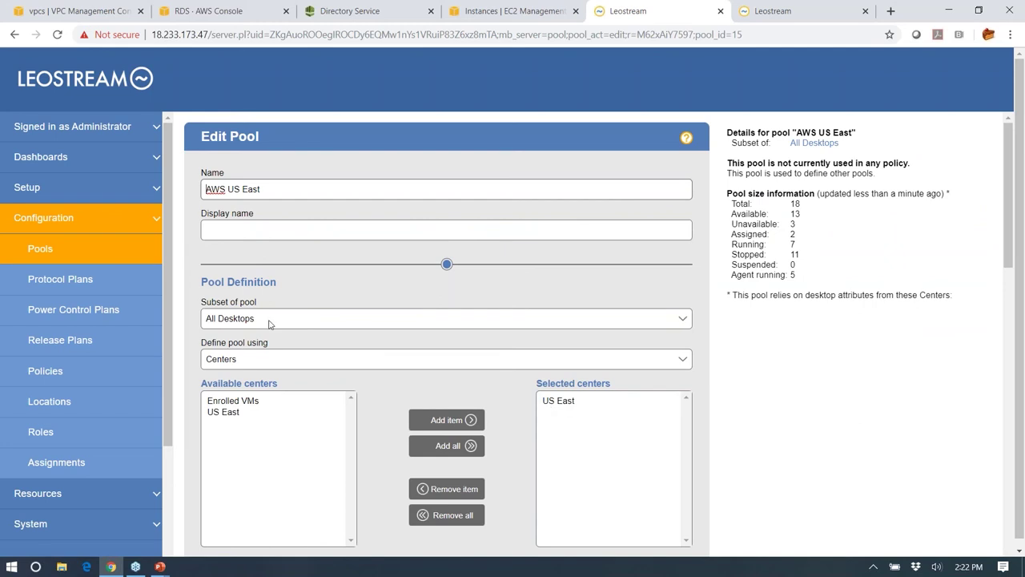
left_click(46, 251)
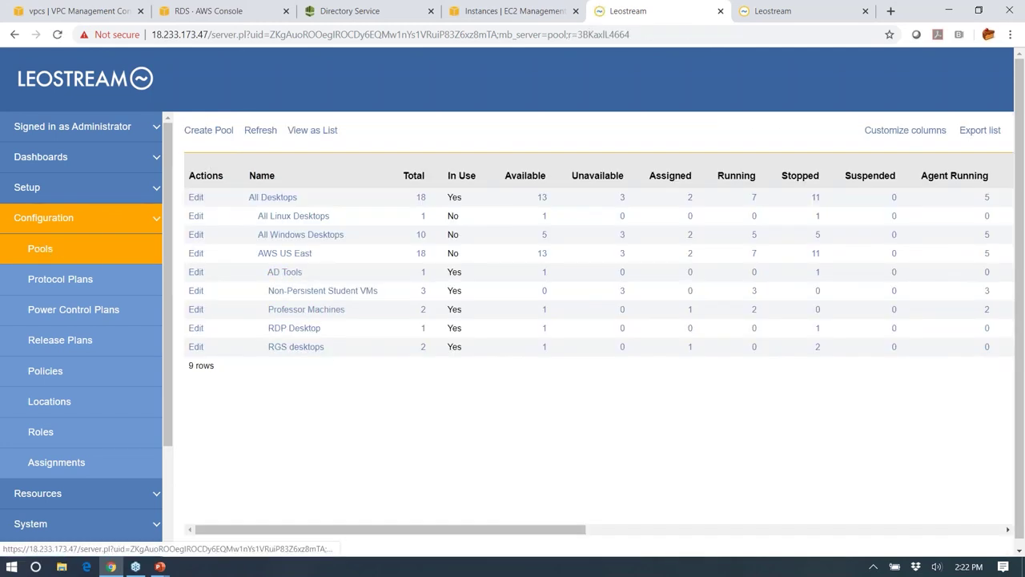
left_click(197, 294)
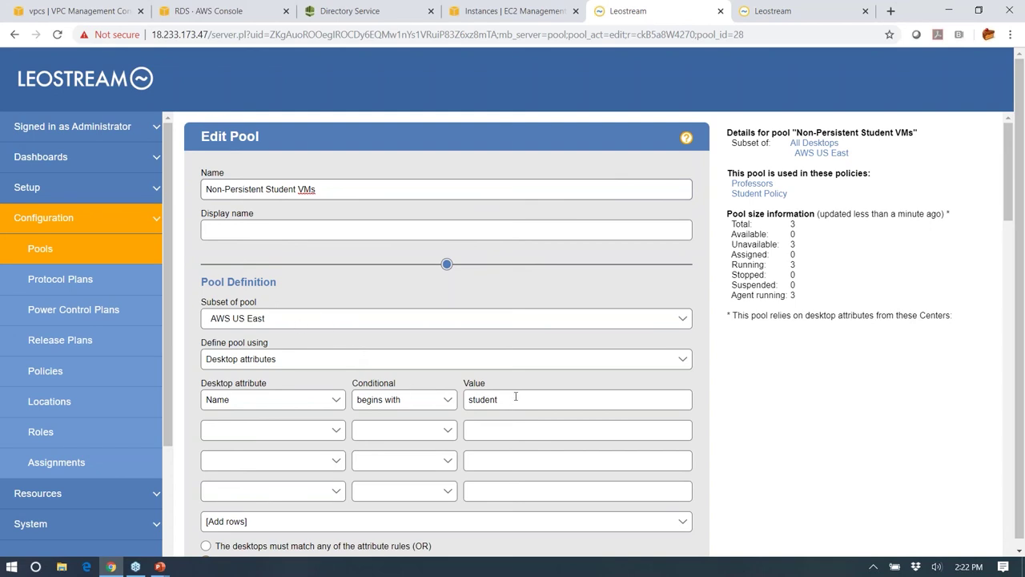
scroll(523, 353, "down", 5)
scroll(520, 354, "down", 4)
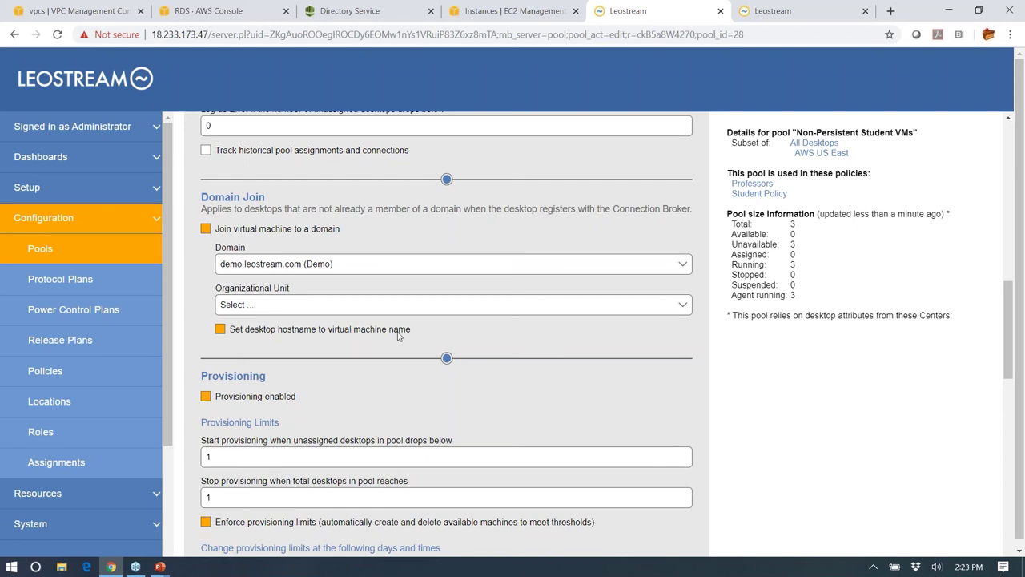
scroll(400, 336, "down", 3)
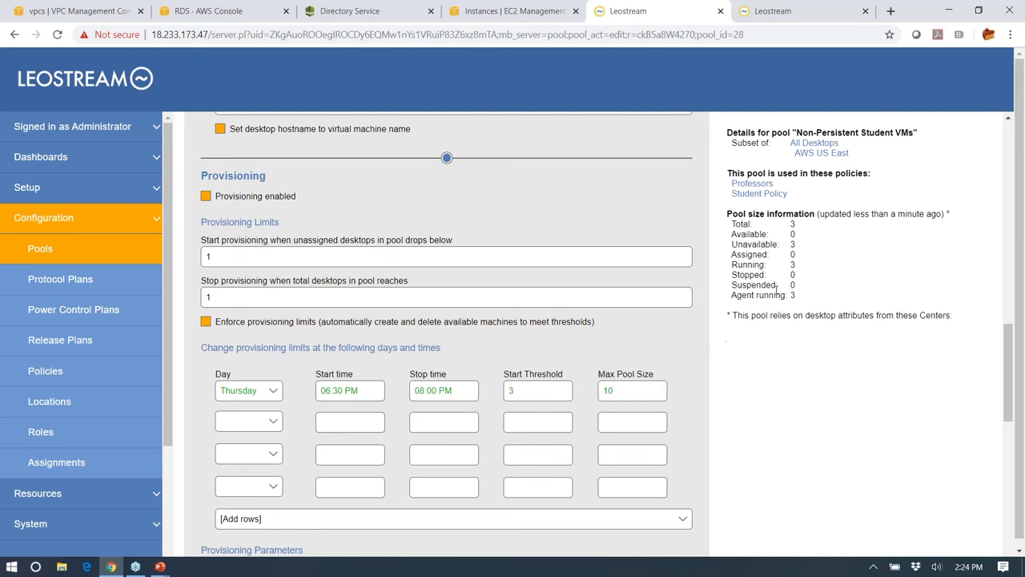
double_click(795, 224)
scroll(734, 313, "down", 1)
scroll(741, 336, "down", 2)
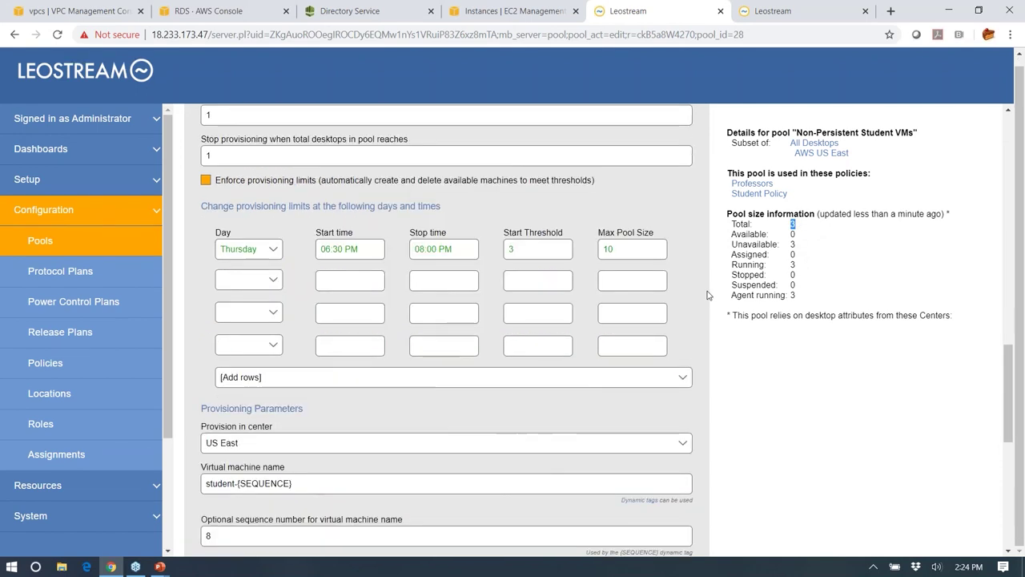
scroll(759, 376, "up", 1)
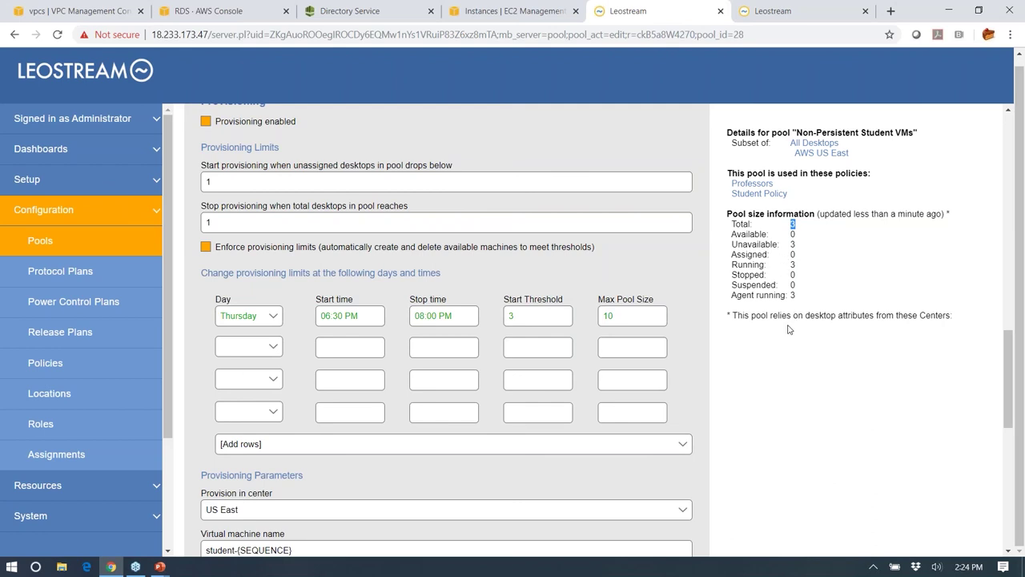
scroll(748, 336, "down", 4)
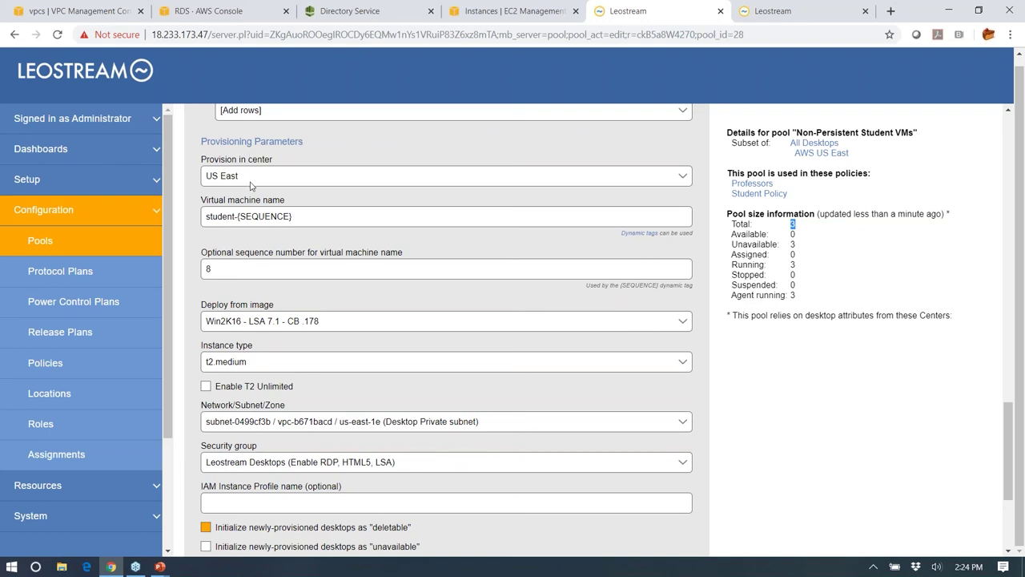
left_click_drag(234, 216, 202, 218)
left_click(313, 220)
scroll(314, 221, "down", 3)
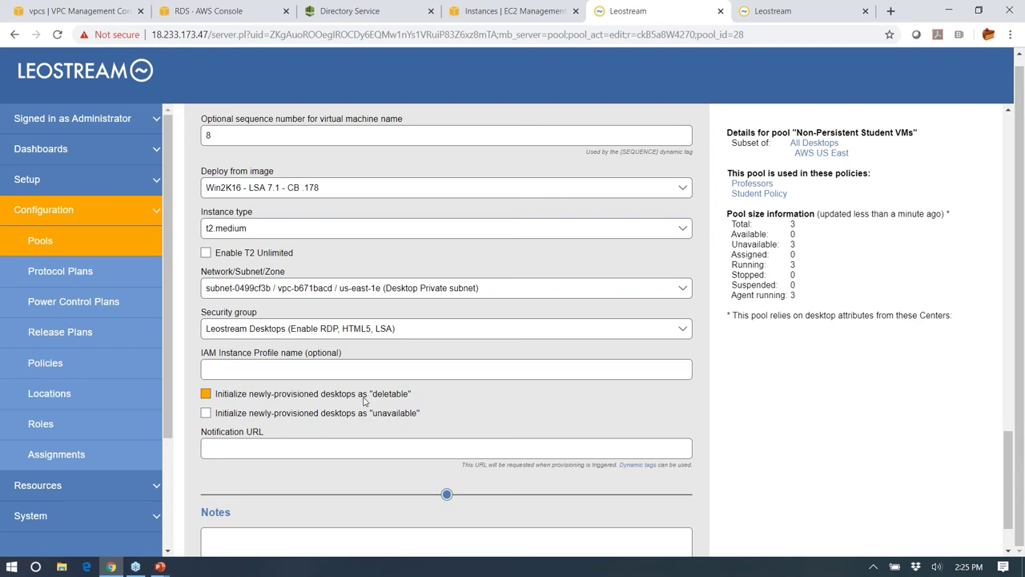
- Scroll through the Professor Machines pool's edit form, then return to the nine-pool list
left_click(37, 245)
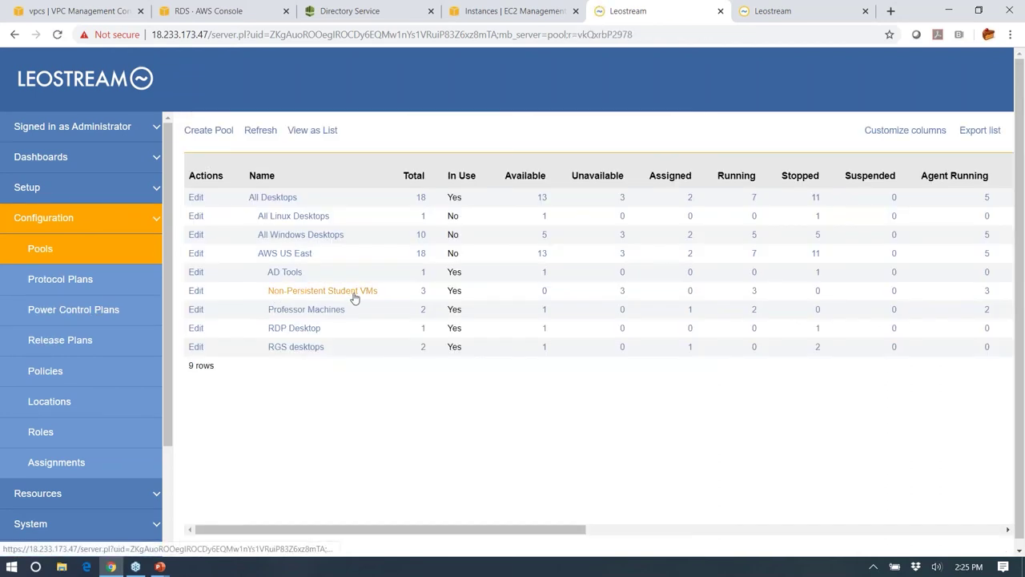
left_click(197, 311)
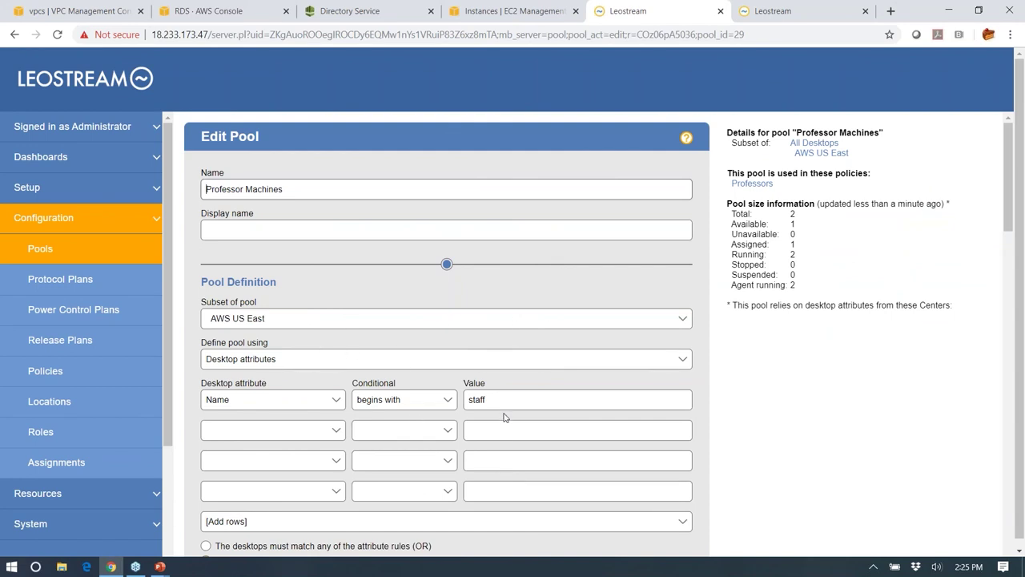
scroll(535, 398, "down", 8)
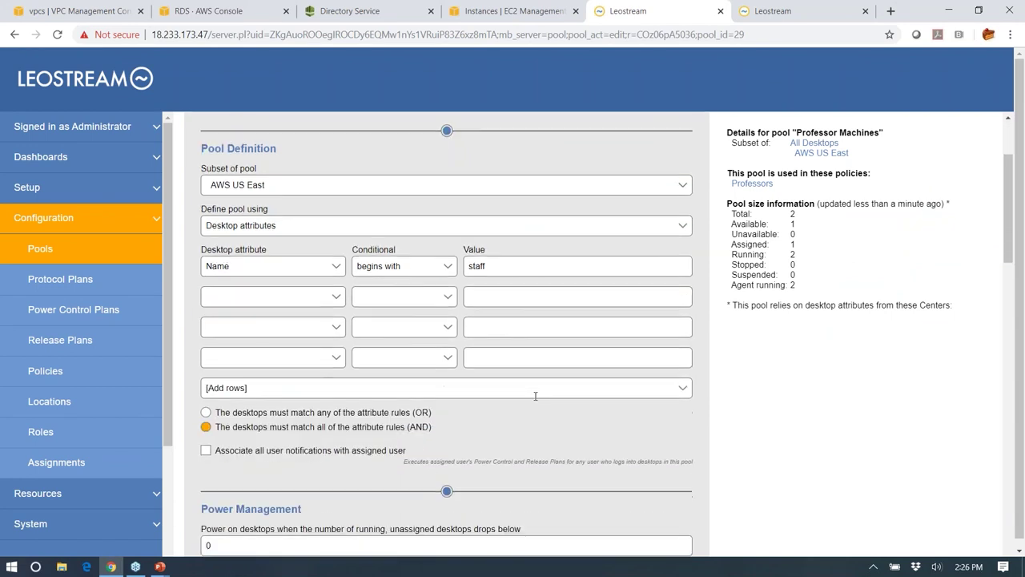
scroll(535, 398, "down", 3)
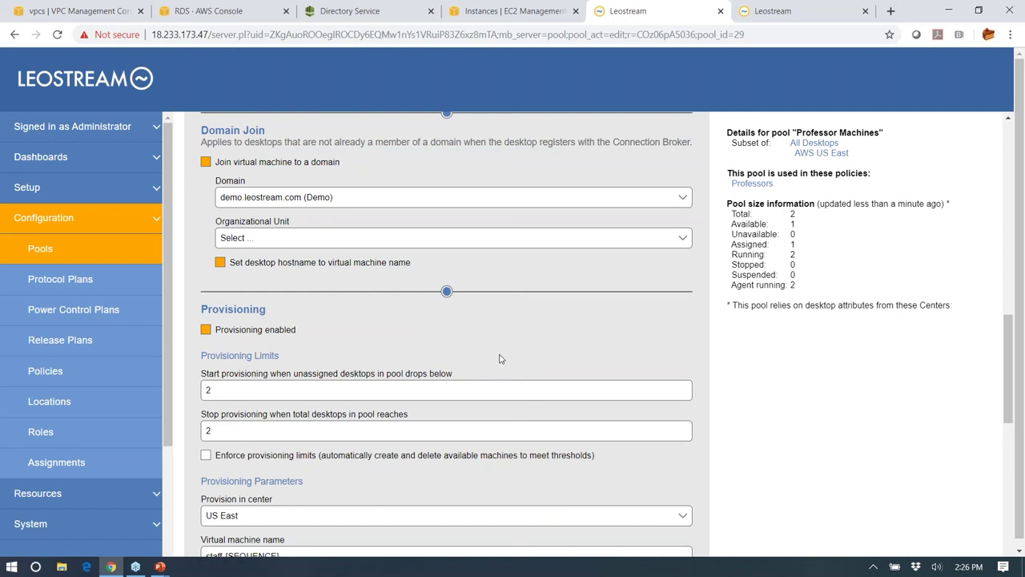
left_click(41, 253)
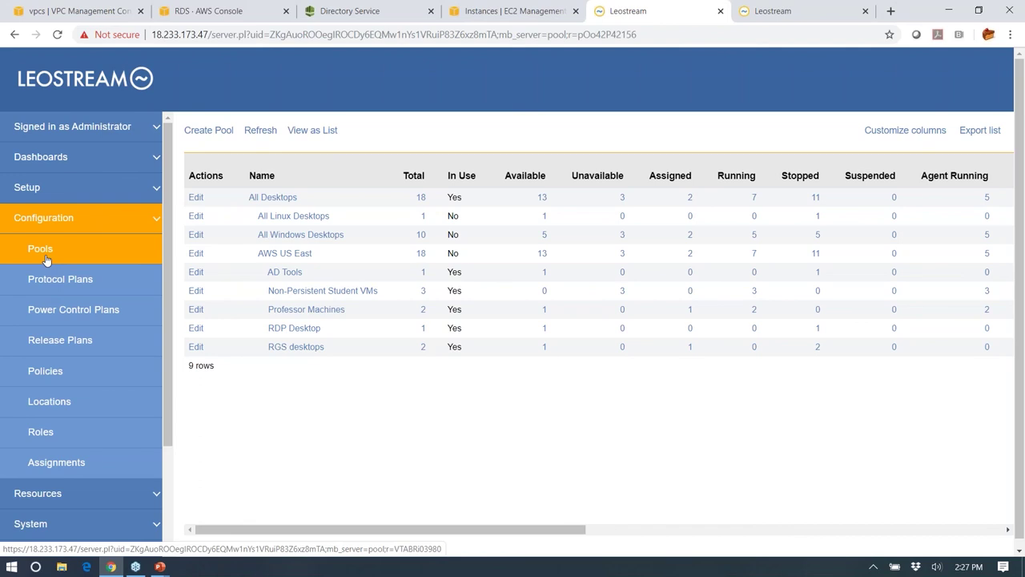
- Open the RDP via Gateway plan from Protocol Plans, routing RDP through Leostream Gateway - AWS
left_click(40, 282)
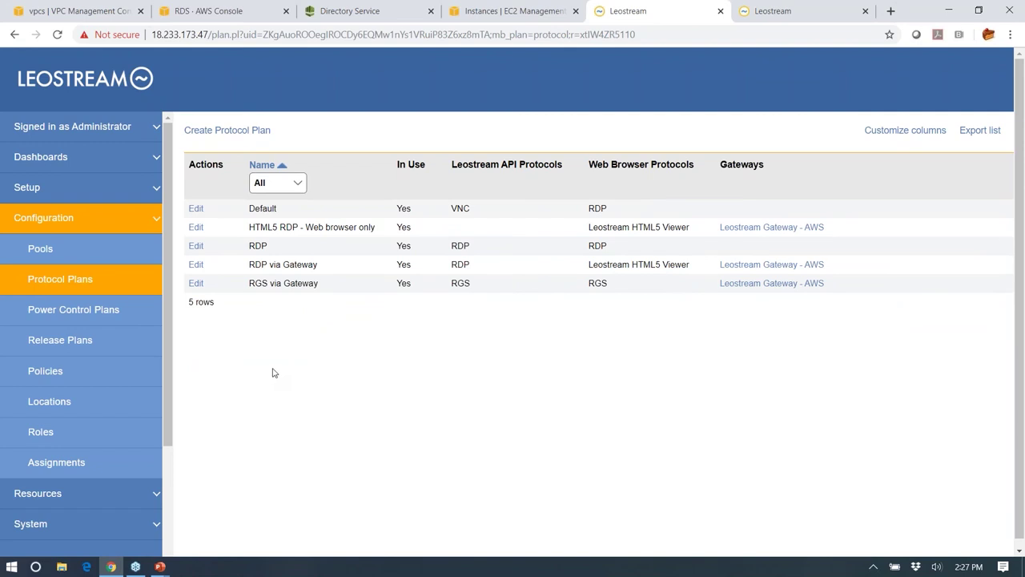
left_click(197, 265)
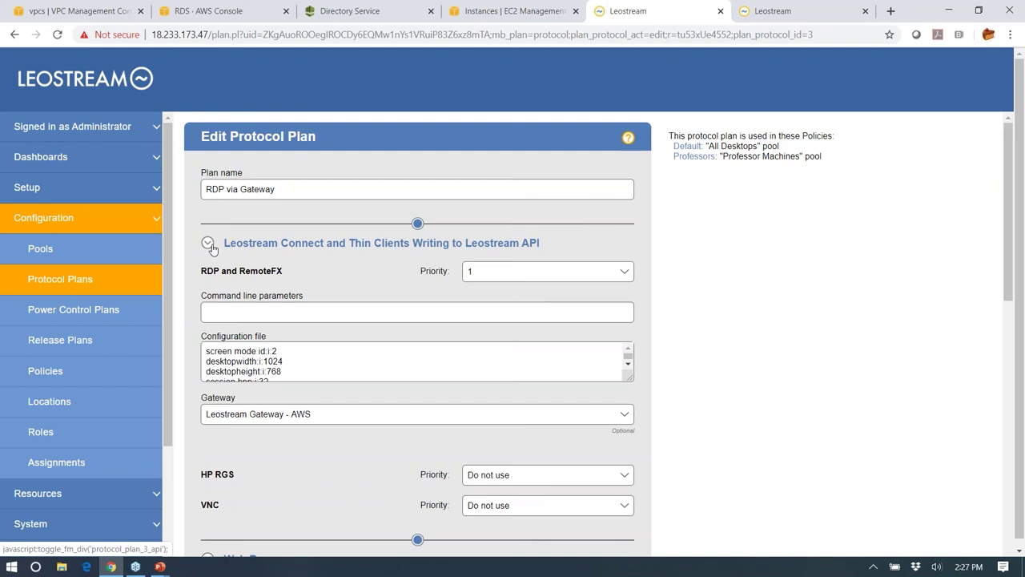
- Collapse and re-expand the Leostream Connect and thin client settings, then scroll through the plan
left_click(209, 244)
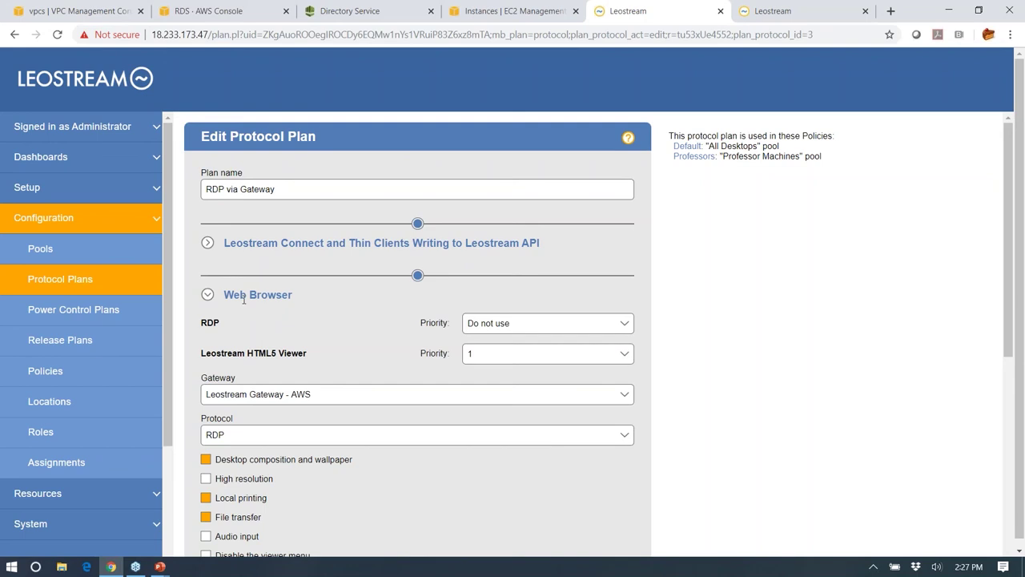
left_click(208, 244)
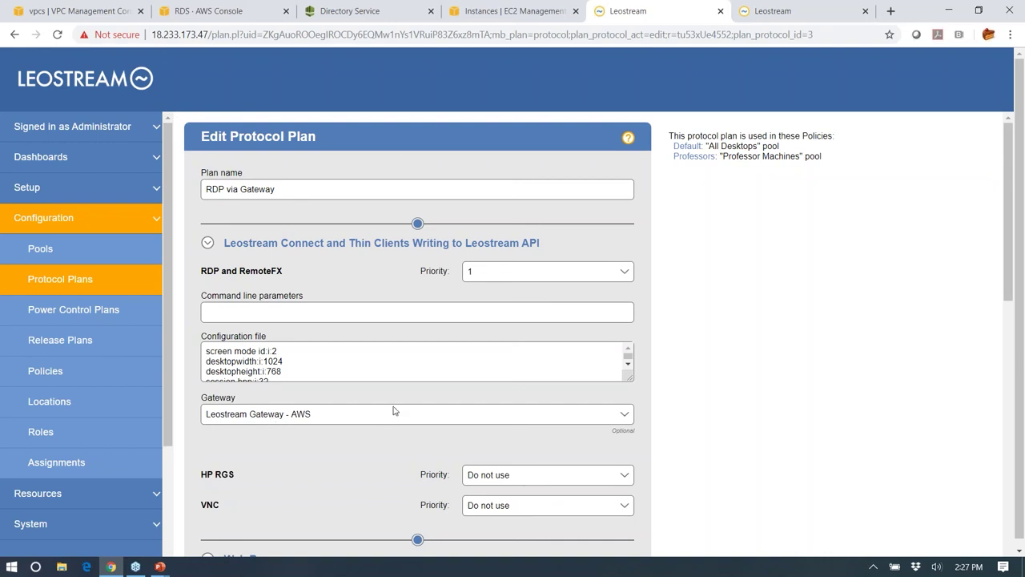
scroll(598, 361, "down", 3)
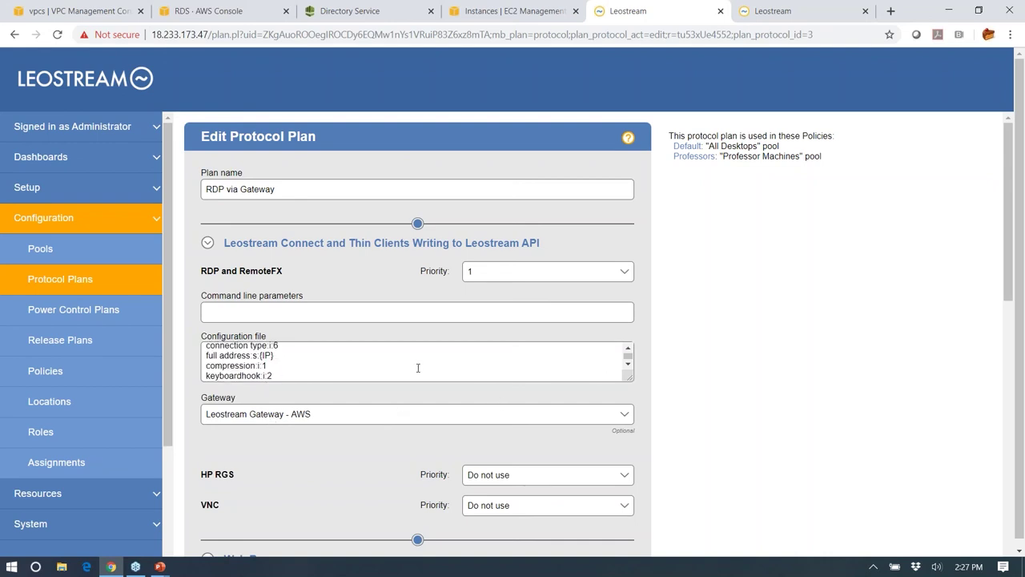
scroll(355, 370, "down", 6)
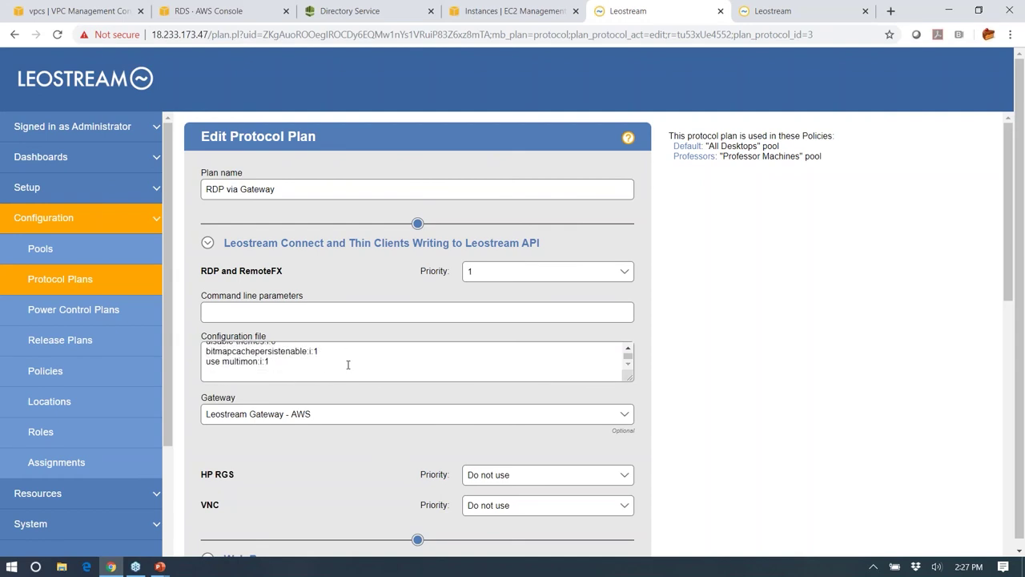
scroll(347, 365, "up", 10)
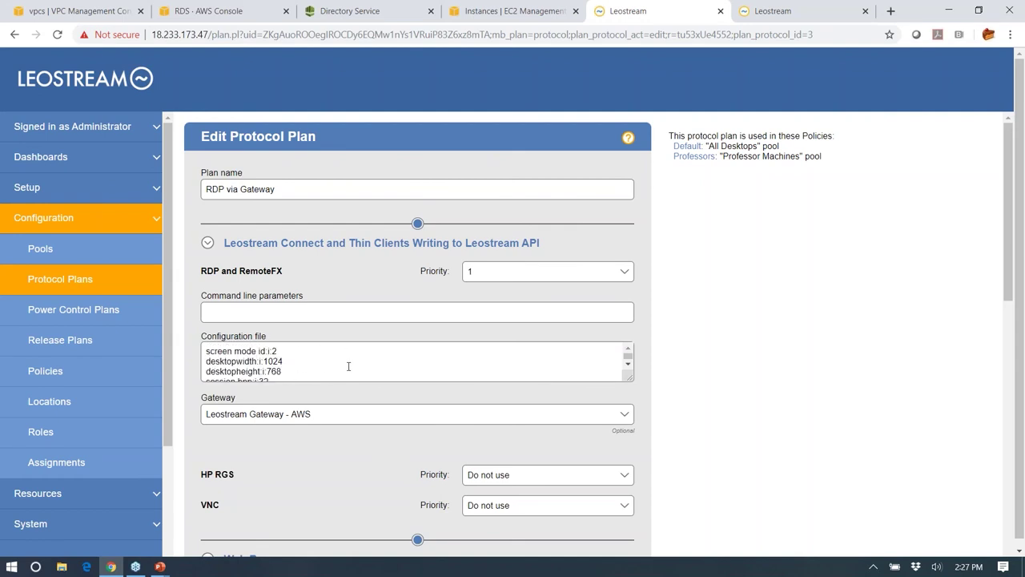
scroll(709, 342, "down", 4)
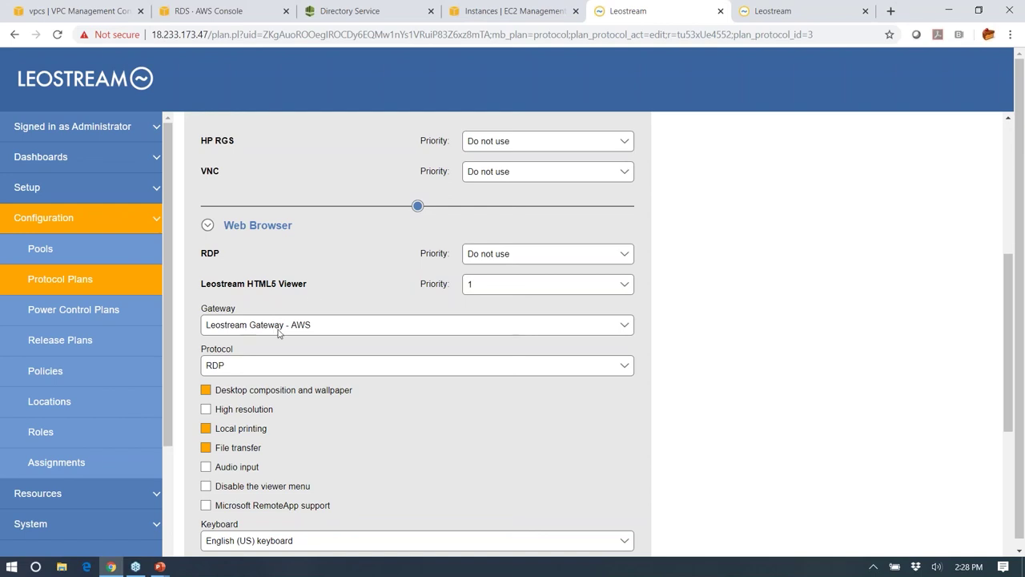
- Leave RDP as the HTML5 viewer protocol and go back to the Protocol Plans list
left_click(352, 370)
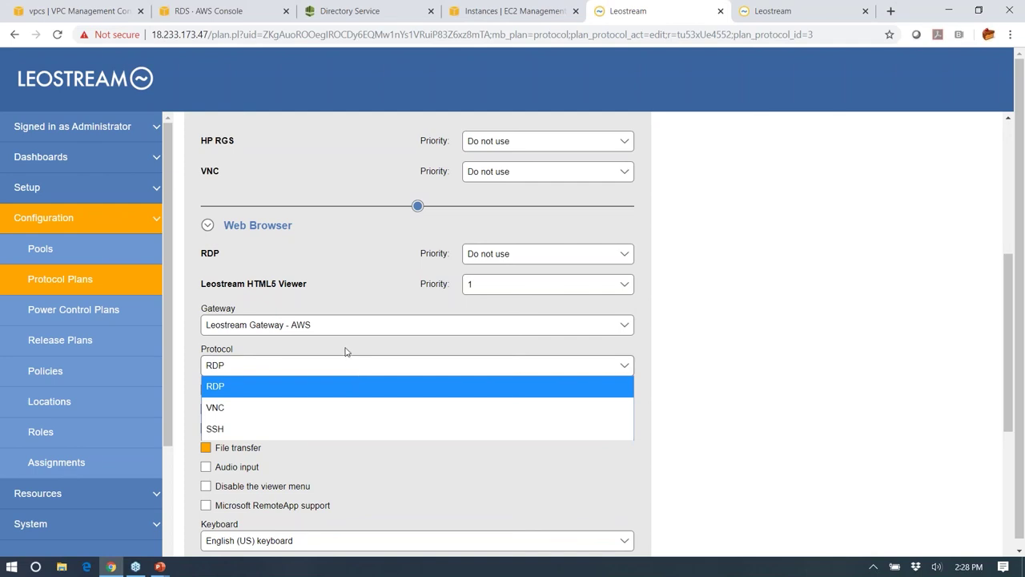
left_click(345, 351)
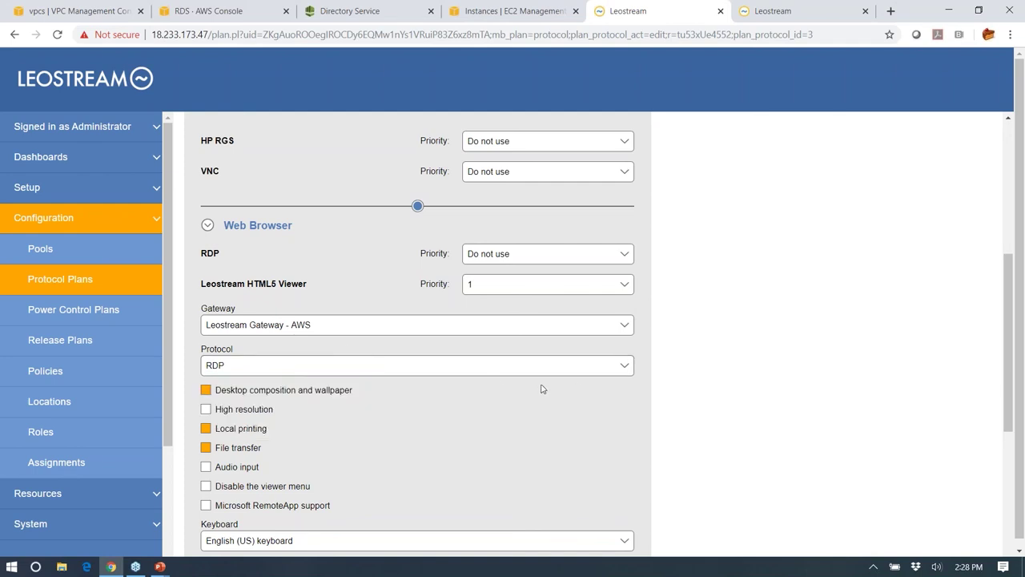
left_click(58, 287)
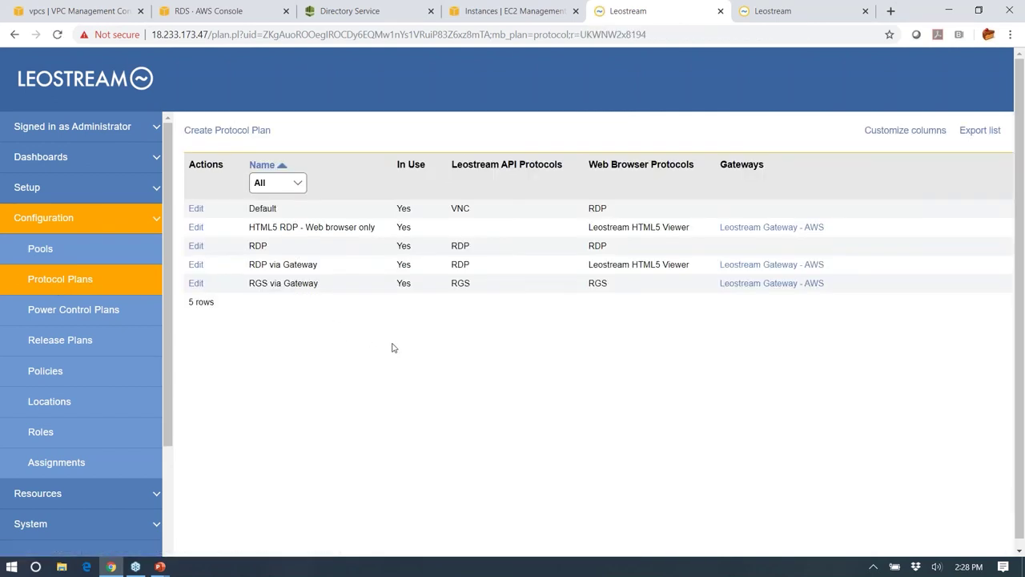
- Show Power Control Plans: Default, Shutdown on logout, and Shutdown on release
left_click(84, 317)
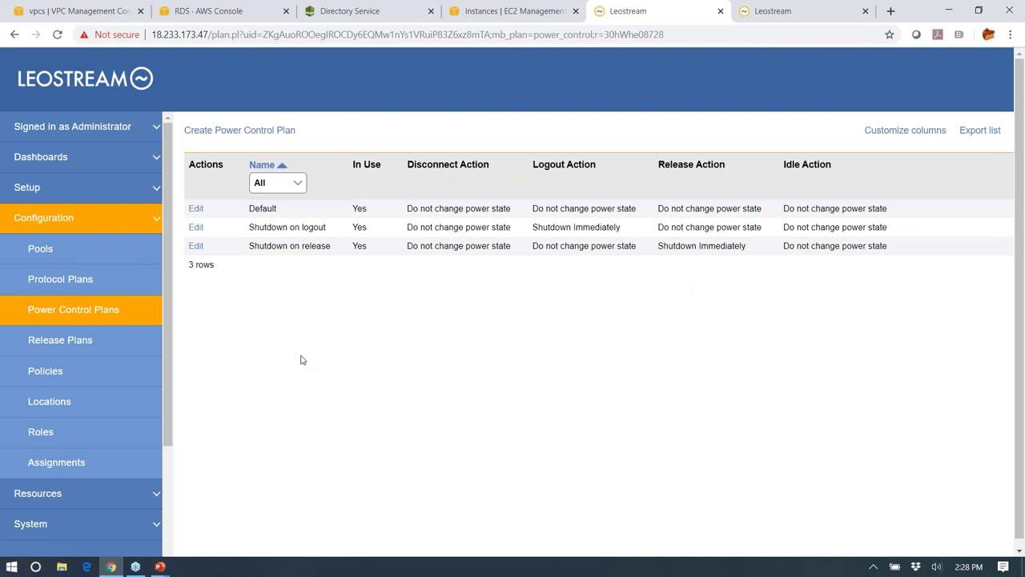
left_click(195, 227)
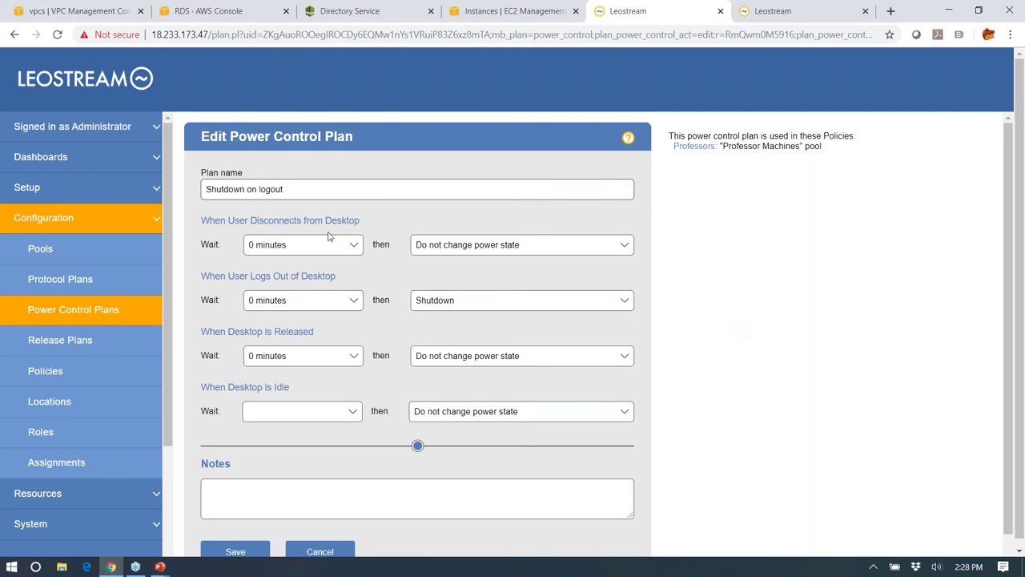
double_click(274, 220)
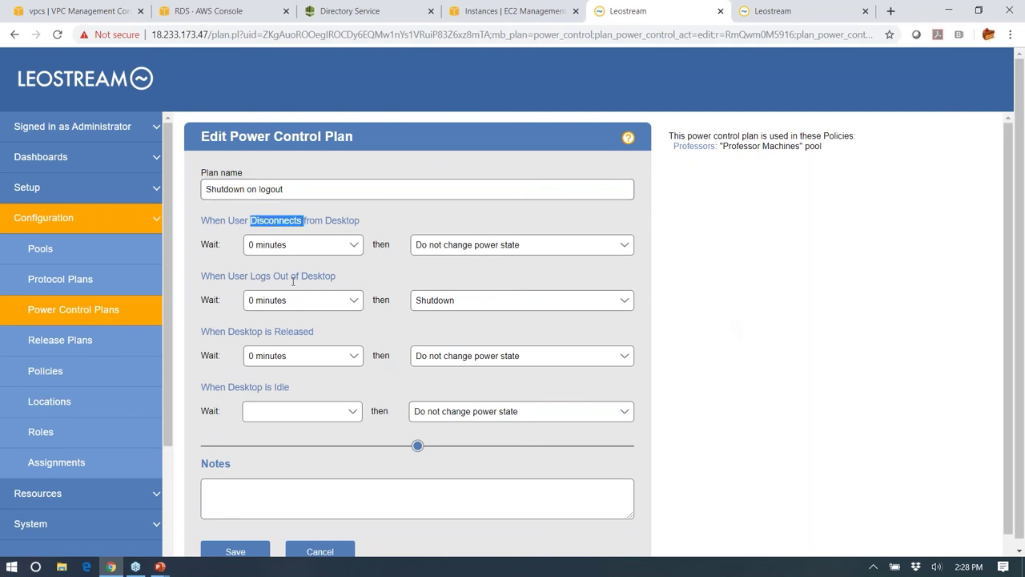
double_click(263, 277)
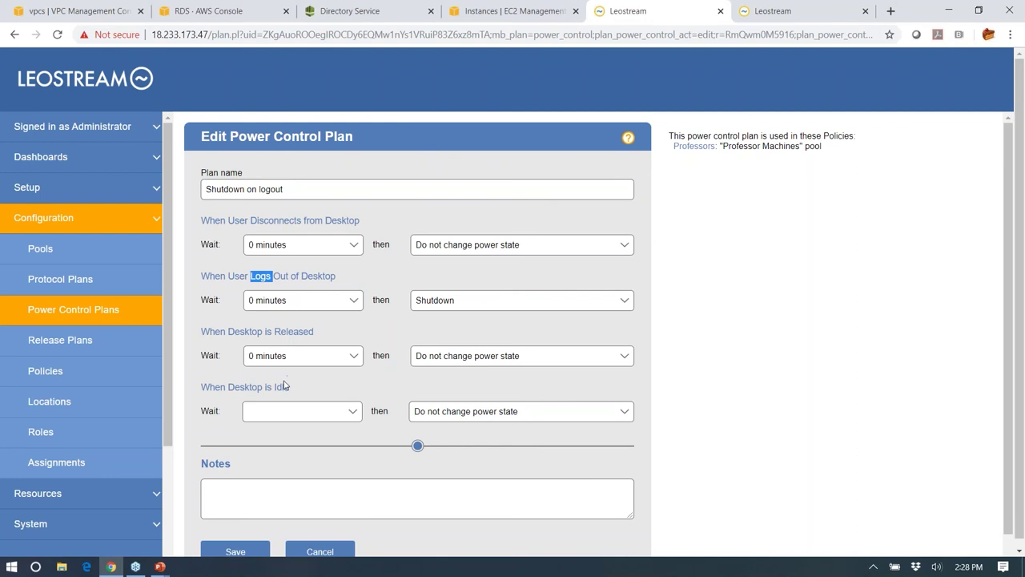
left_click(271, 272)
left_click(73, 316)
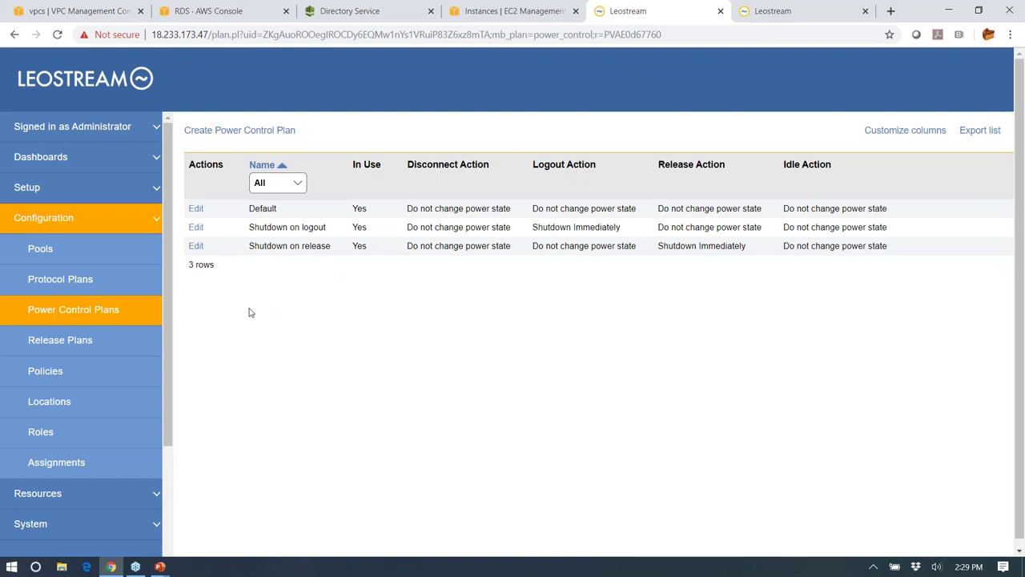
- Show the five Release Plans, from Default through Persistent
left_click(80, 342)
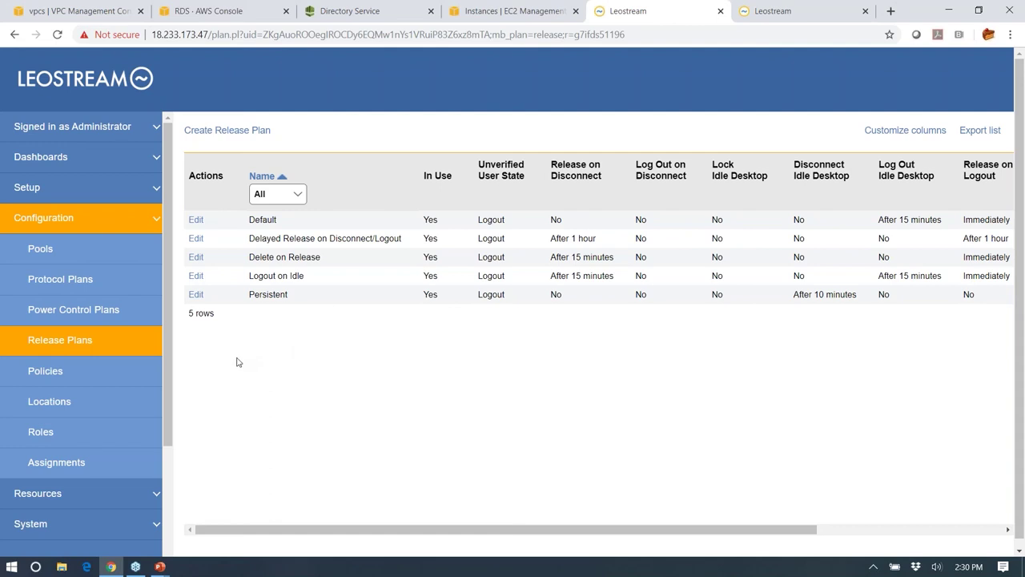
left_click(196, 295)
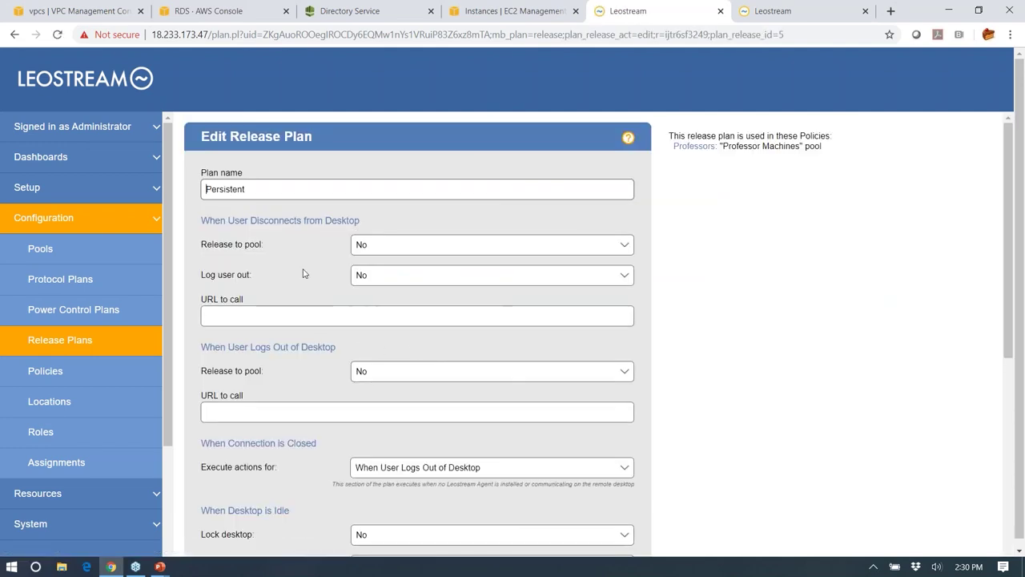
double_click(270, 222)
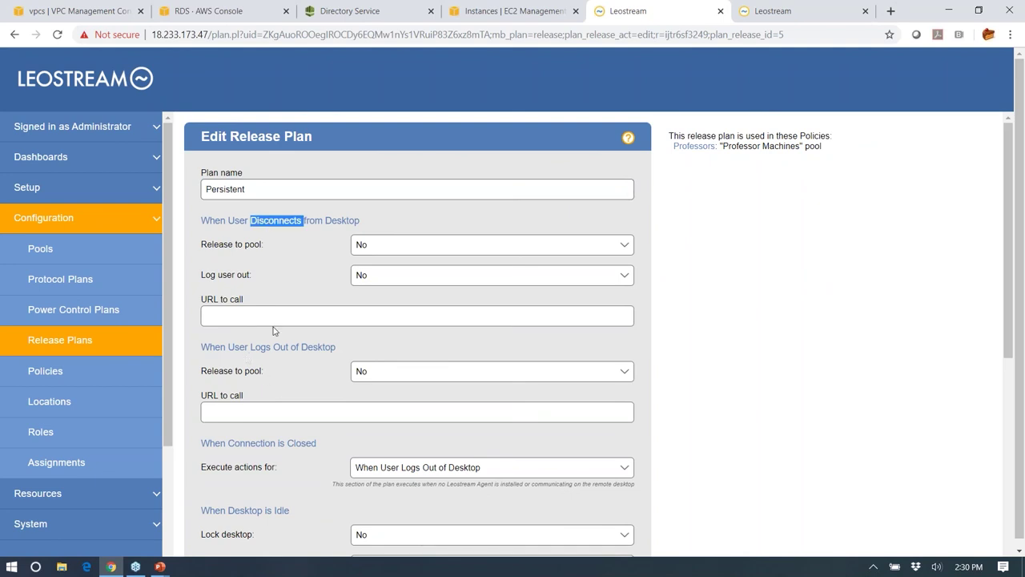
left_click(653, 278)
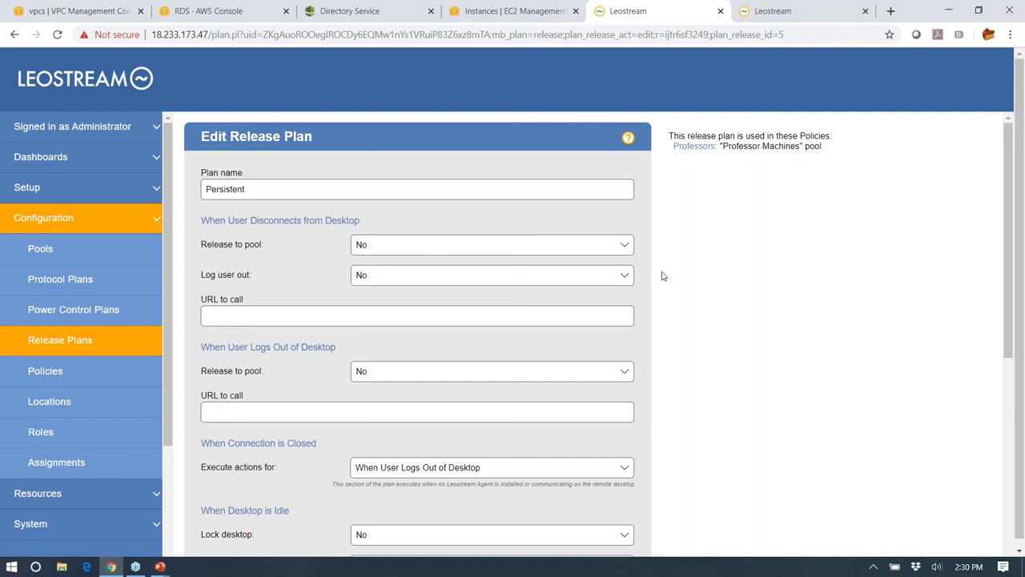
left_click_drag(212, 245, 242, 245)
scroll(393, 421, "down", 2)
scroll(437, 395, "down", 2)
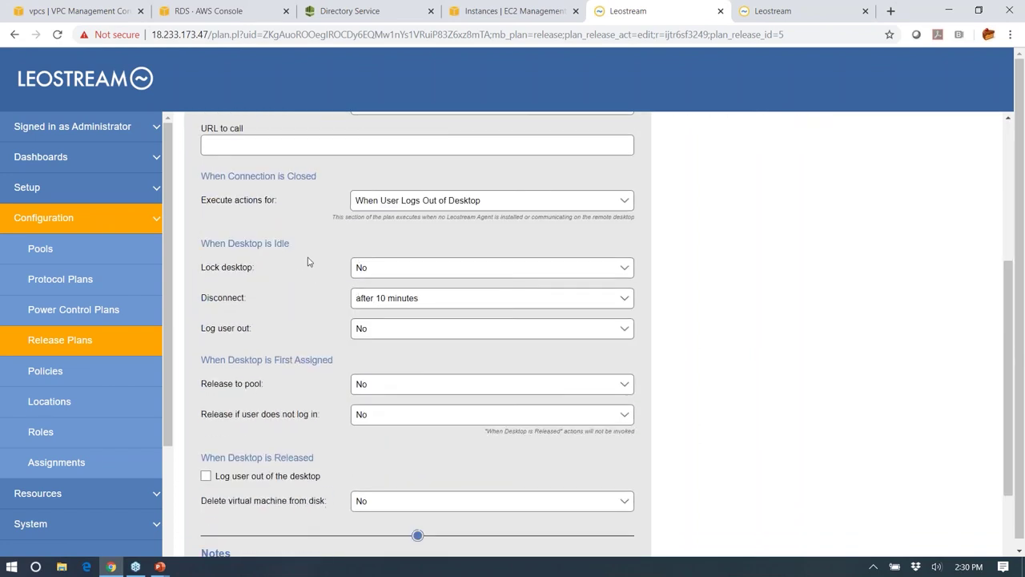
double_click(285, 244)
left_click(80, 346)
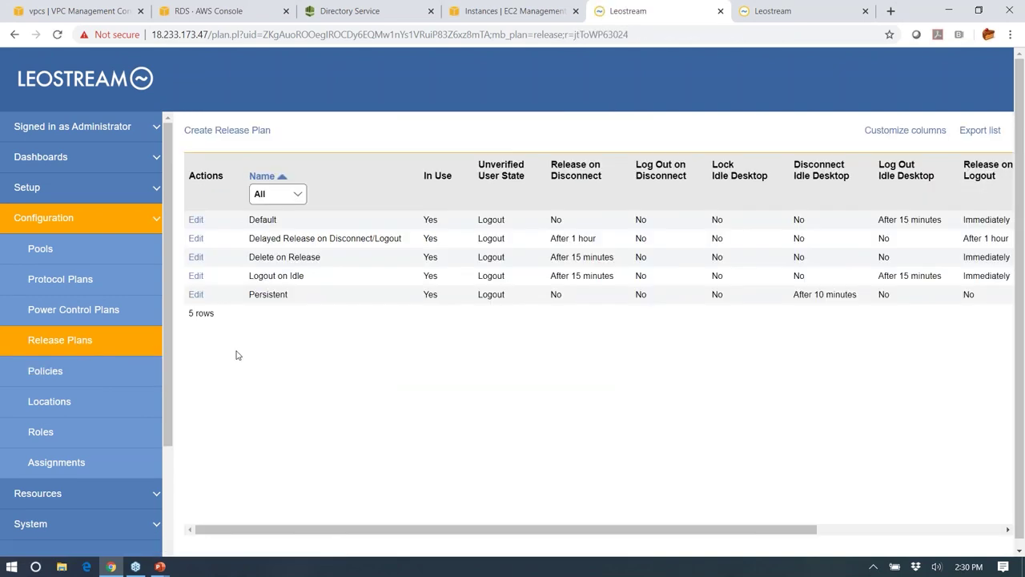
left_click(196, 238)
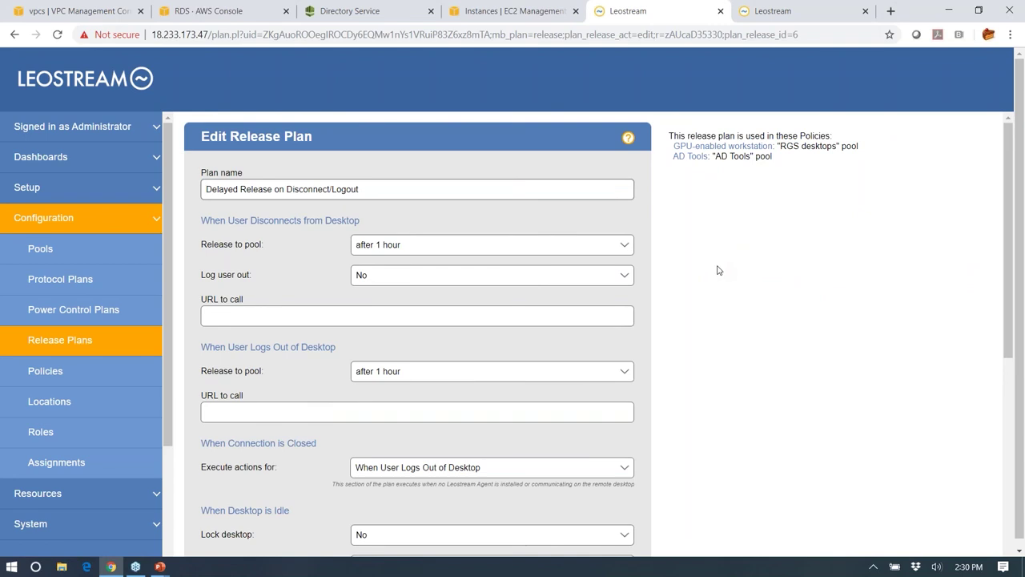
double_click(283, 221)
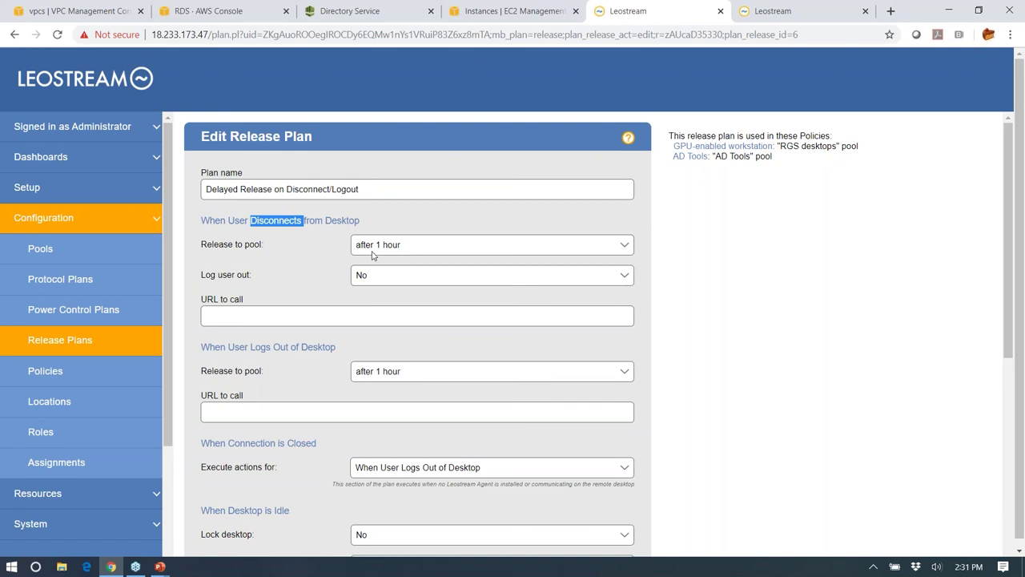
left_click_drag(235, 245, 201, 244)
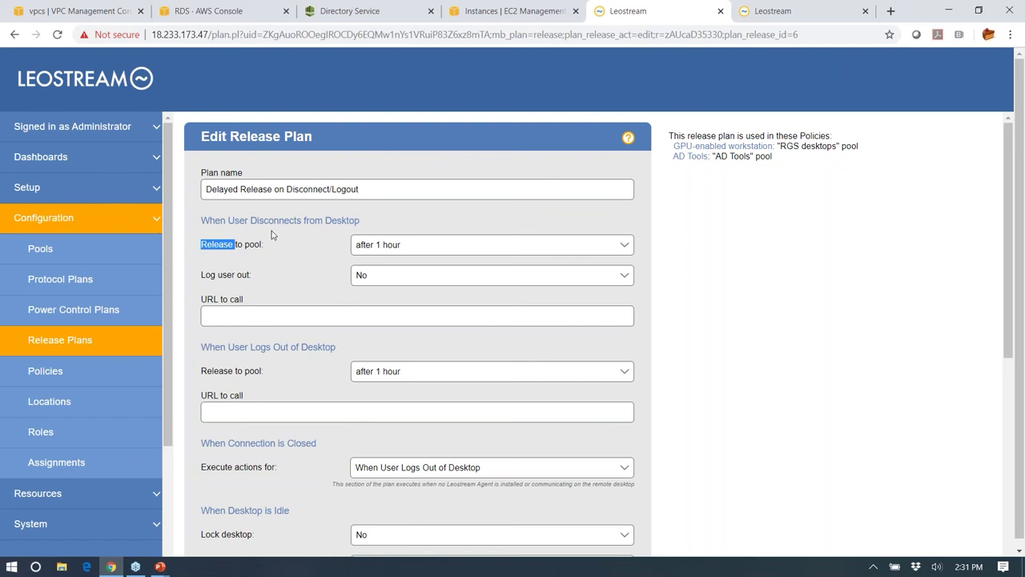
scroll(272, 274, "down", 5)
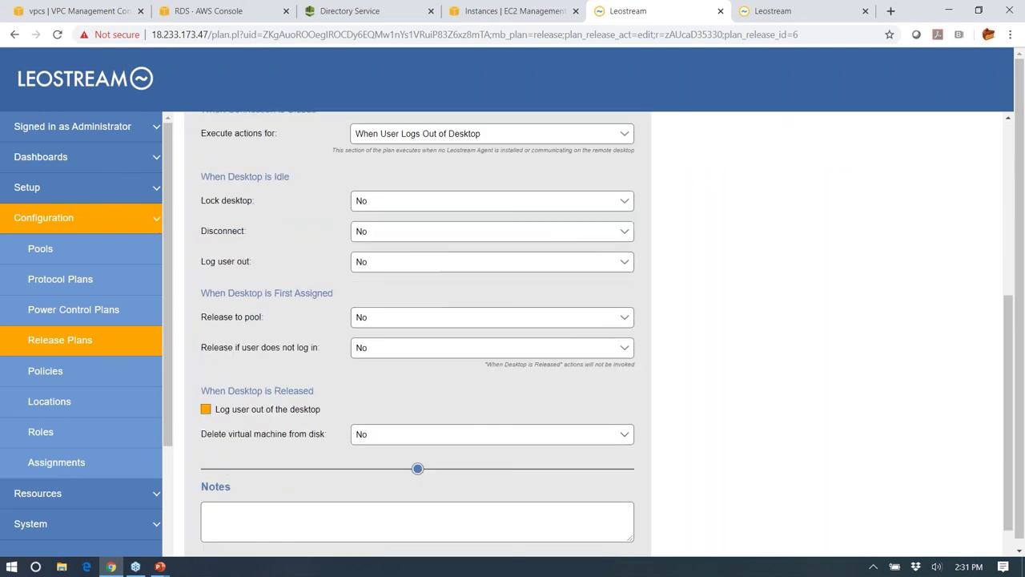
double_click(295, 346)
left_click(298, 349)
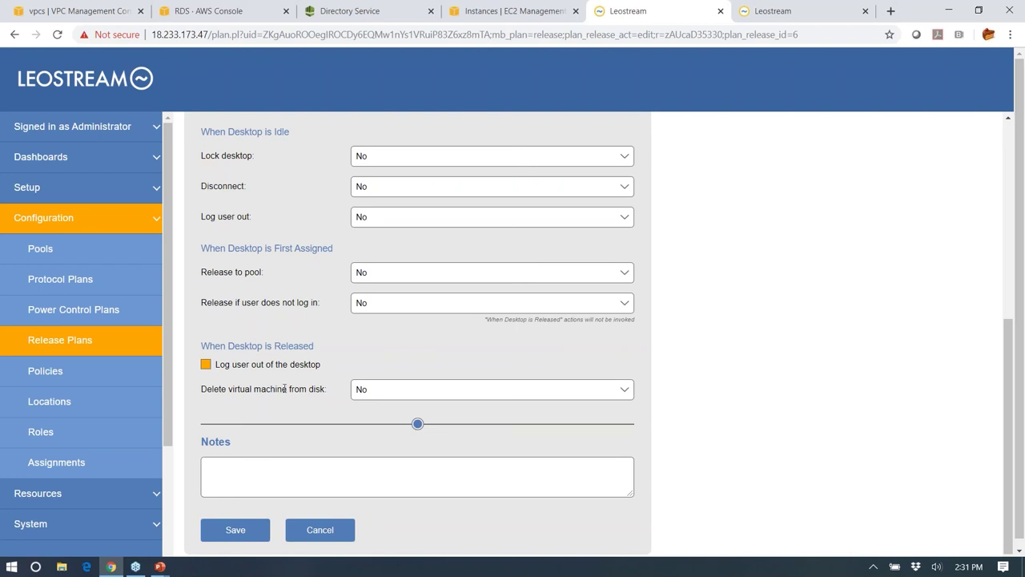
left_click(373, 395)
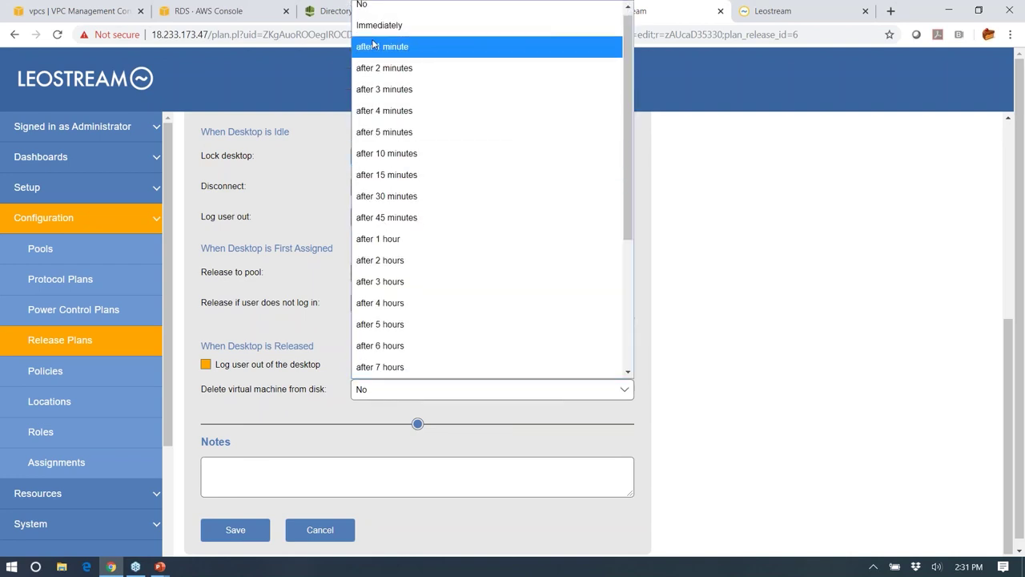
scroll(384, 353, "down", 1)
left_click(691, 388)
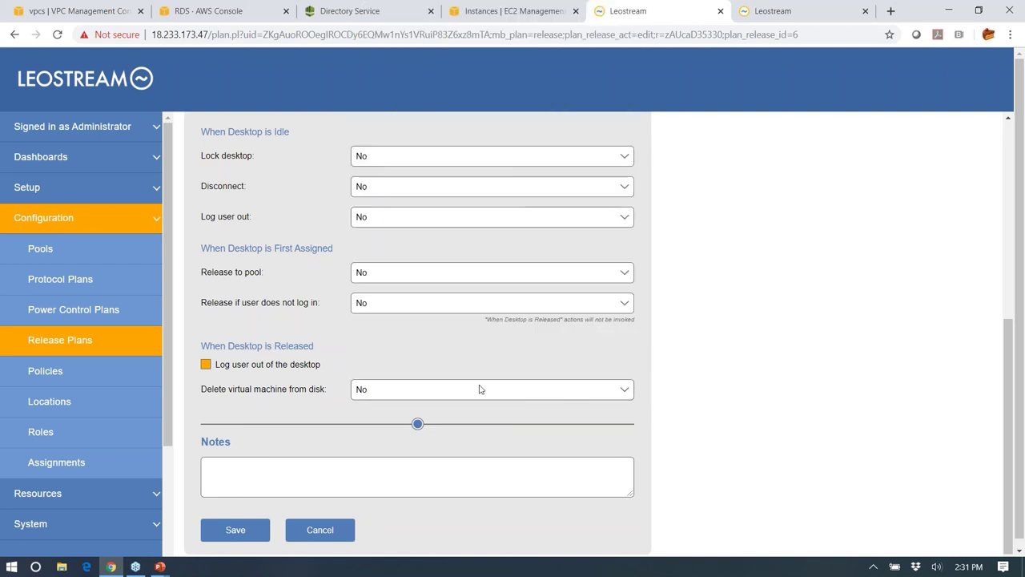
scroll(392, 380, "up", 1)
scroll(390, 381, "up", 4)
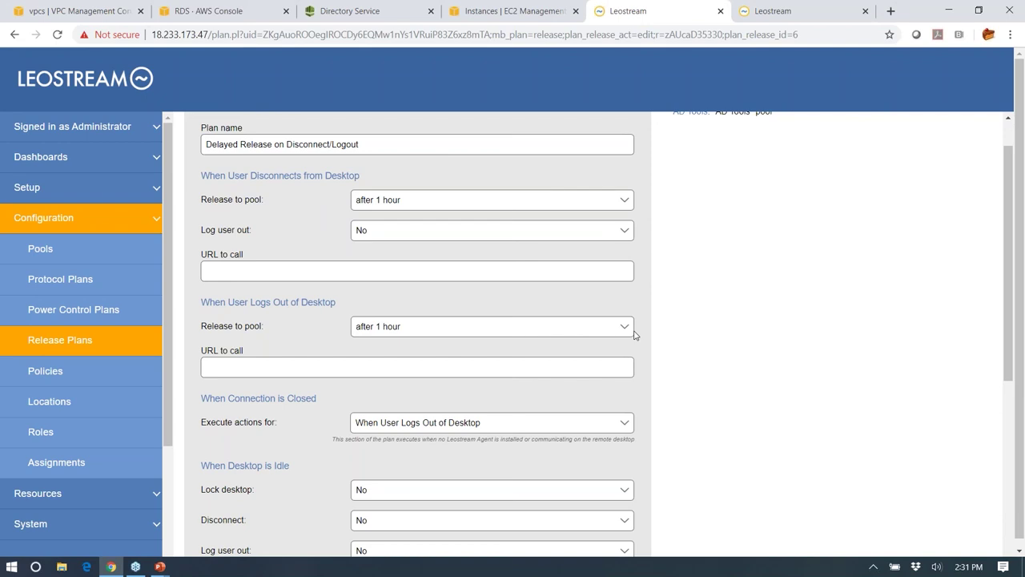
left_click(85, 355)
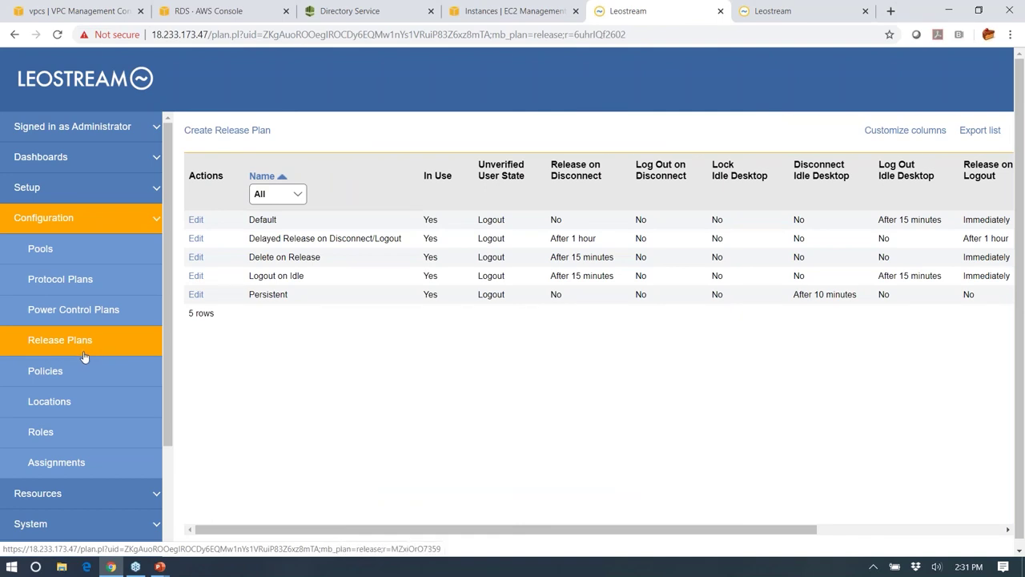
left_click(68, 380)
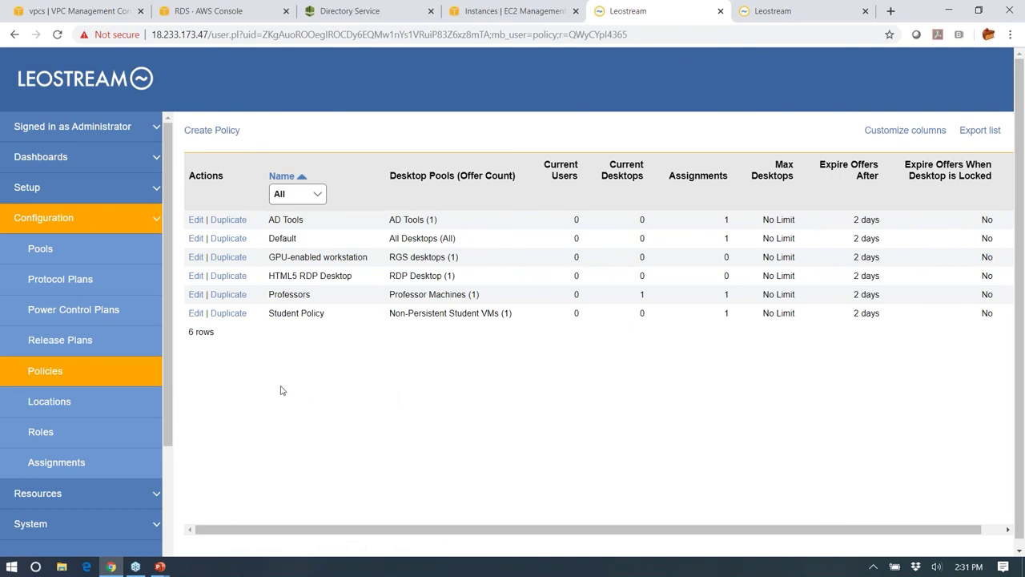
left_click(196, 313)
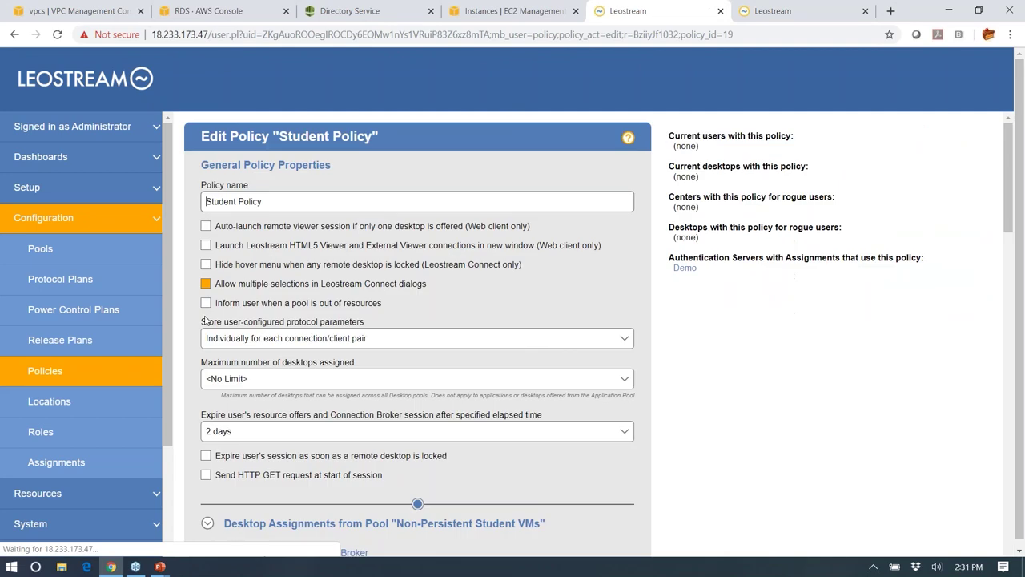
left_click(79, 370)
left_click(193, 294)
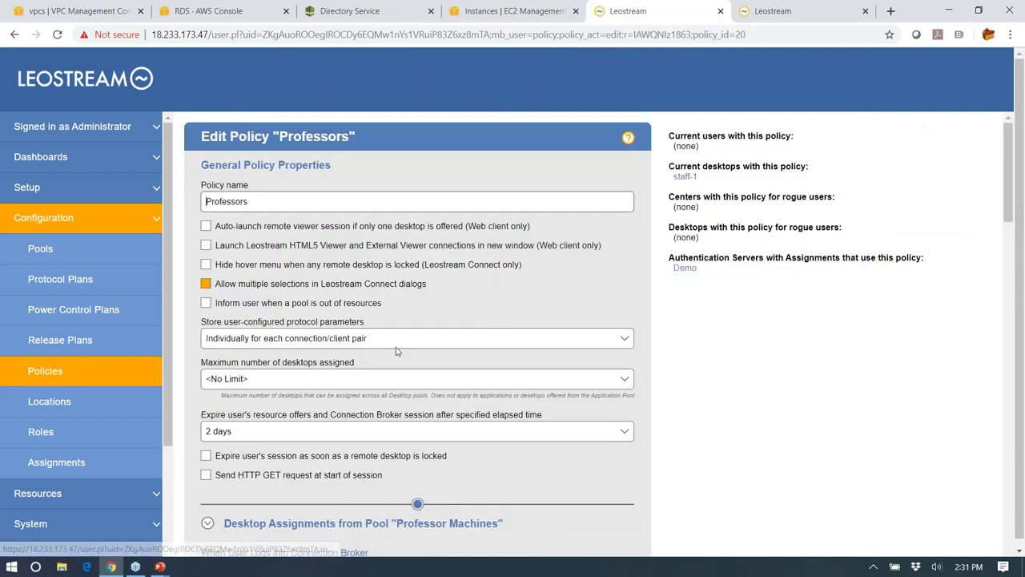
scroll(593, 414, "down", 5)
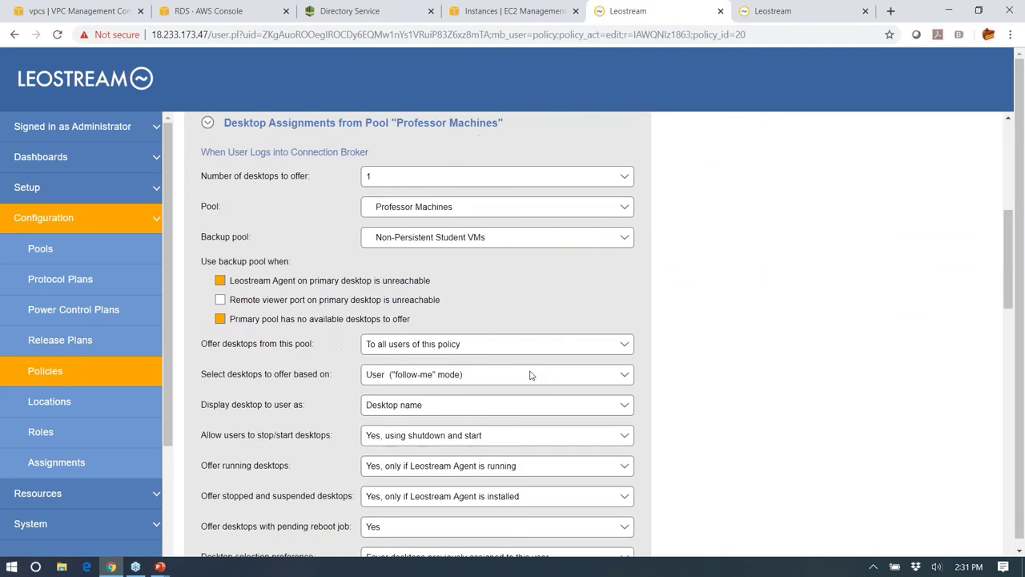
scroll(440, 288, "up", 1)
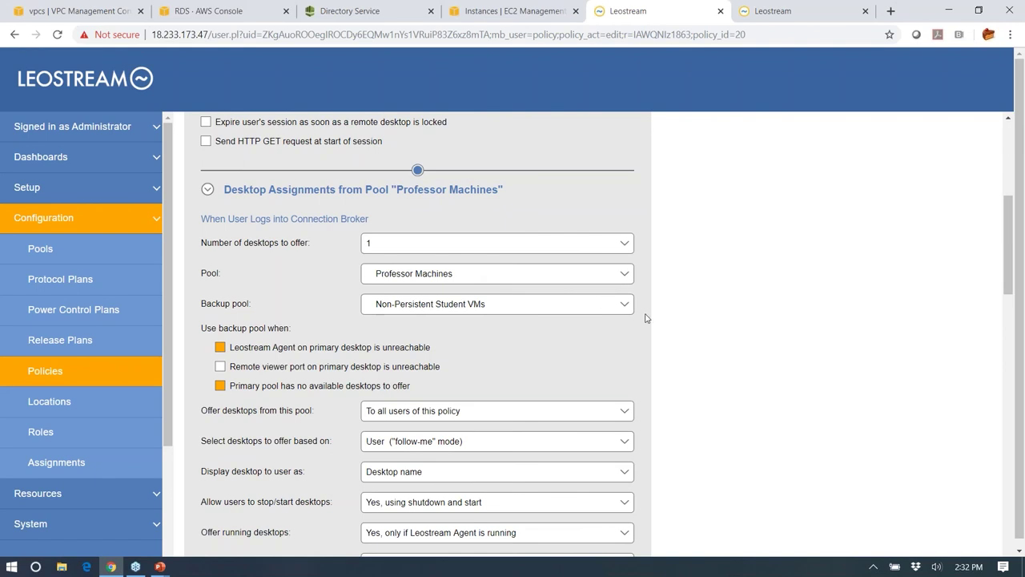
- Add one more pool under the policy's Pool Filters, then go back to the Policies list
scroll(687, 334, "down", 3)
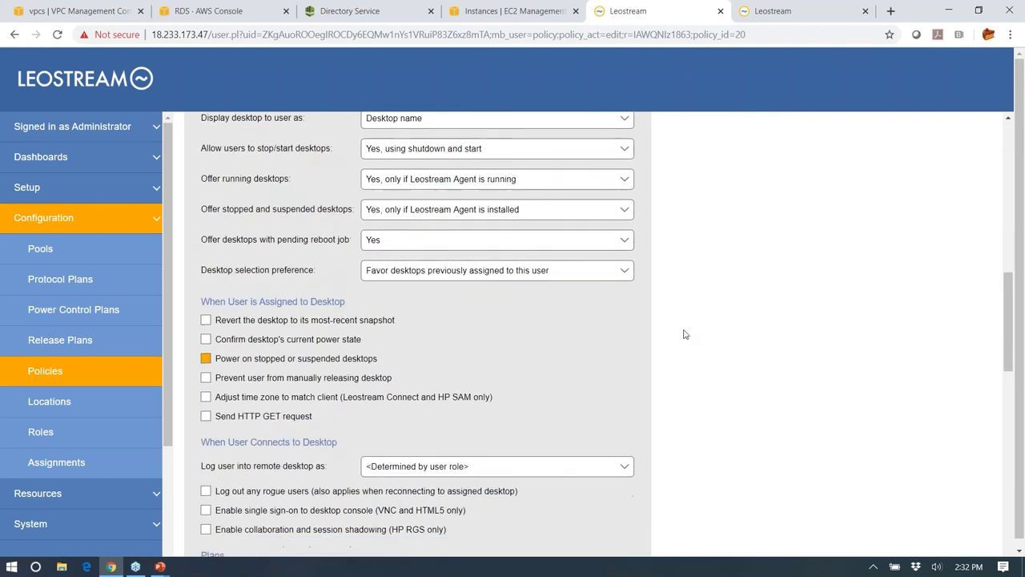
scroll(685, 333, "down", 4)
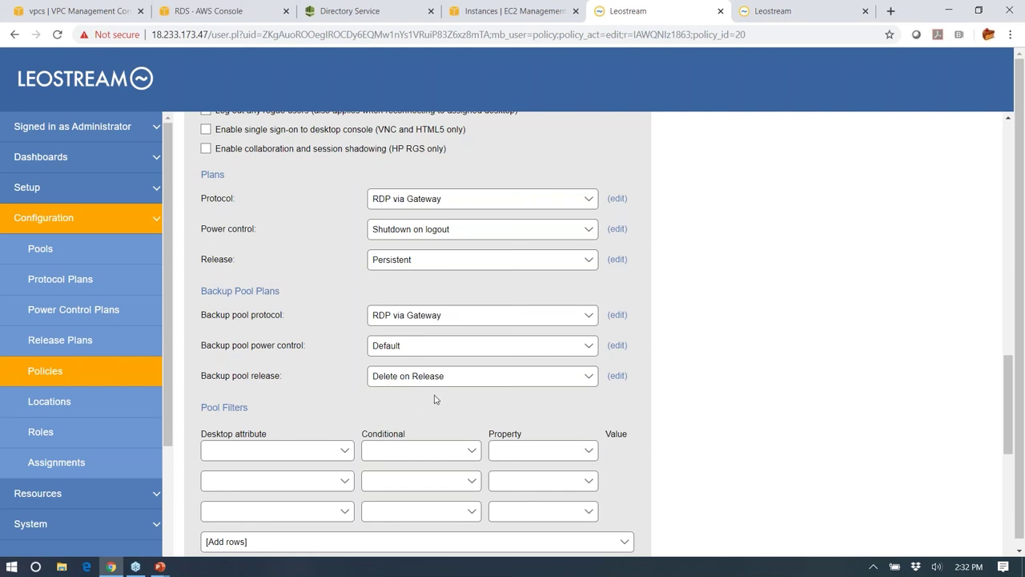
scroll(656, 372, "down", 4)
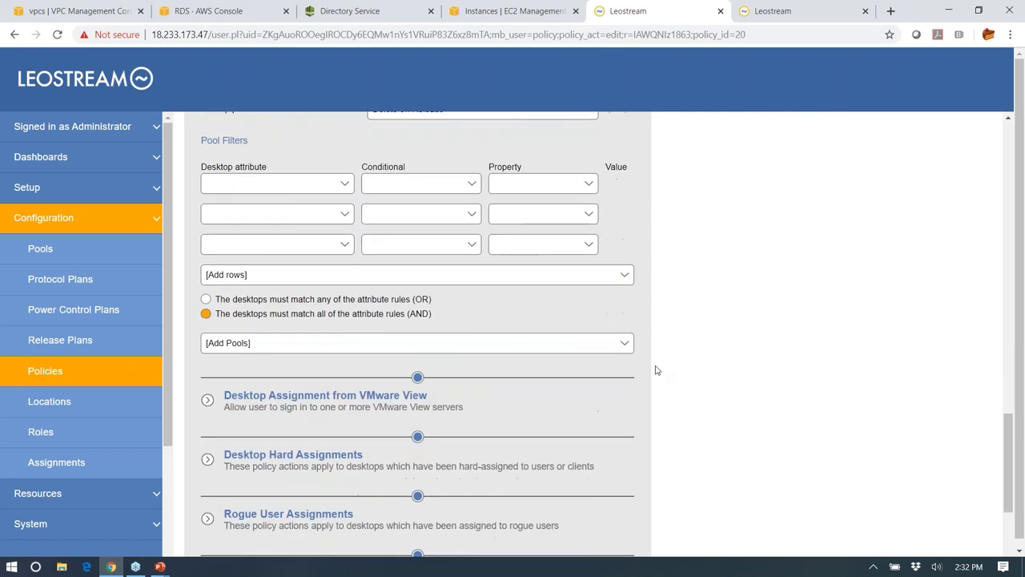
scroll(632, 362, "down", 1)
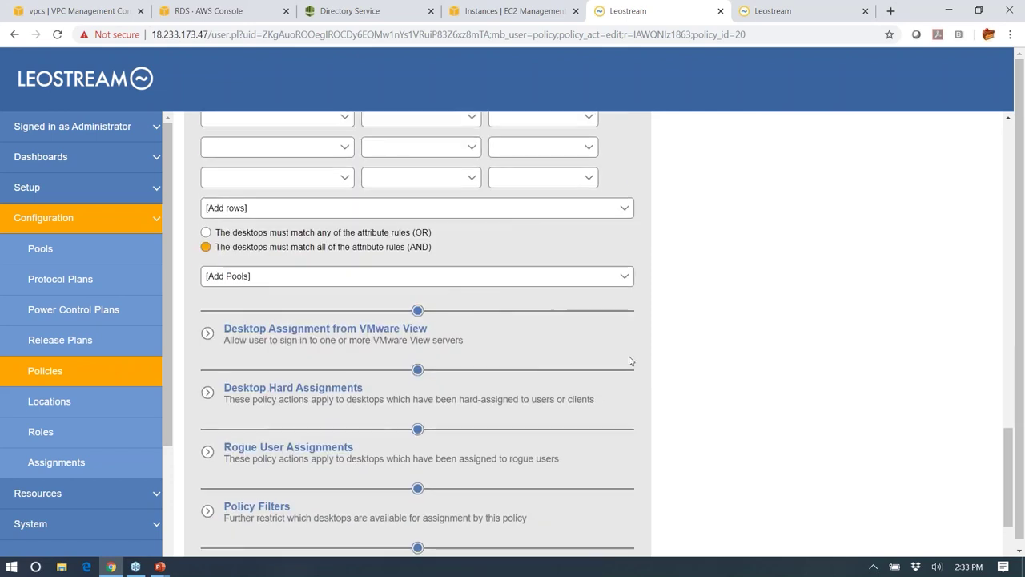
left_click(439, 276)
left_click(418, 310)
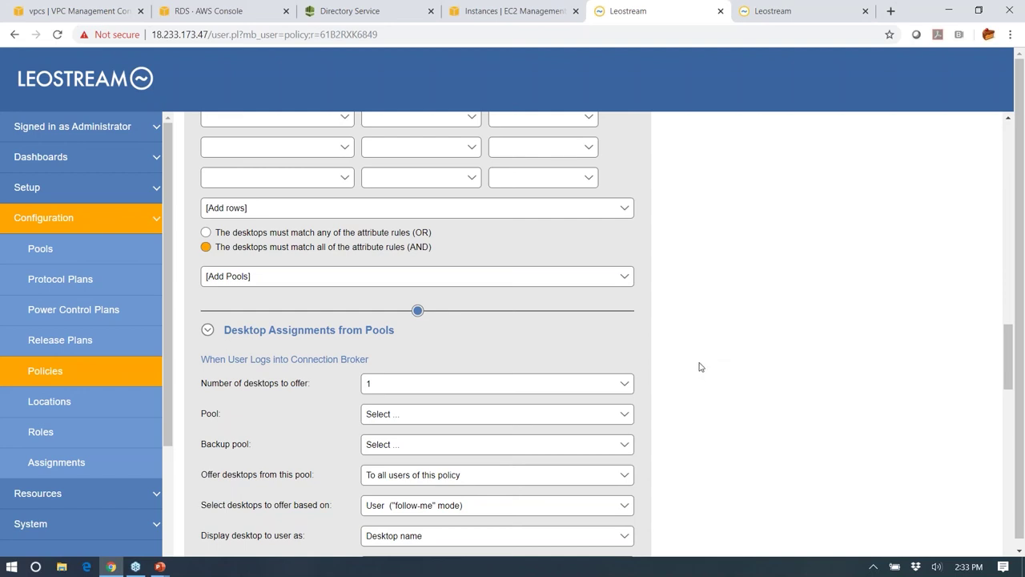
left_click(46, 379)
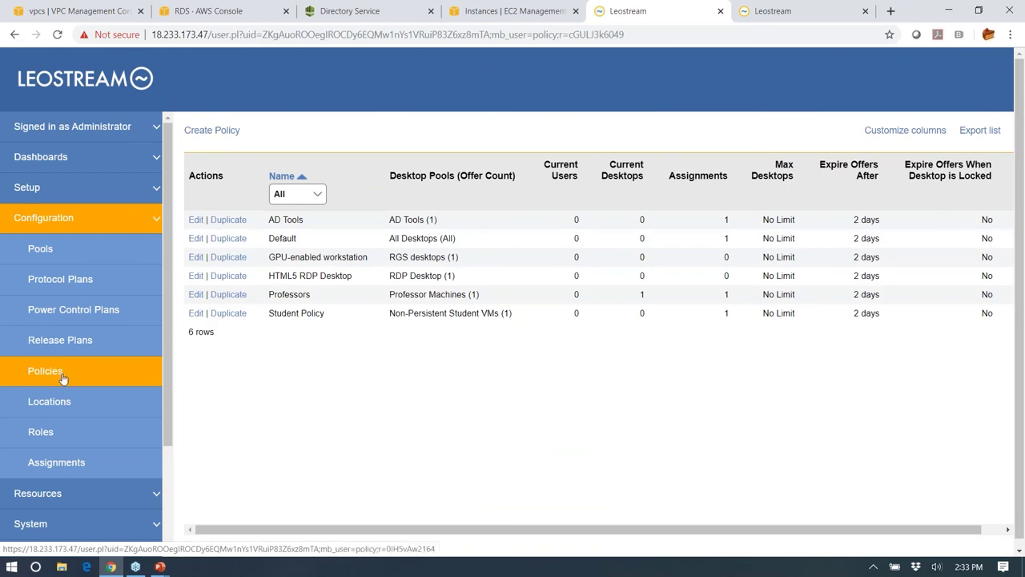
- Open the Locations list and look over the Web Browser location's settings
left_click(64, 403)
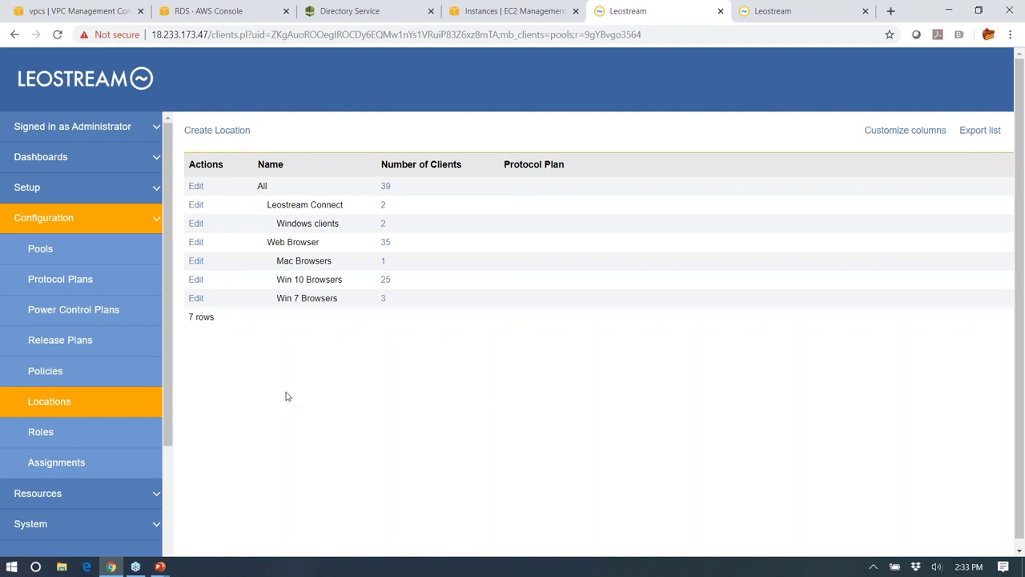
left_click(196, 244)
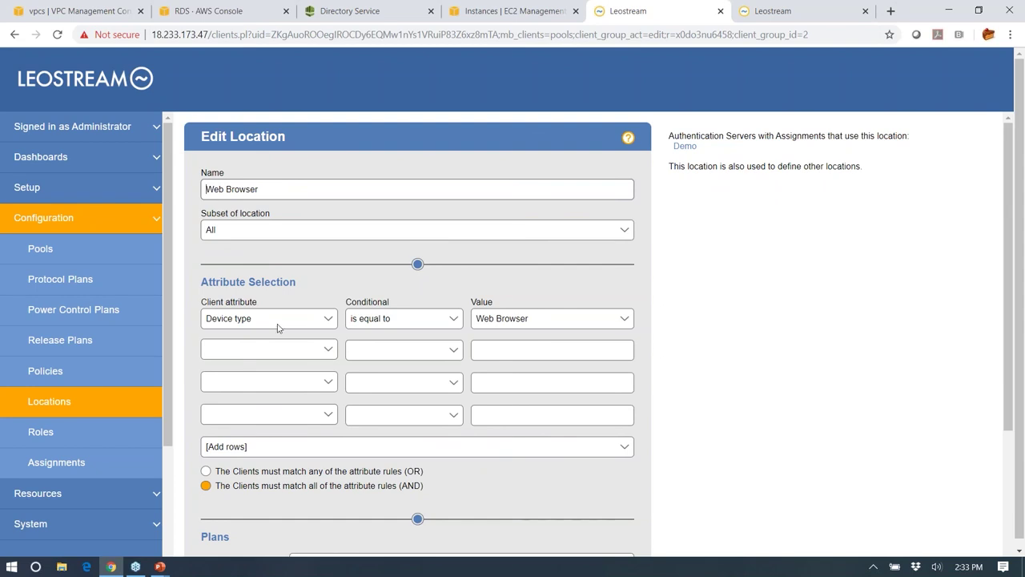
left_click(49, 405)
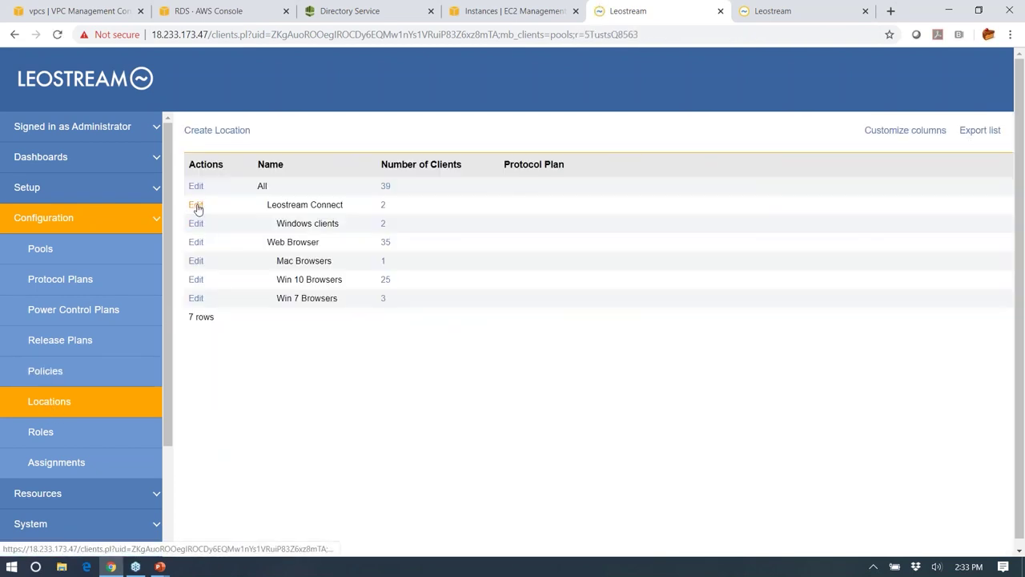
- Try IP address as the Leostream Connect location's client attribute, then leave without saving
left_click(197, 205)
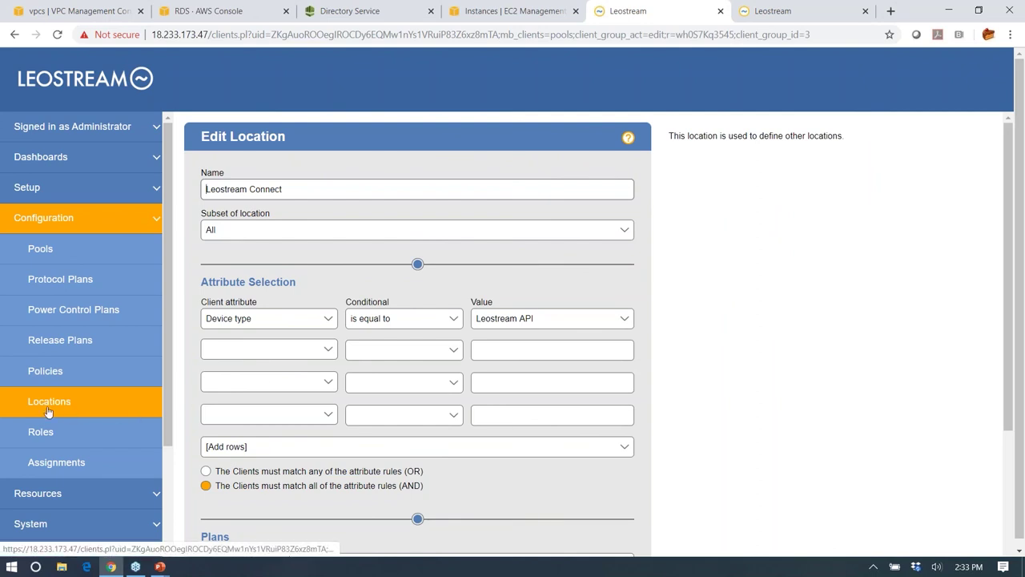
left_click(261, 320)
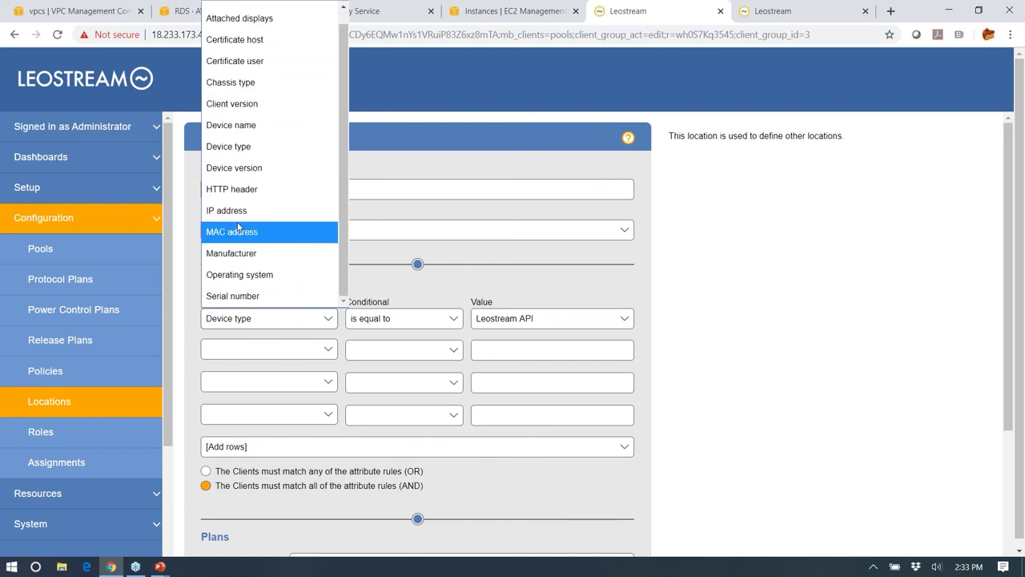
left_click(232, 211)
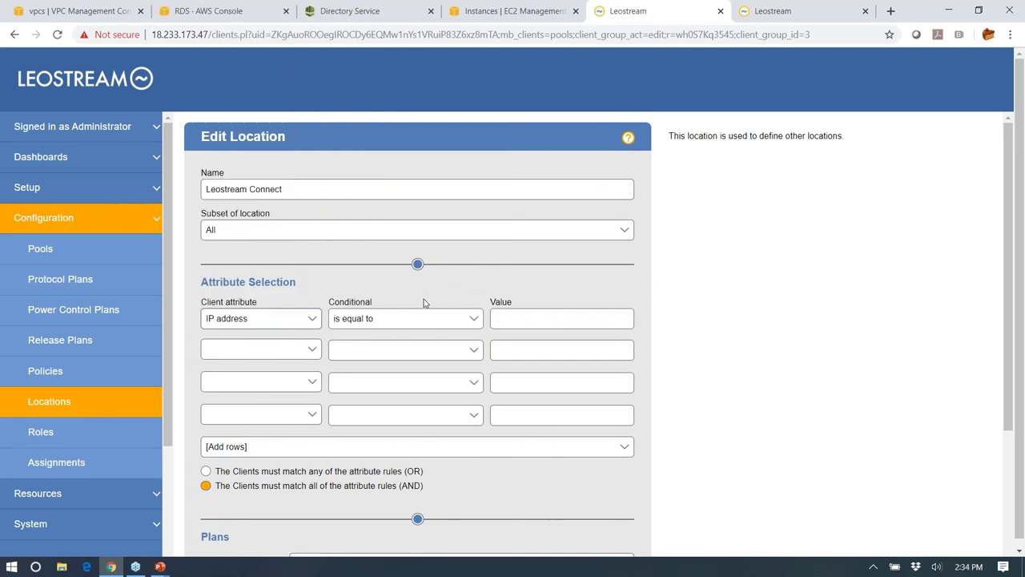
scroll(506, 352, "down", 2)
scroll(503, 351, "up", 2)
left_click(61, 408)
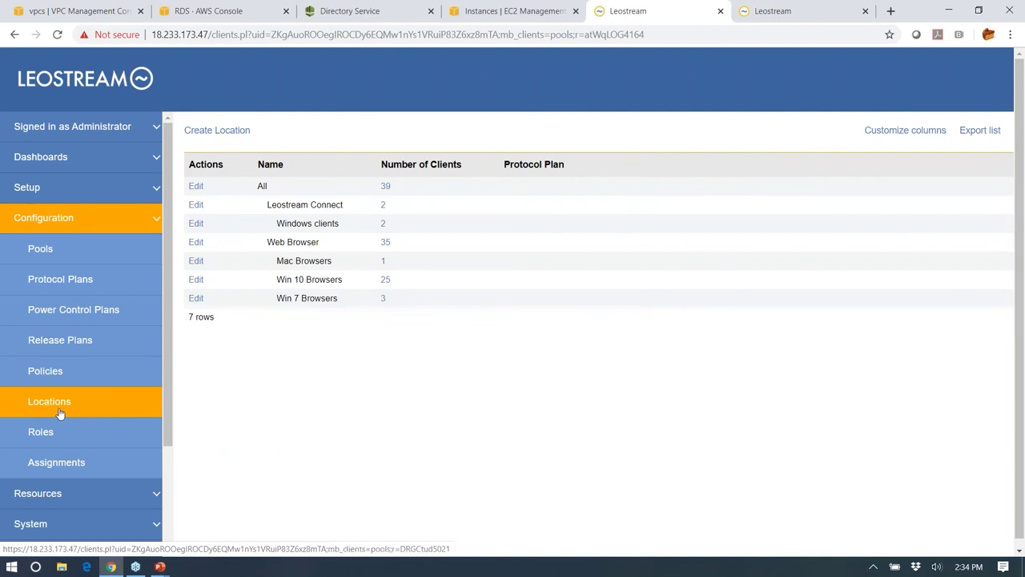
- Open the Roles list and review the 'Domain User - Add/Remove from RDP Group' role
left_click(44, 434)
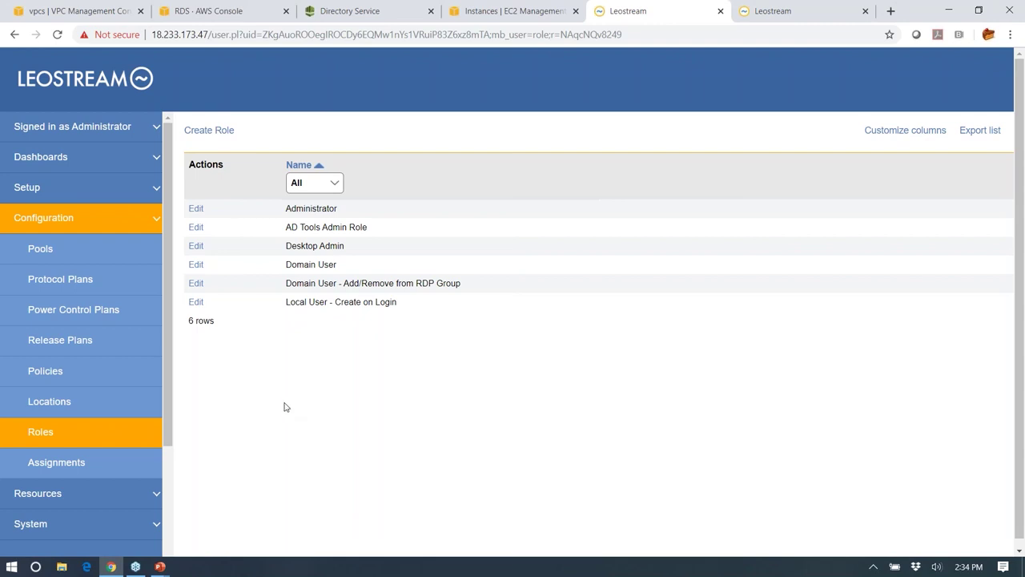
left_click(197, 284)
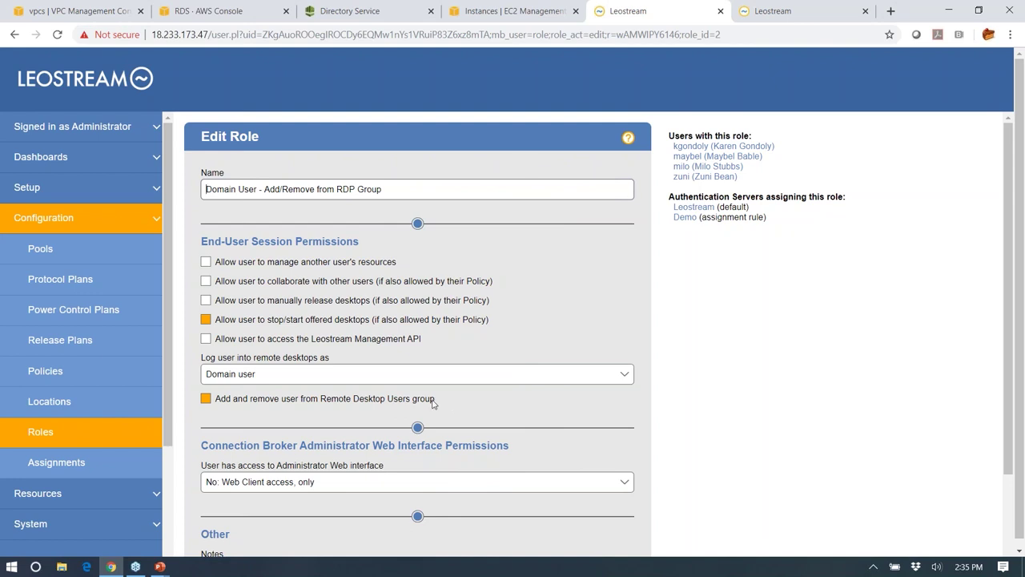
left_click(49, 438)
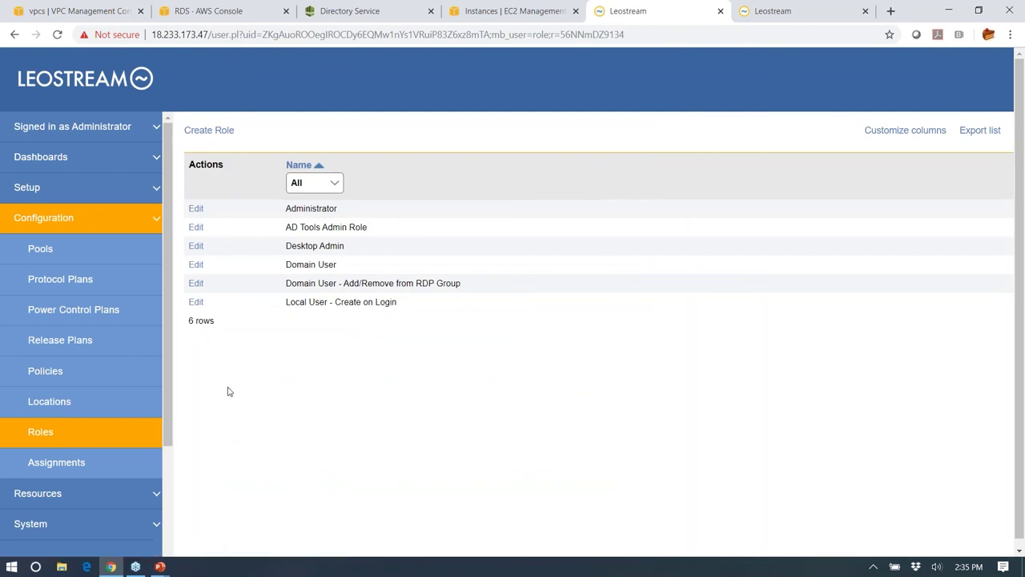
left_click(196, 246)
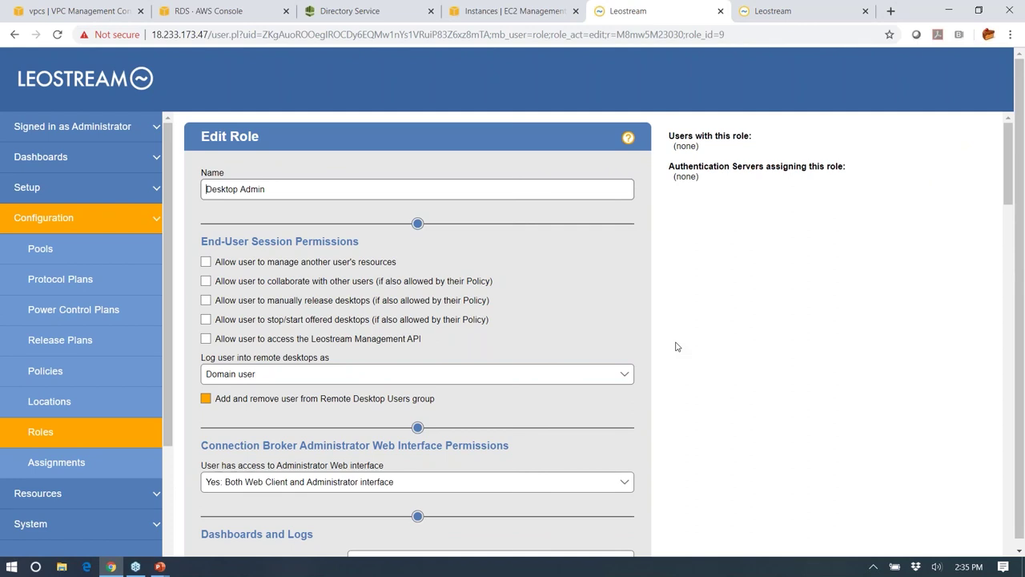
scroll(683, 344, "down", 5)
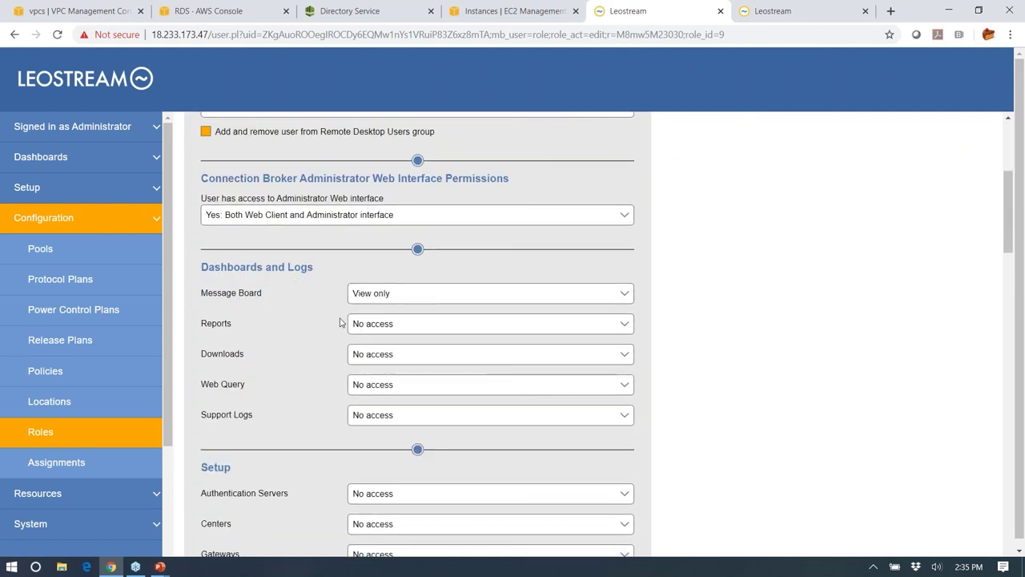
scroll(343, 331, "down", 5)
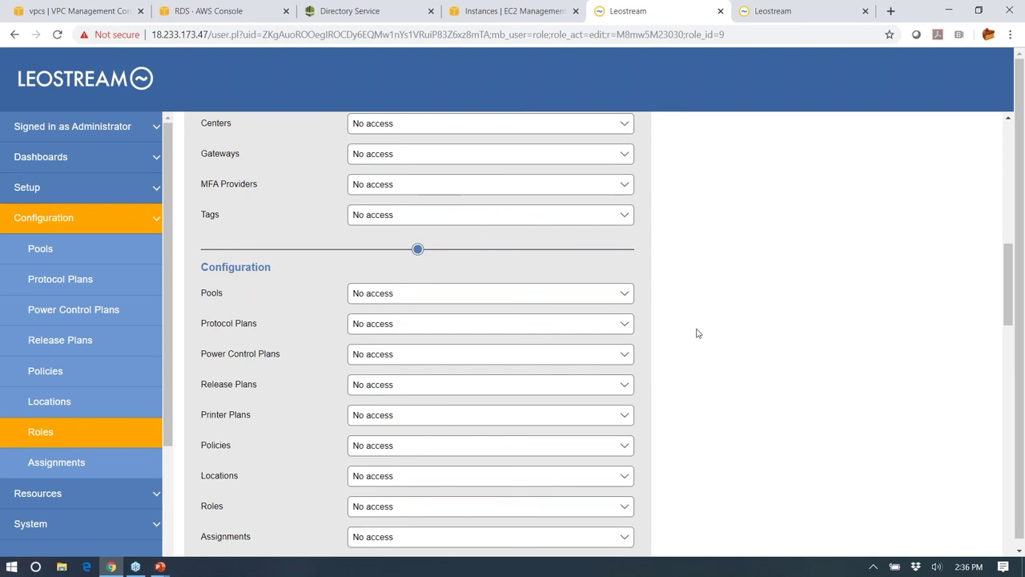
left_click(50, 436)
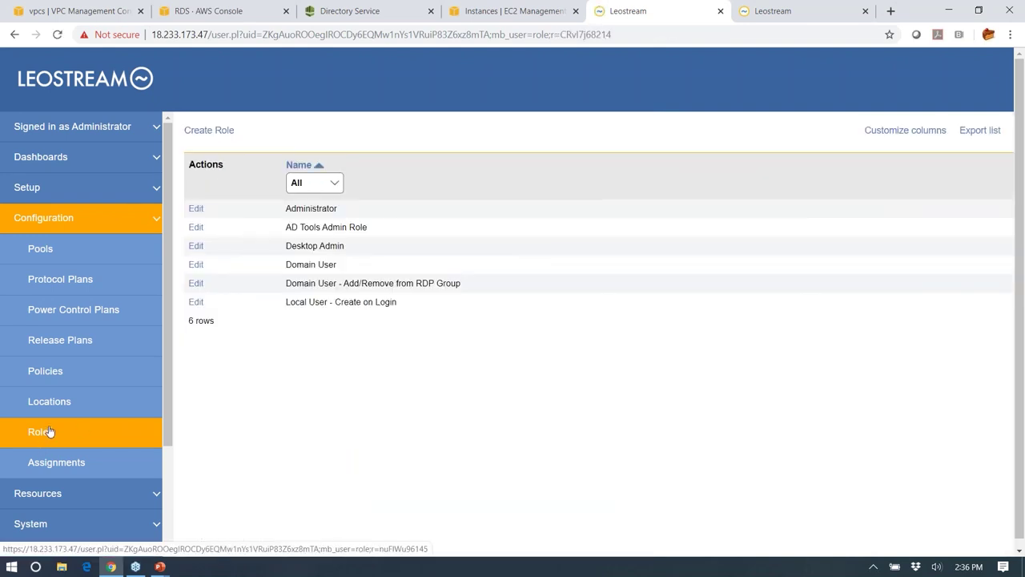
- View the authentication server assignments, then open the Authentication Servers list under Setup
left_click(60, 465)
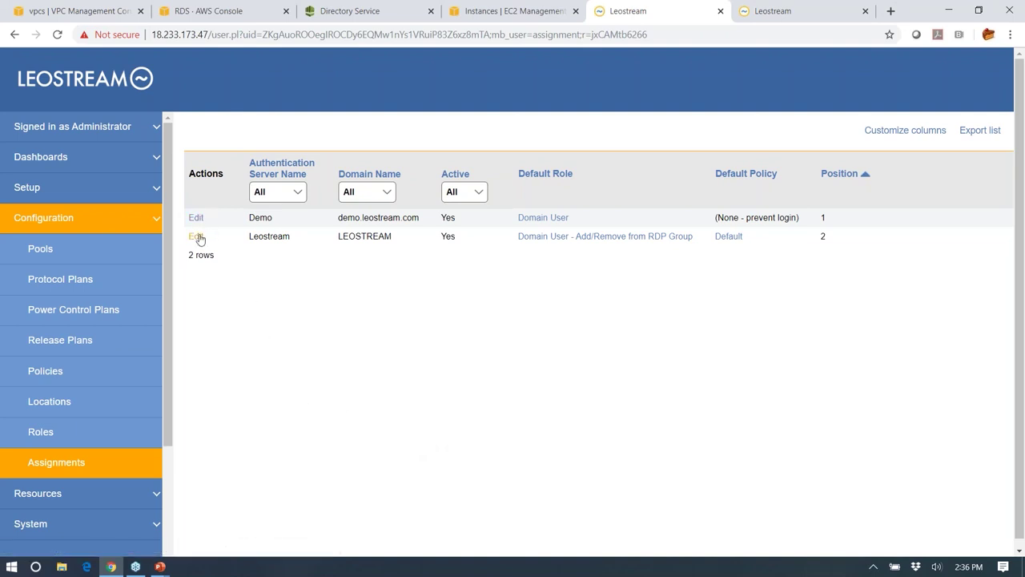
left_click(100, 192)
left_click(86, 219)
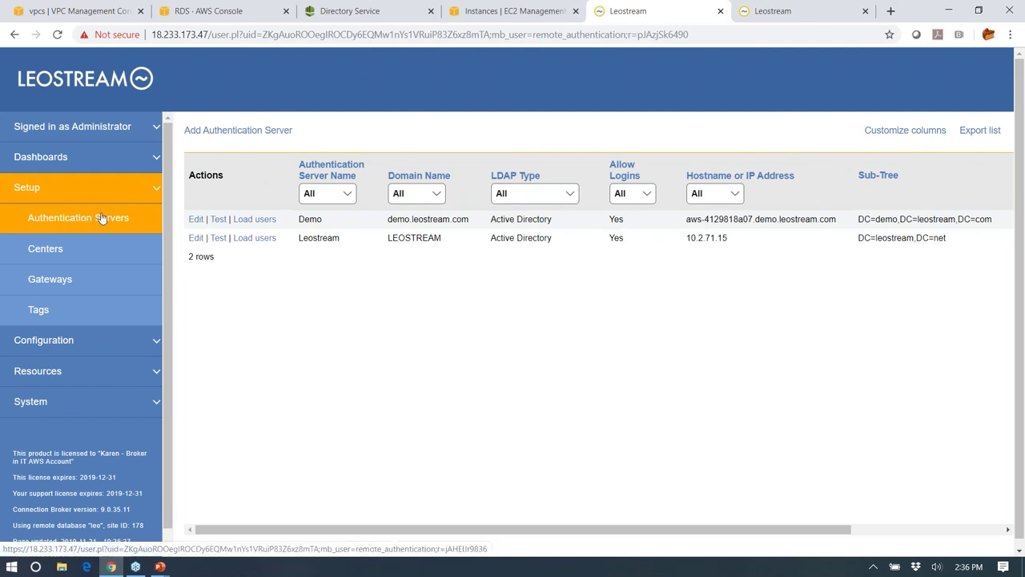
- Edit the Demo server's assignment rules and briefly highlight the word Group
left_click(80, 339)
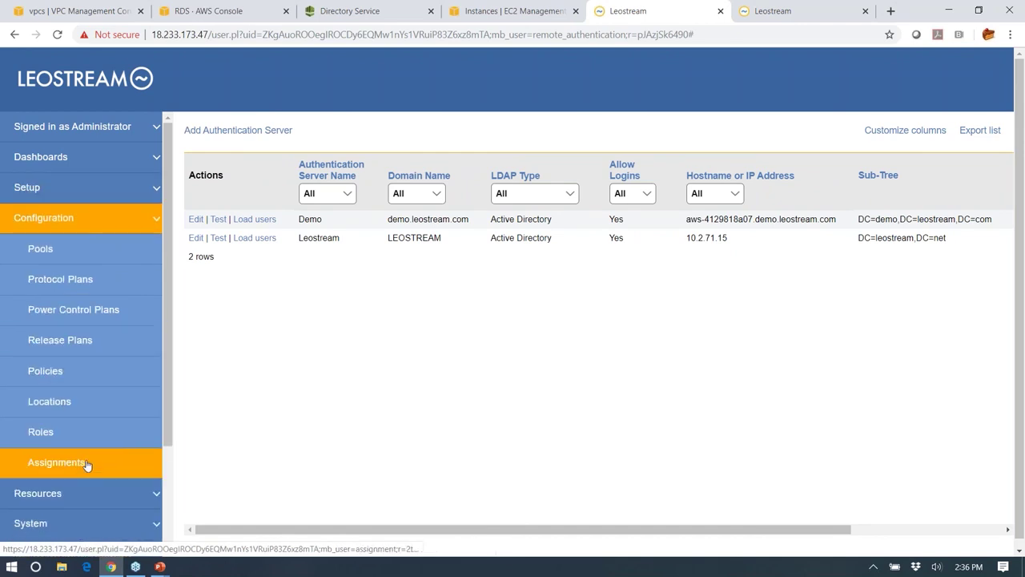
left_click(86, 467)
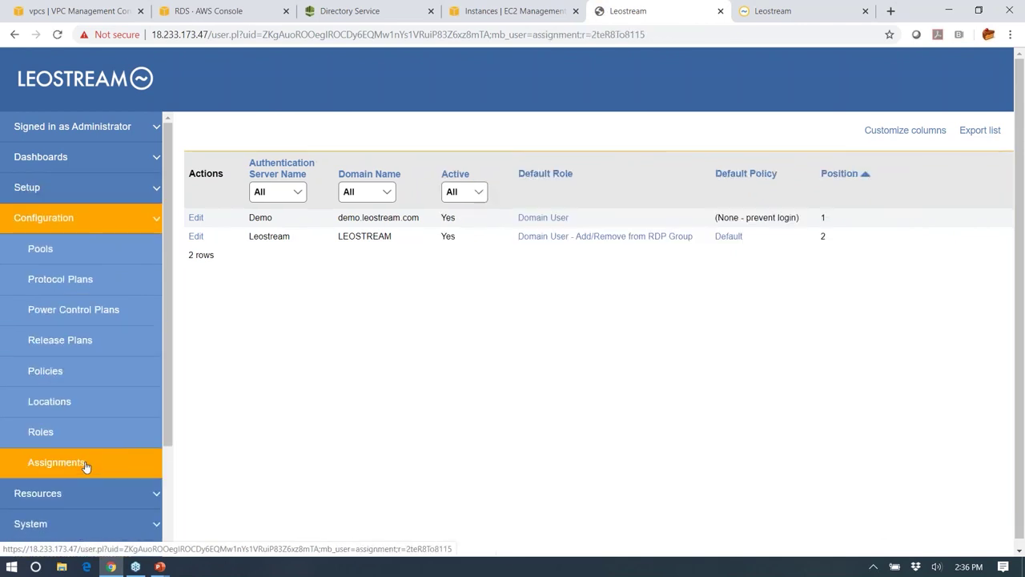
left_click(195, 218)
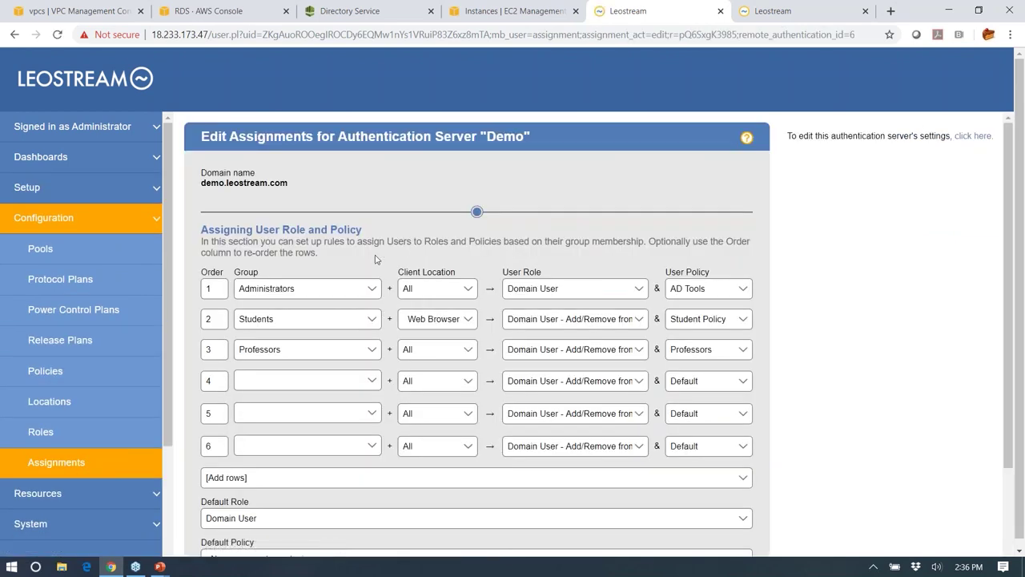
double_click(250, 272)
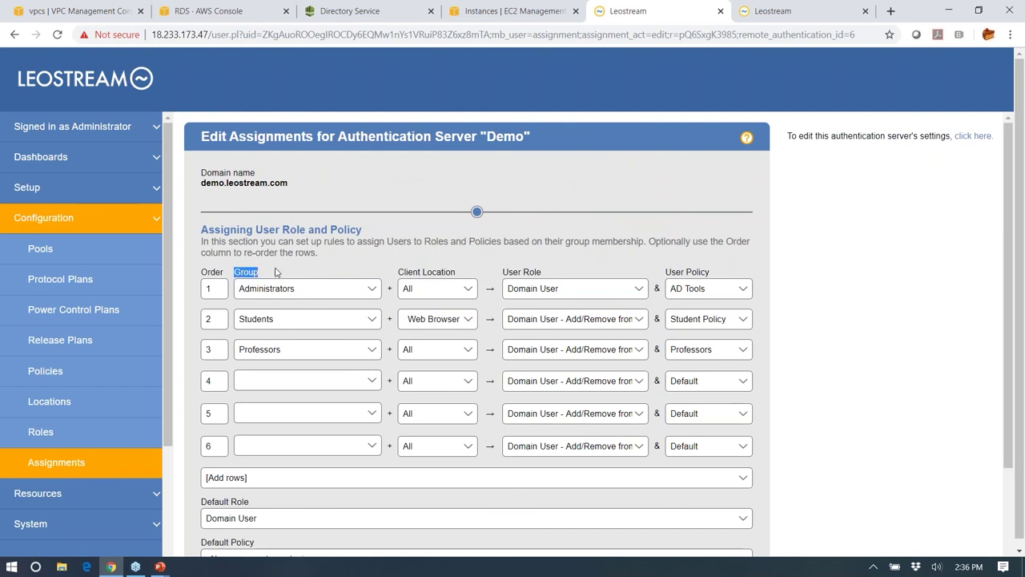
left_click(275, 272)
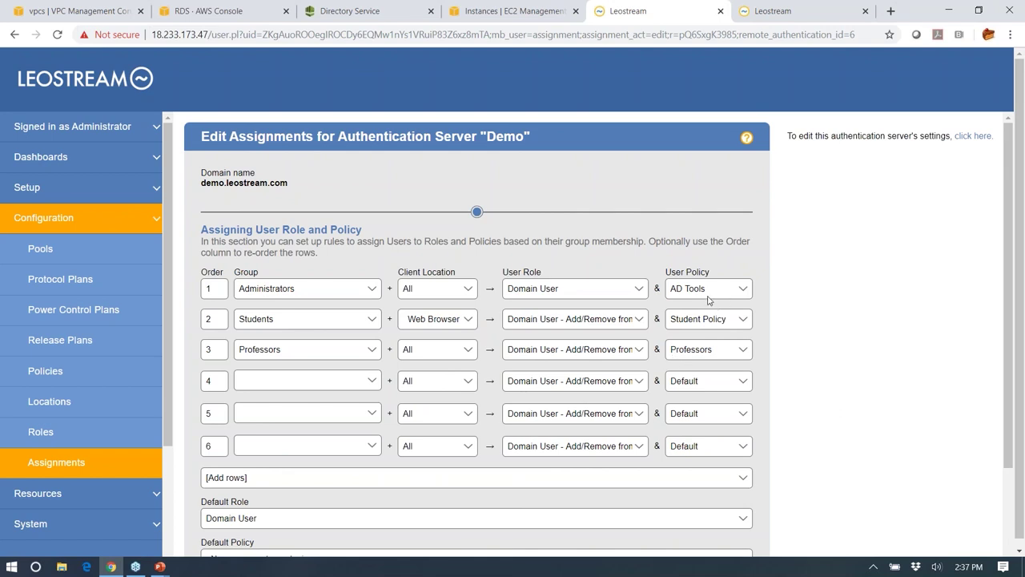
scroll(773, 391, "down", 2)
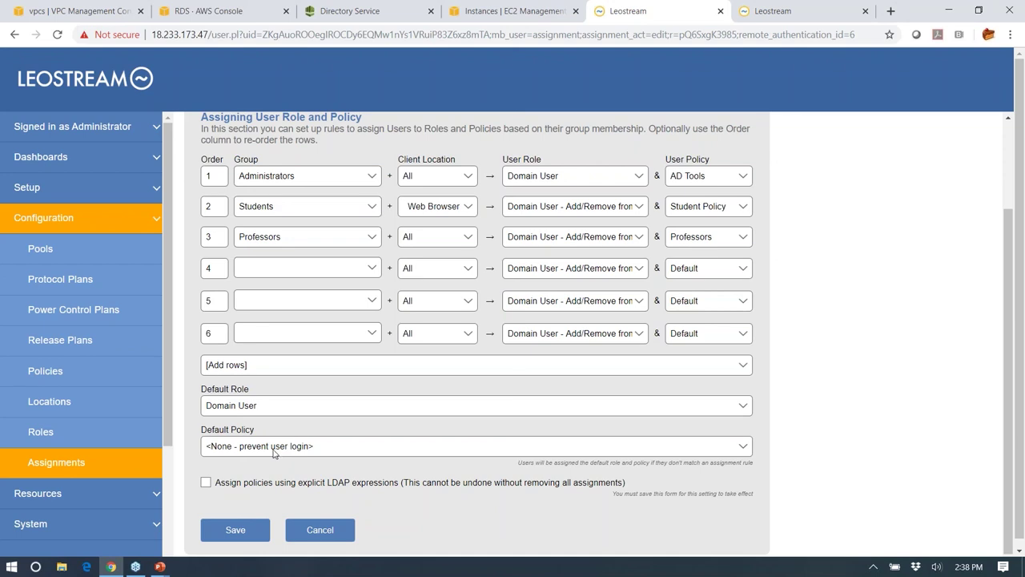
- On the Users page, run Test Login for an autocompleted Demo domain user name
left_click(63, 496)
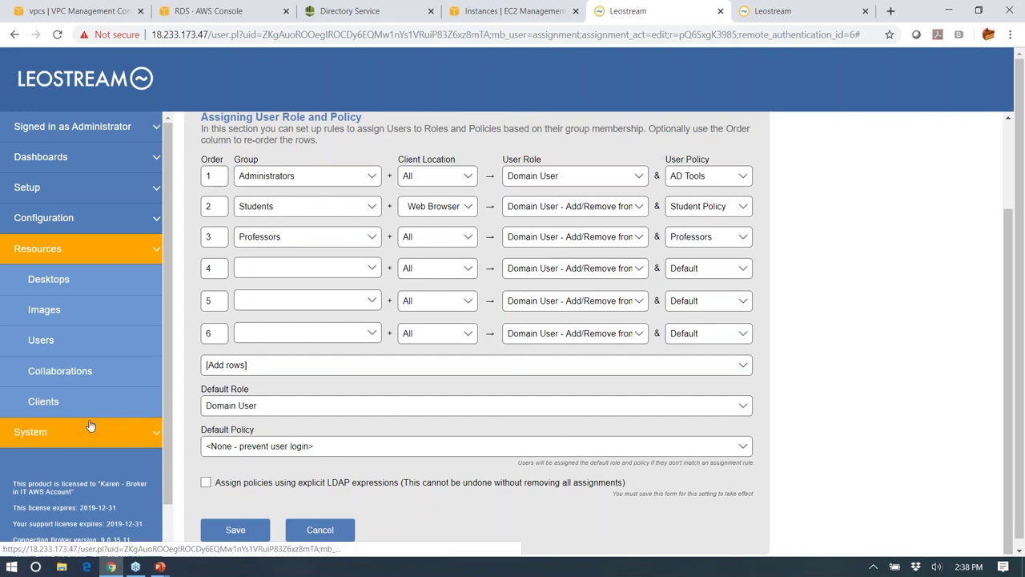
left_click(40, 349)
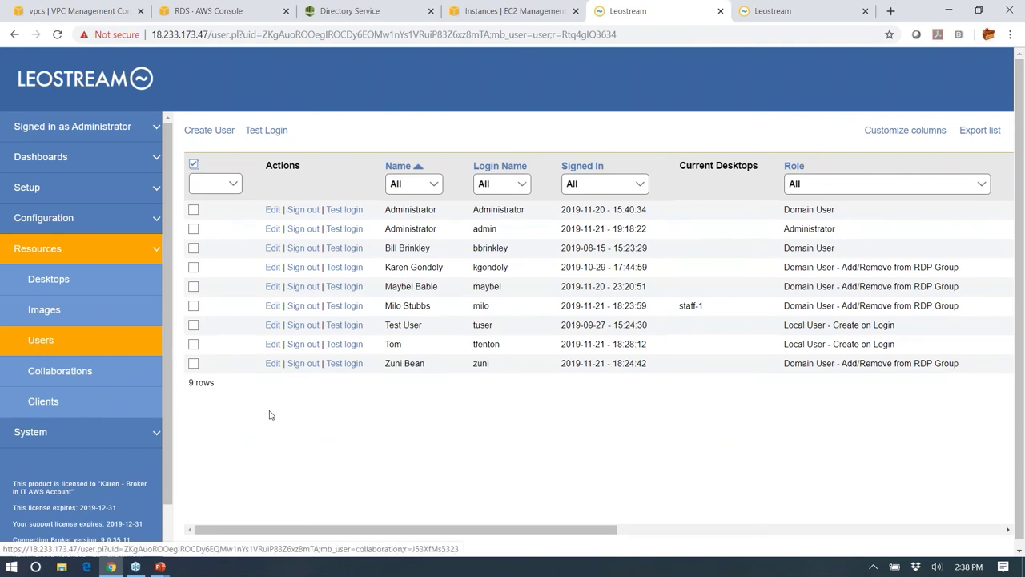
left_click(267, 133)
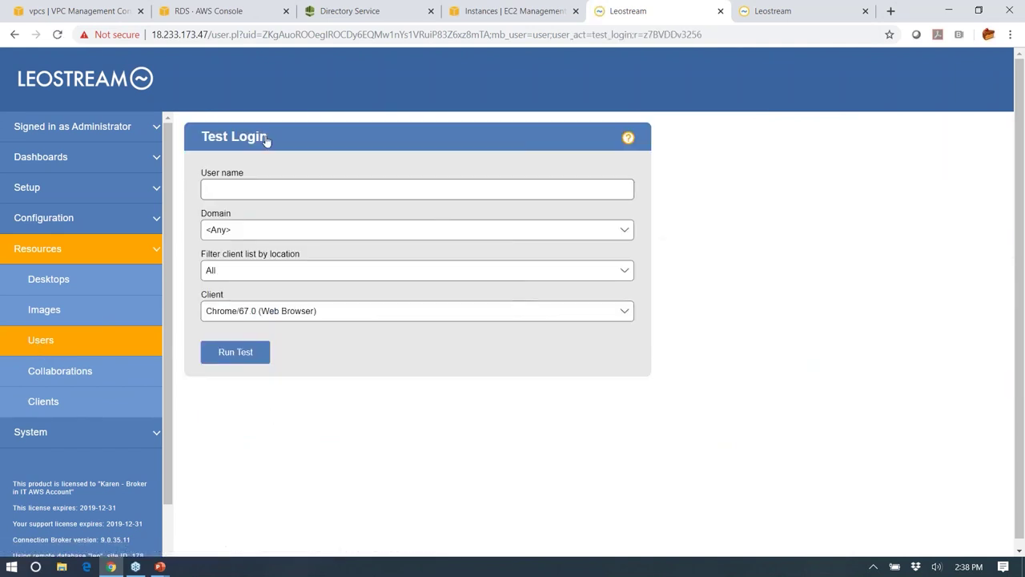
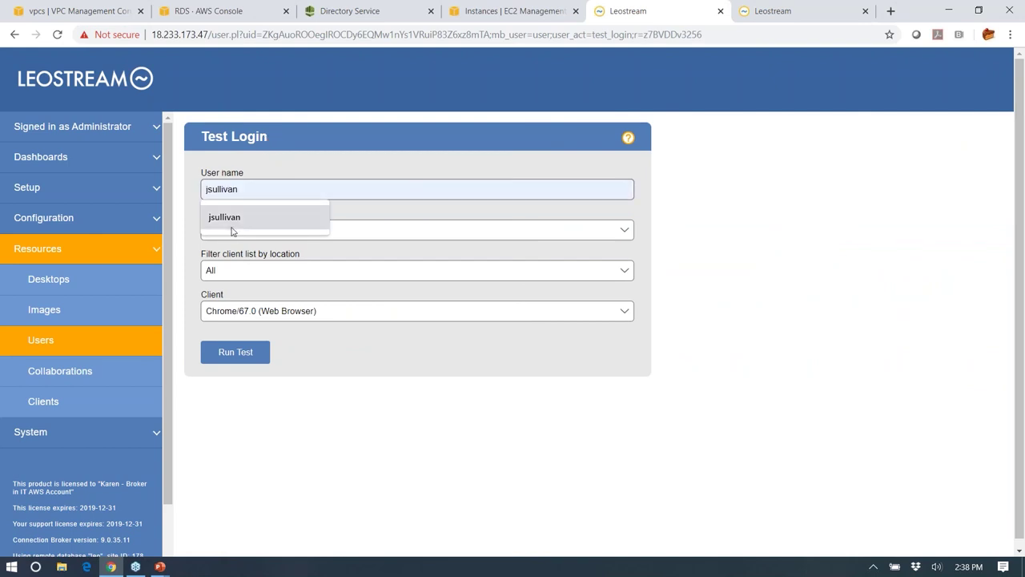
left_click(233, 228)
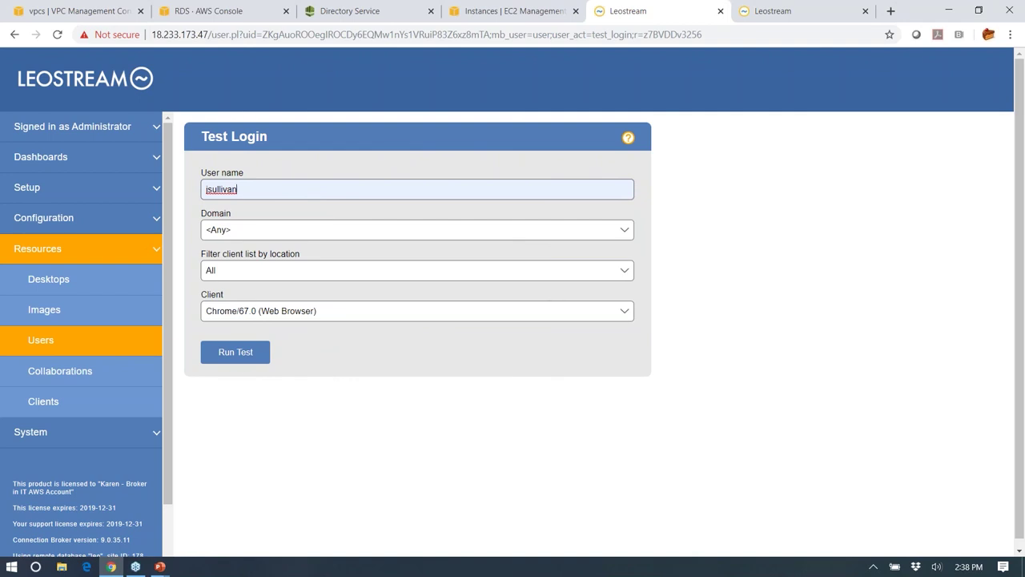
left_click(244, 352)
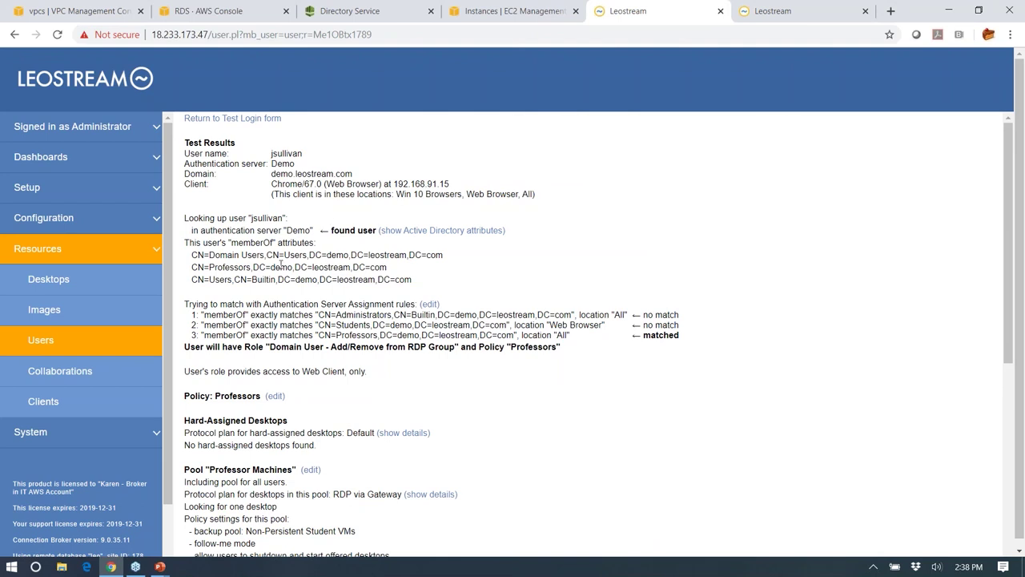
double_click(296, 230)
double_click(258, 243)
double_click(238, 266)
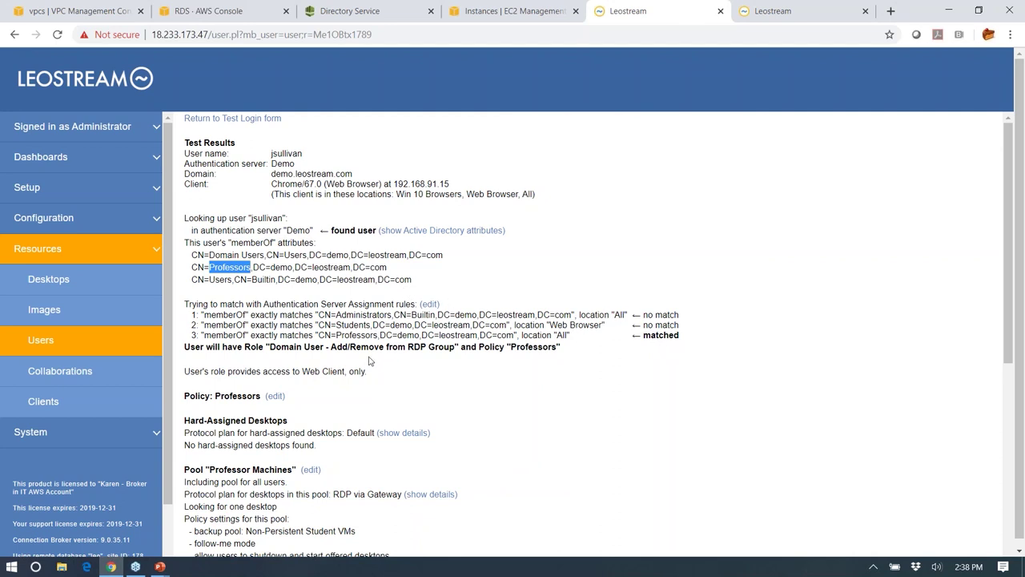
scroll(534, 350, "down", 4)
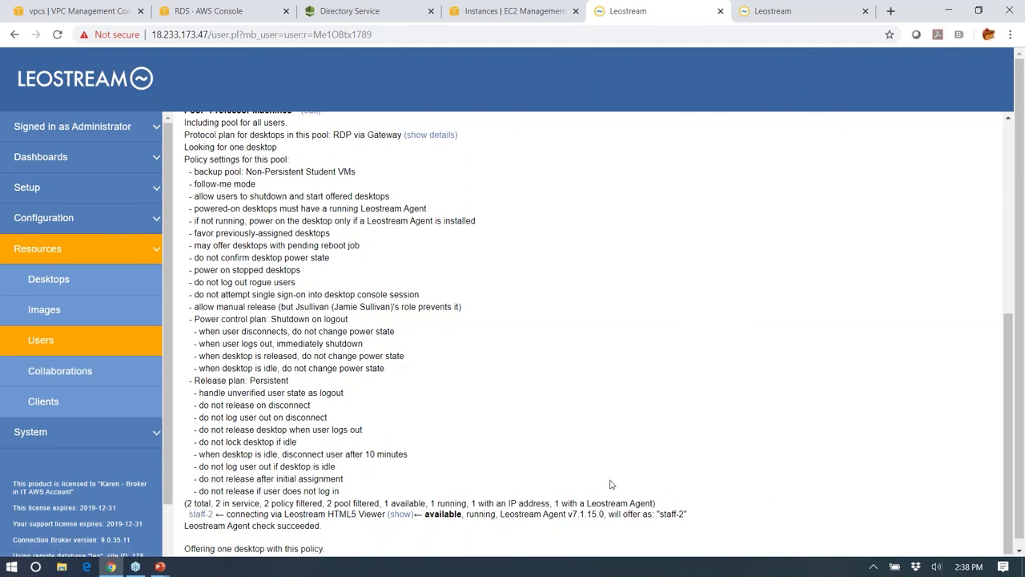
- Bulk-edit desktops student-5, student-6 and student-7 to status Available and save
left_click(48, 278)
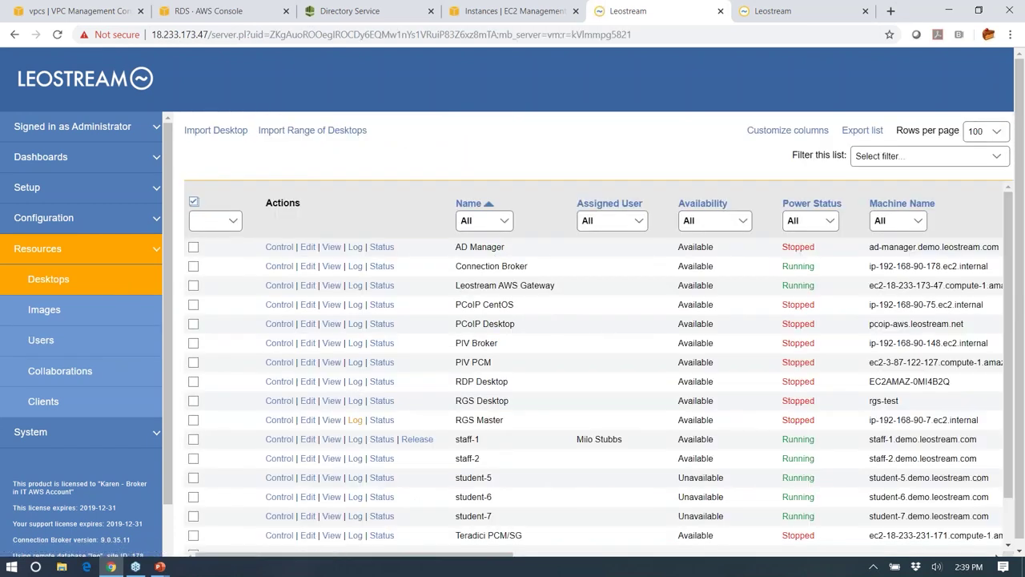
left_click(193, 478)
left_click(193, 497)
left_click(194, 517)
left_click(228, 228)
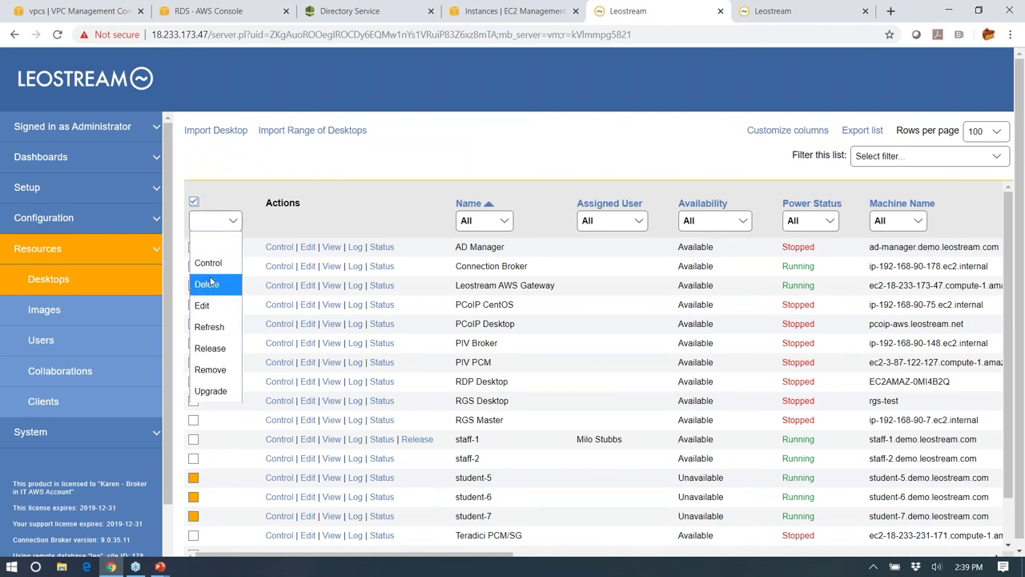
left_click(202, 305)
left_click(330, 197)
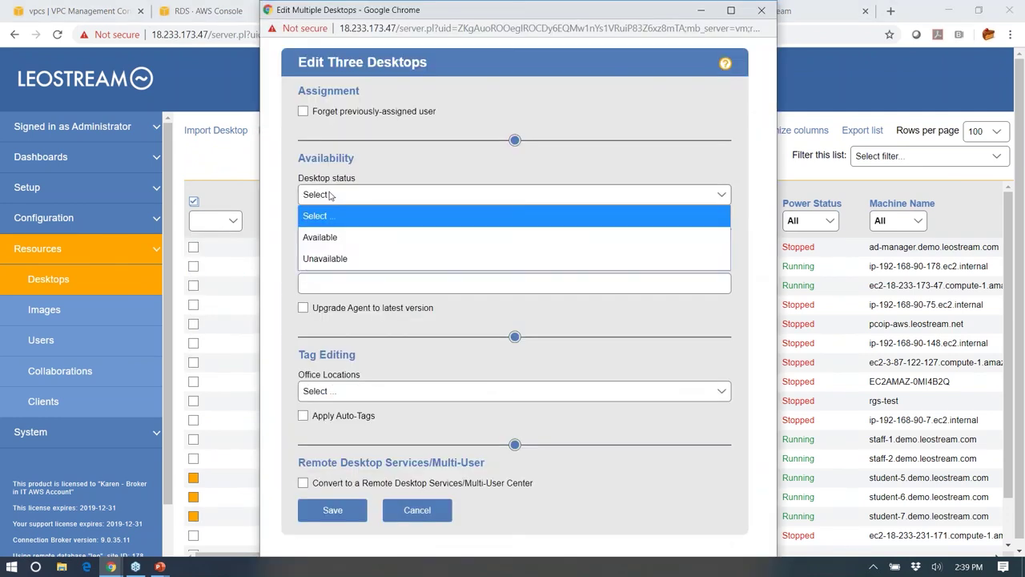
left_click(325, 238)
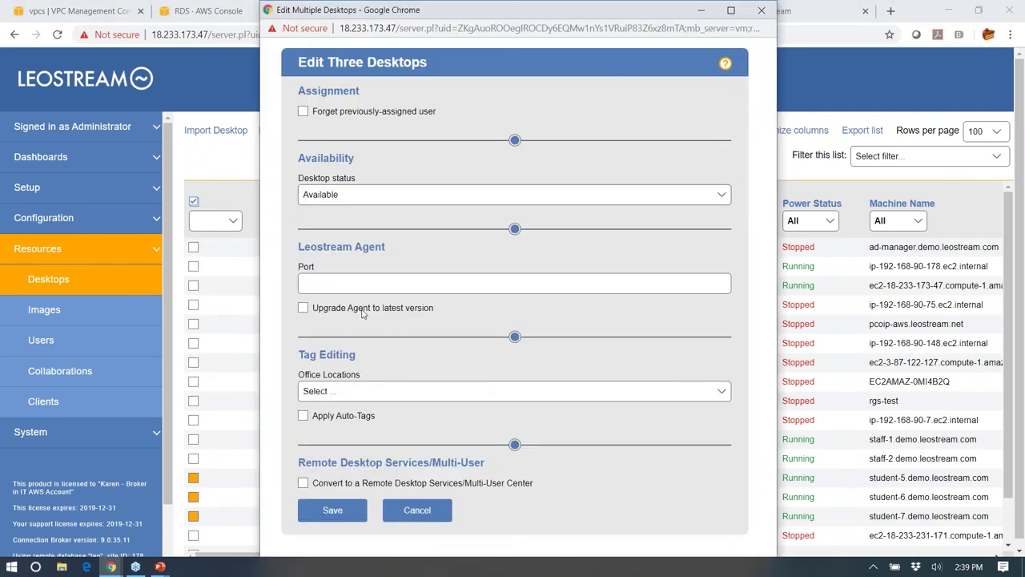
left_click(332, 510)
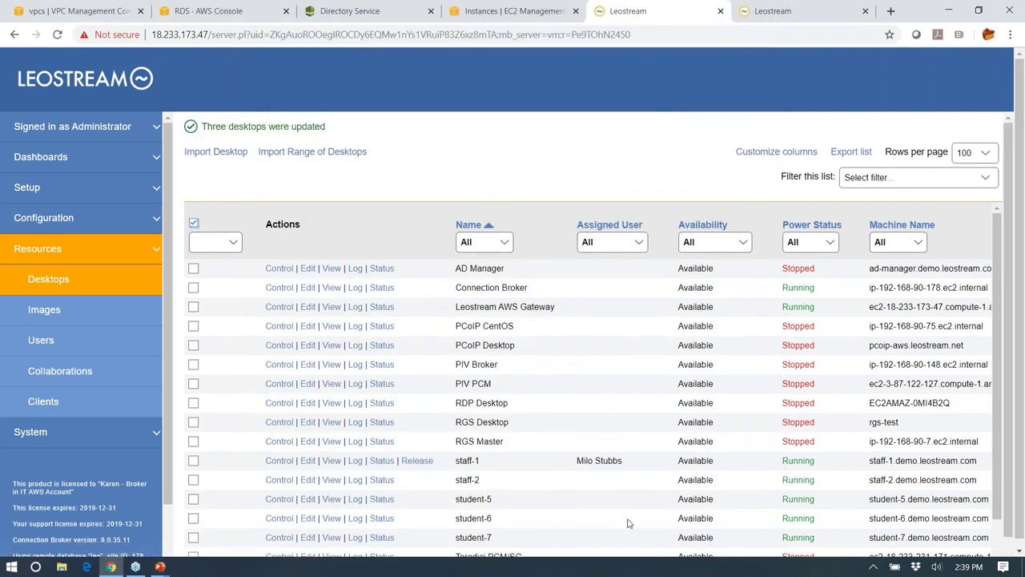
scroll(642, 514, "down", 2)
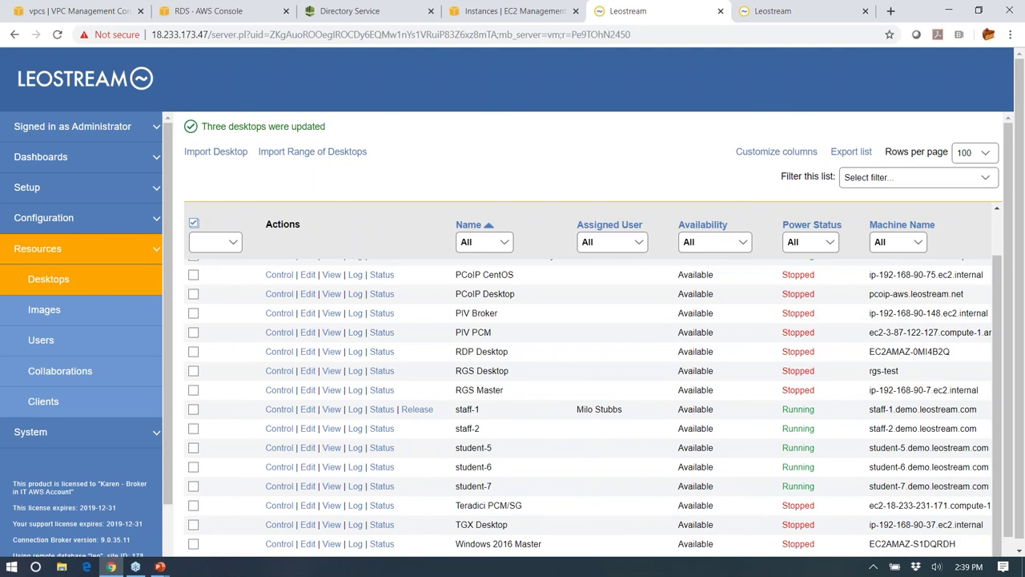
- Log in to Leostream Connect from the system tray with the staff user's name and password
left_click(872, 566)
right_click(833, 517)
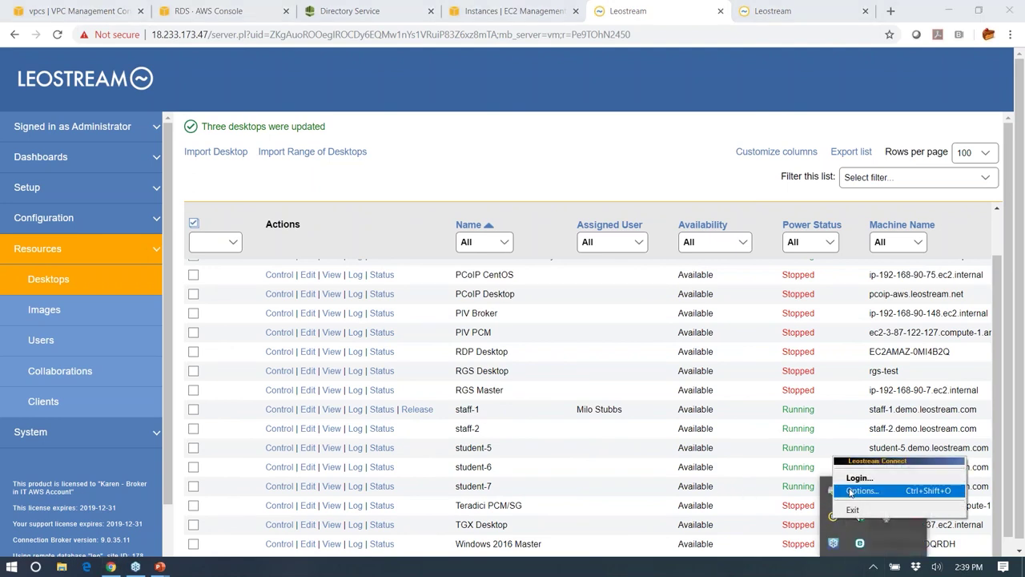
left_click(859, 477)
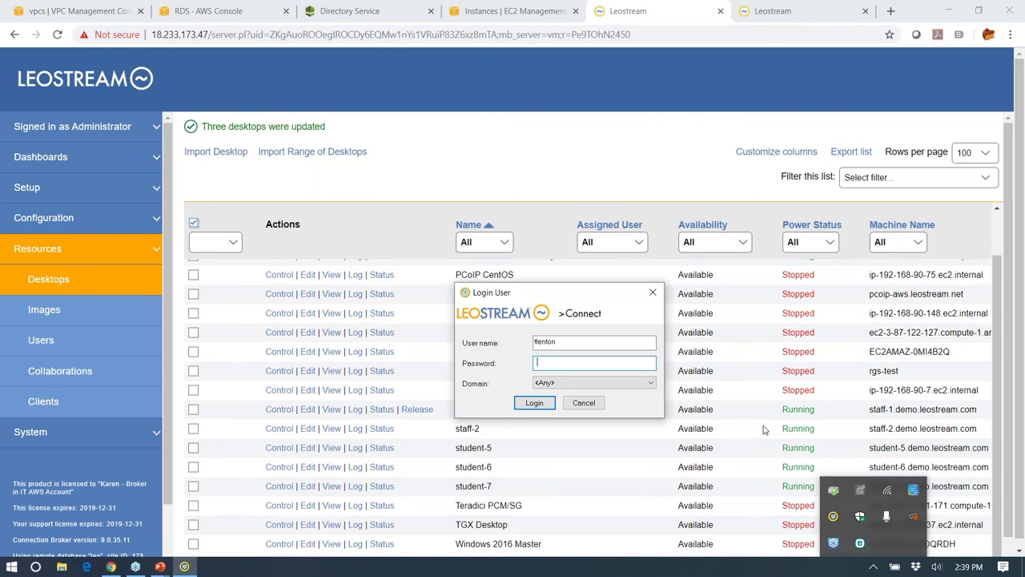
left_click(600, 344)
key("BackSpace")
key("BackSpace")
key("BackSpace")
key("BackSpace")
key("BackSpace")
key("BackSpace")
key("BackSpace")
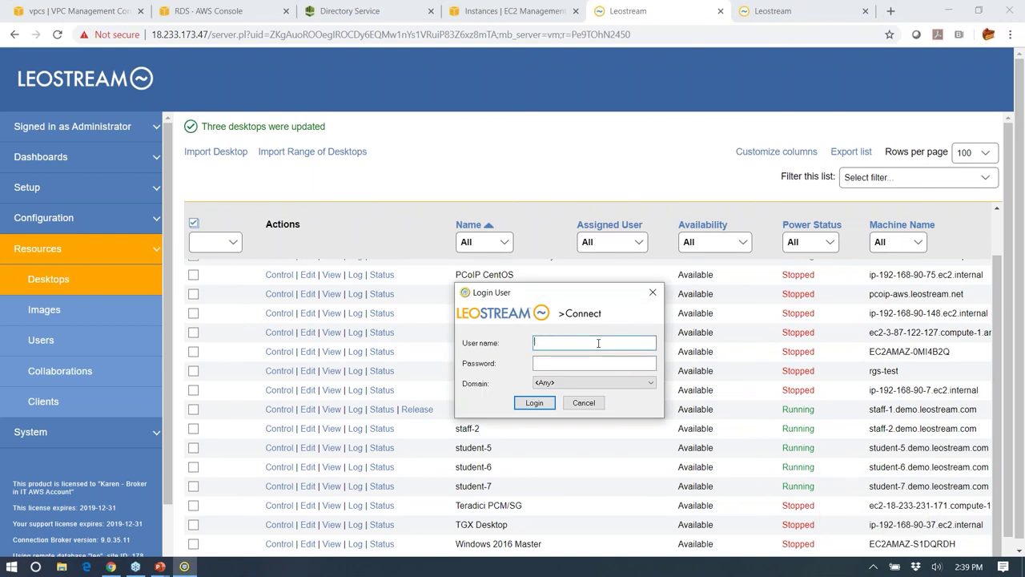
key("Tab")
type("••••••••••••")
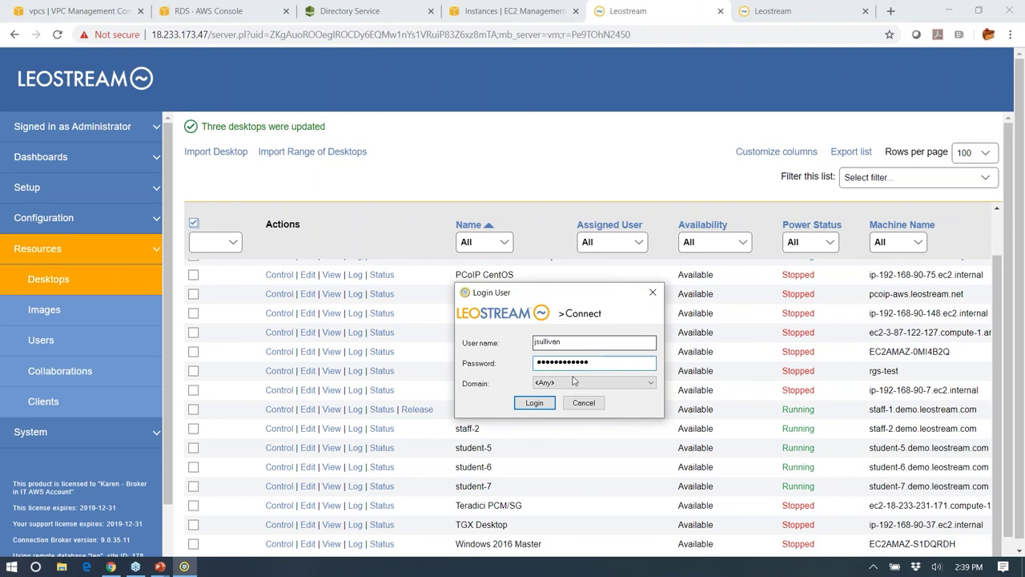
key("Return")
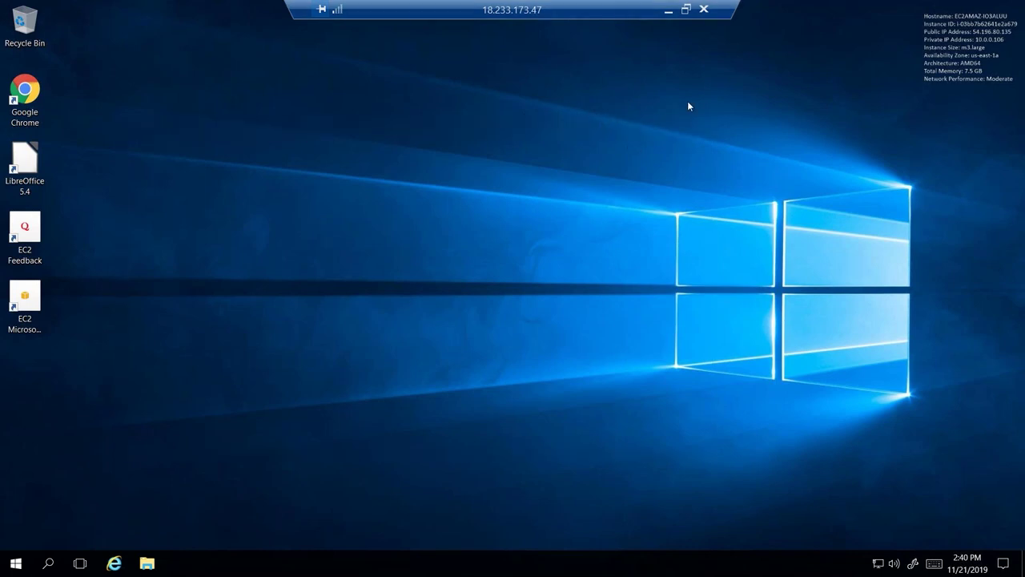
- Open System > Log and highlight the broker login, desktop offer, connection request and staff-2 assignment entries
left_click(668, 10)
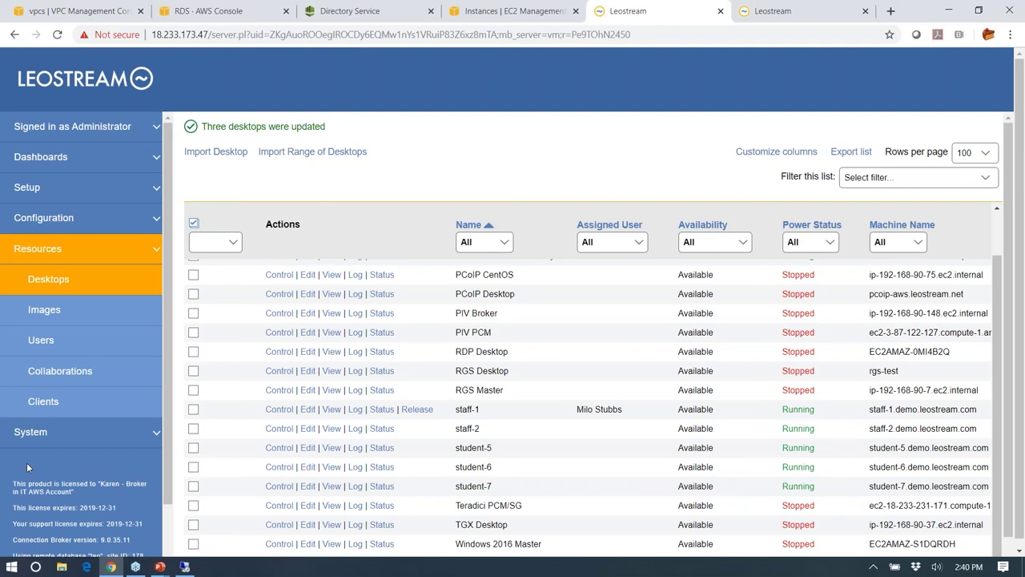
left_click(32, 431)
left_click(53, 338)
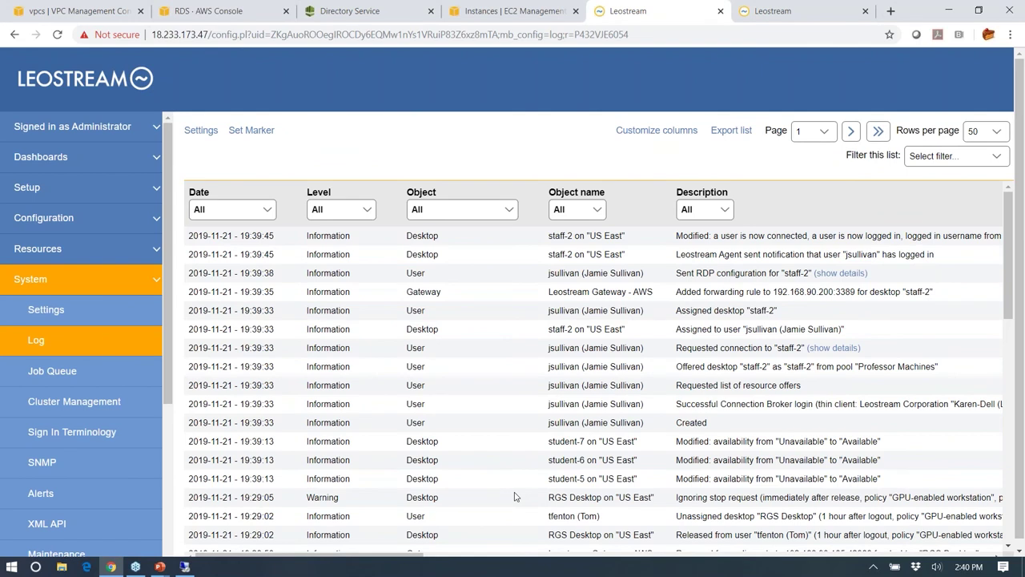
double_click(687, 405)
double_click(701, 365)
double_click(698, 348)
double_click(699, 328)
- Mark the agent's login notification entry, then return to the Desktops list
left_click_drag(677, 256, 942, 255)
left_click(939, 257)
left_click(33, 257)
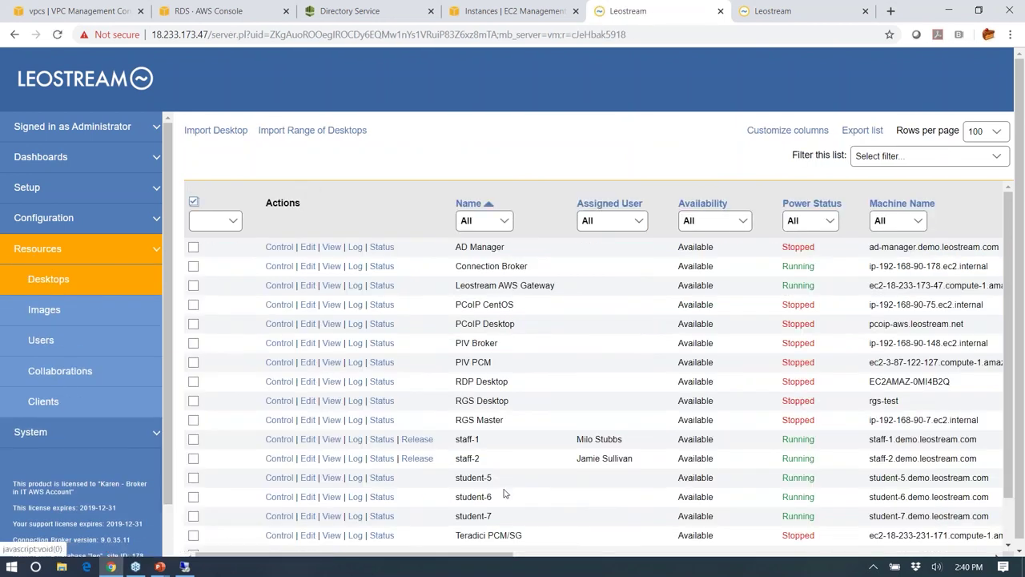
- Sign out of the remote staff-2 Windows session from its Start menu account options
left_click(873, 566)
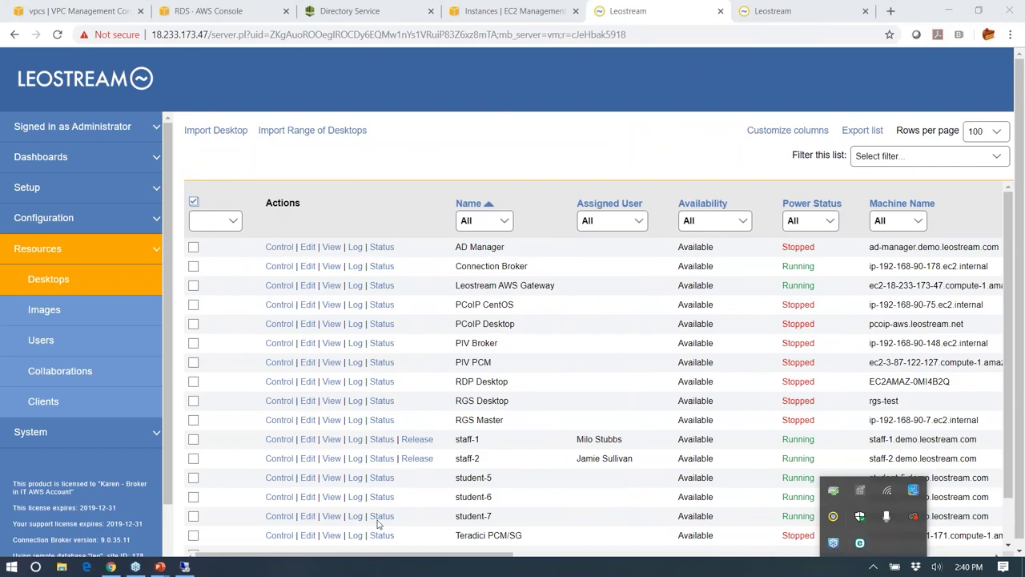
left_click(185, 566)
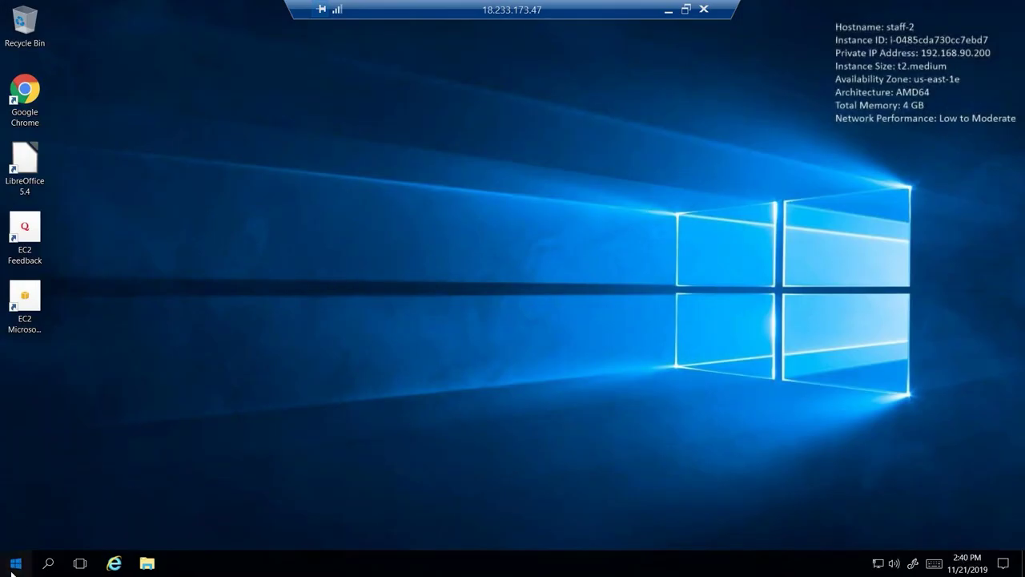
left_click(15, 562)
left_click(16, 472)
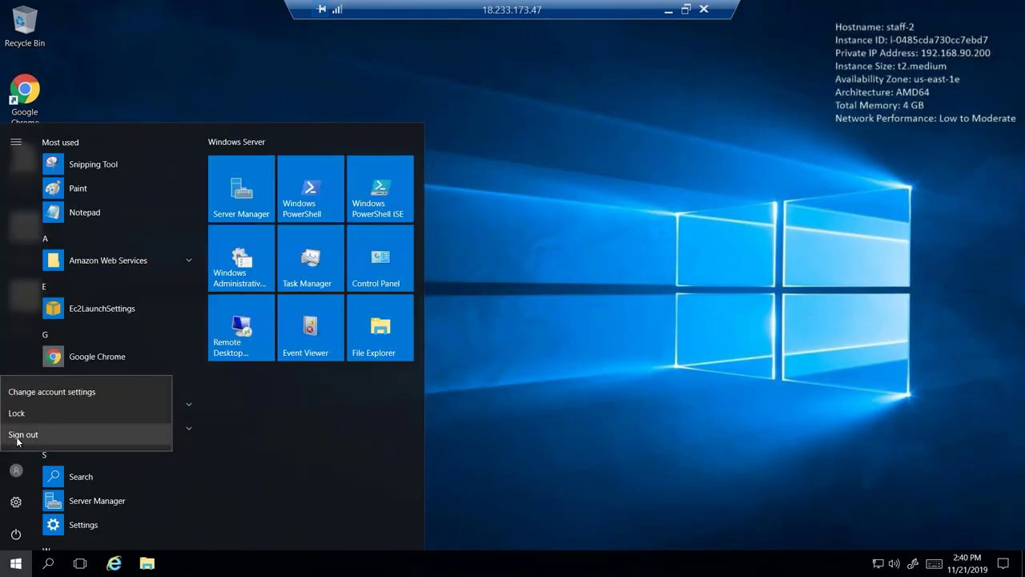
left_click(20, 434)
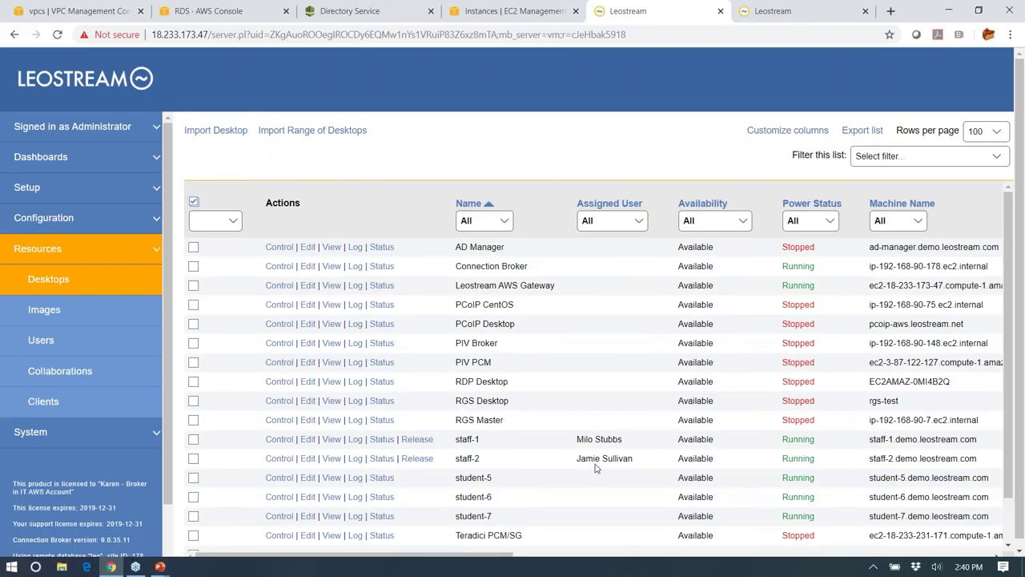
- Sign in on the user portal and launch student-7 (192.168.90.81) as an HTML5 session, then return to the admin console
left_click(814, 15)
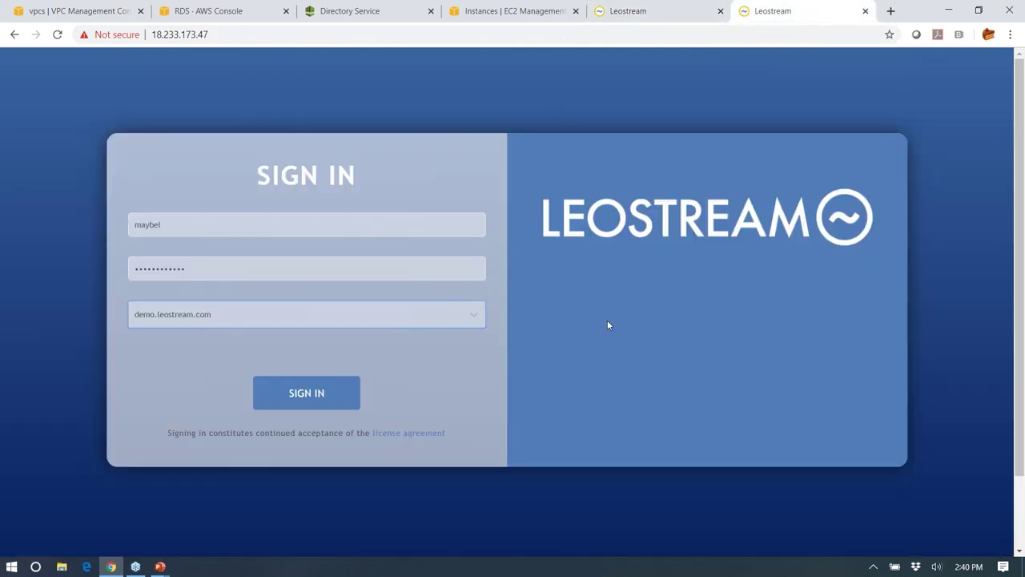
left_click(324, 400)
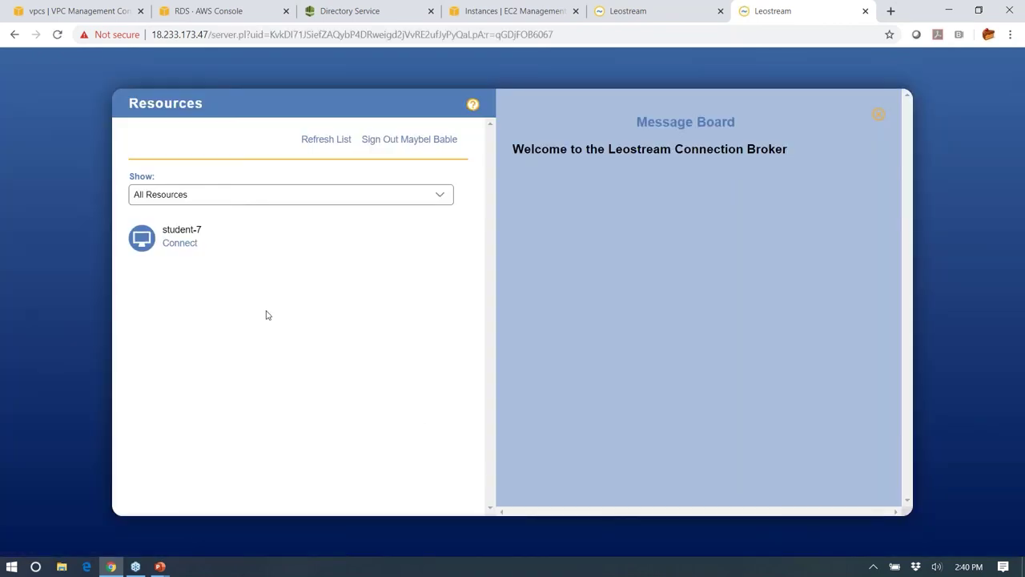
left_click(181, 244)
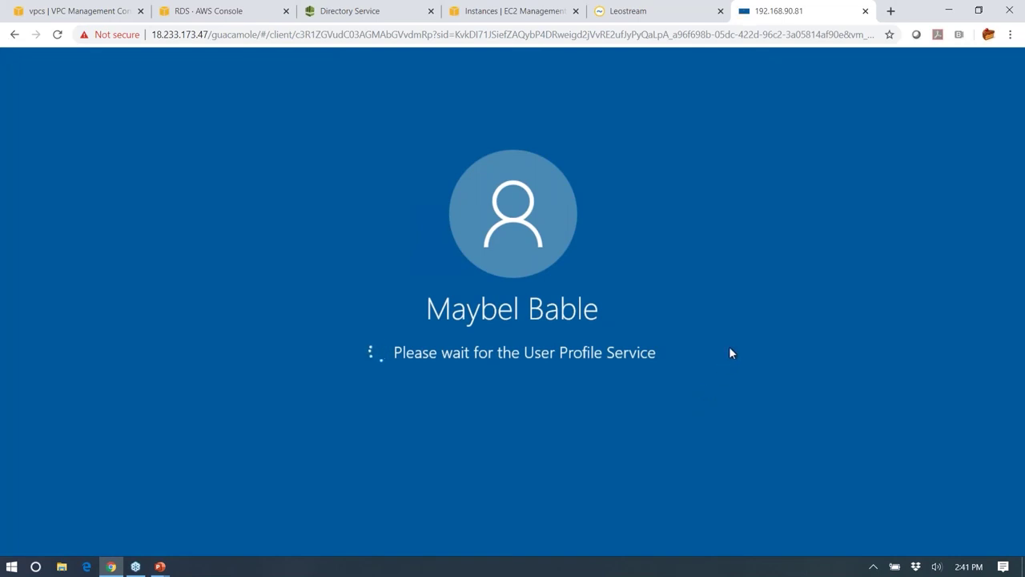
left_click(633, 12)
- Open the connection broker's log from the System menu
left_click(47, 432)
scroll(46, 439, "down", 1)
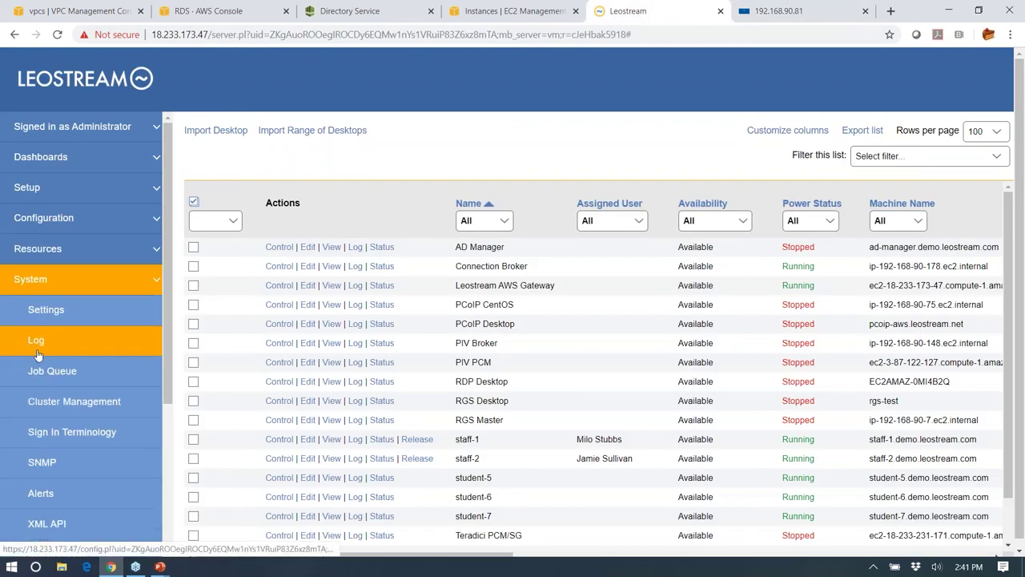
left_click(36, 341)
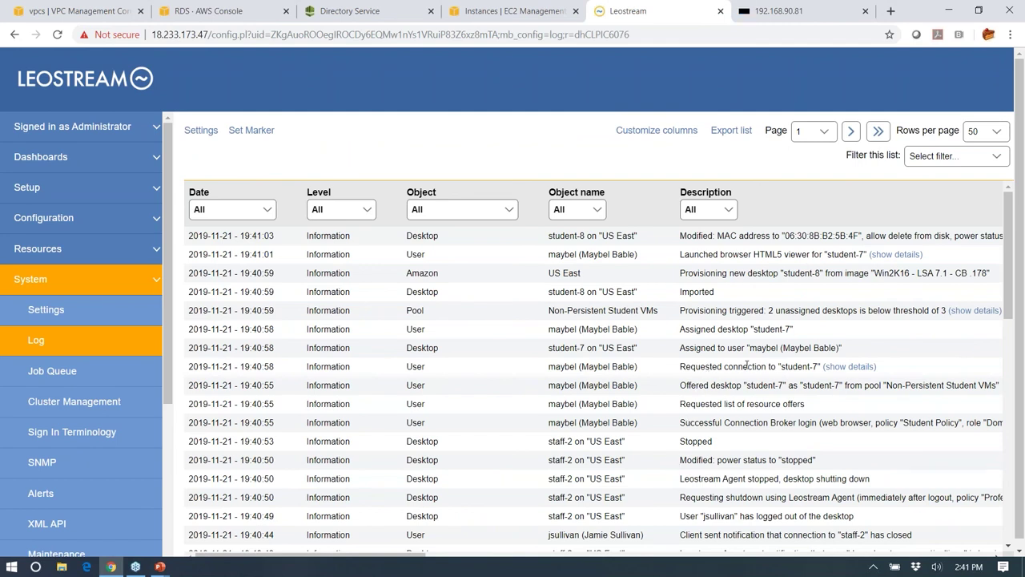
- Highlight the student-7 Assigned, Provisioning triggered and new student-8 provisioning entries in the log
double_click(696, 347)
left_click_drag(685, 311, 776, 310)
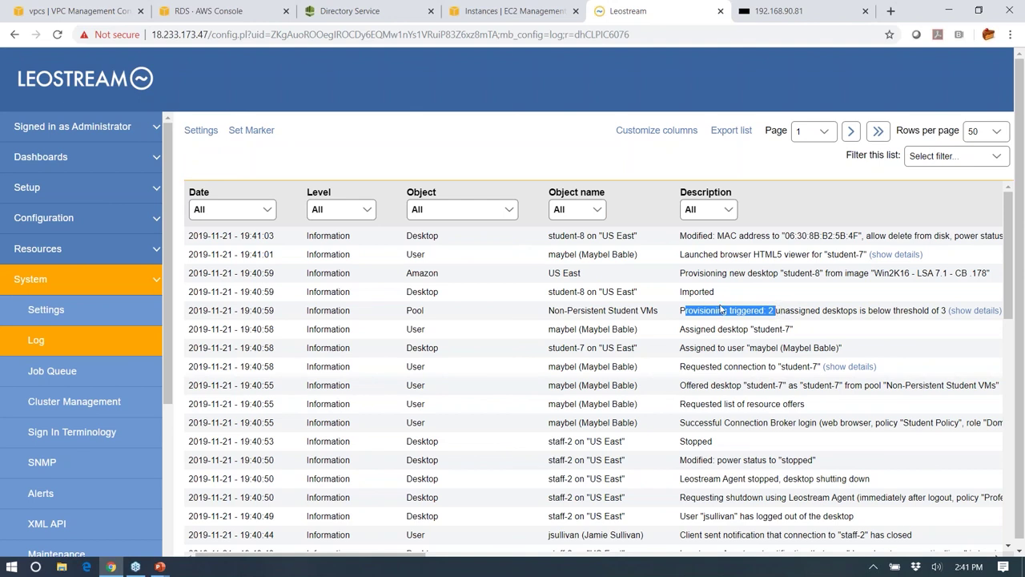
double_click(707, 275)
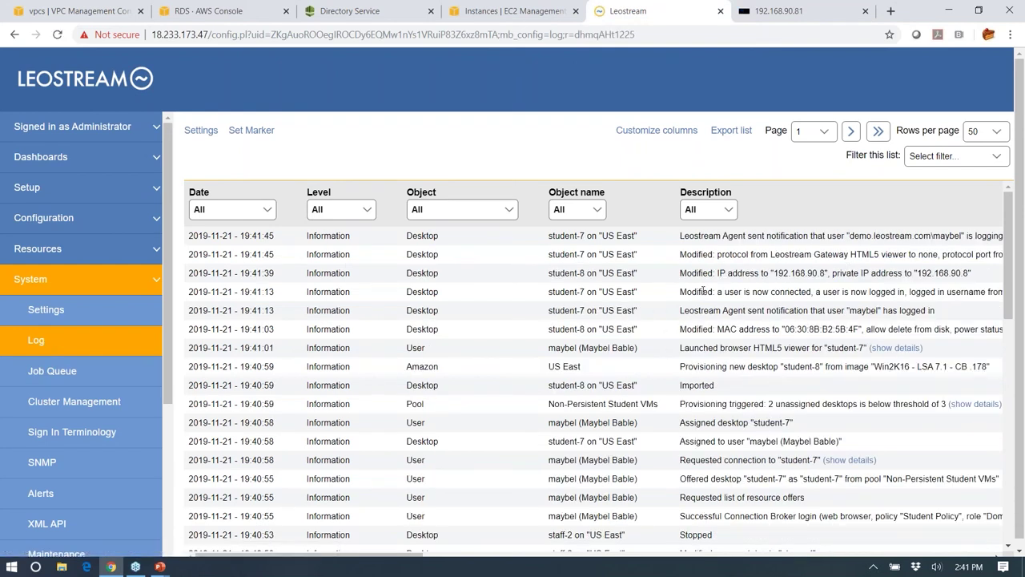
- Reload the log to show student-7 released, unassigned, deleted and removed after logout
left_click(48, 341)
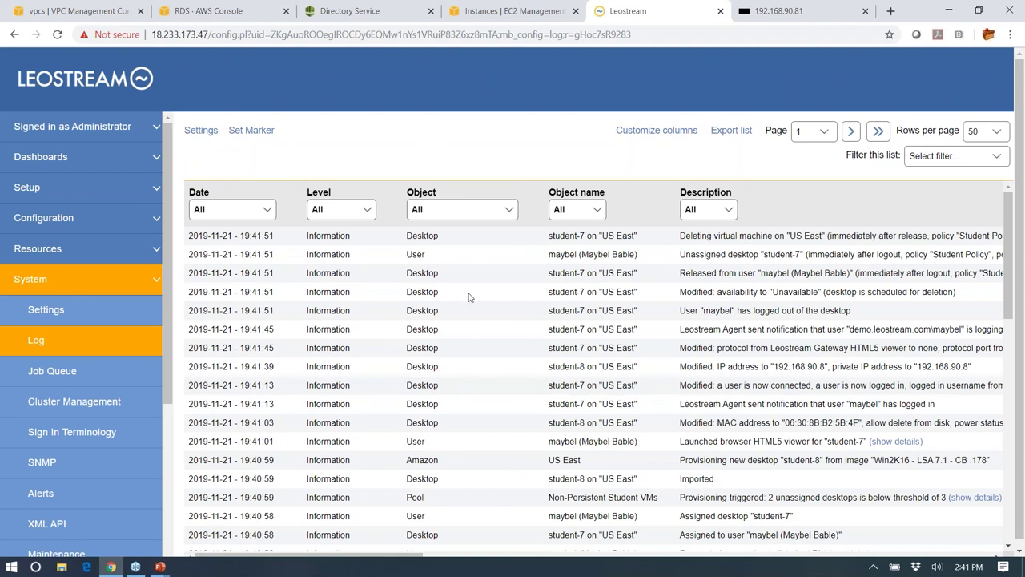
left_click(33, 349)
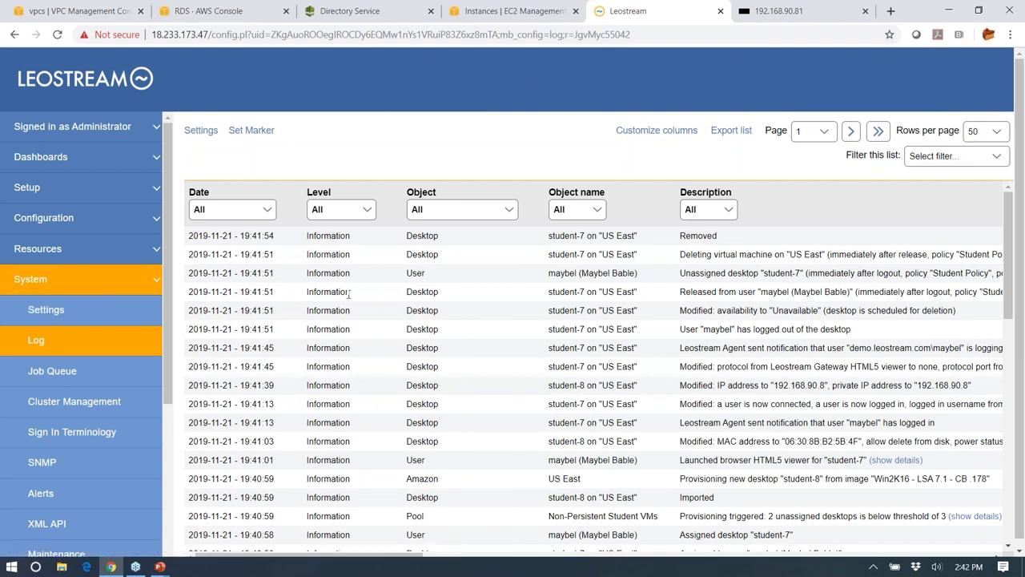
- Switch back to the PowerPoint slideshow with Alt+Tab
key("alt+Tab")
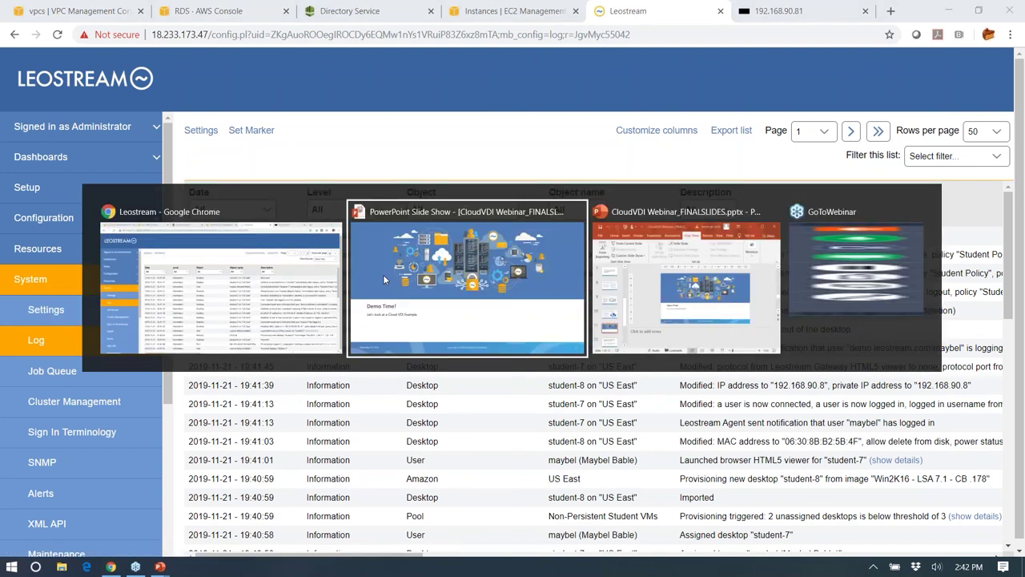